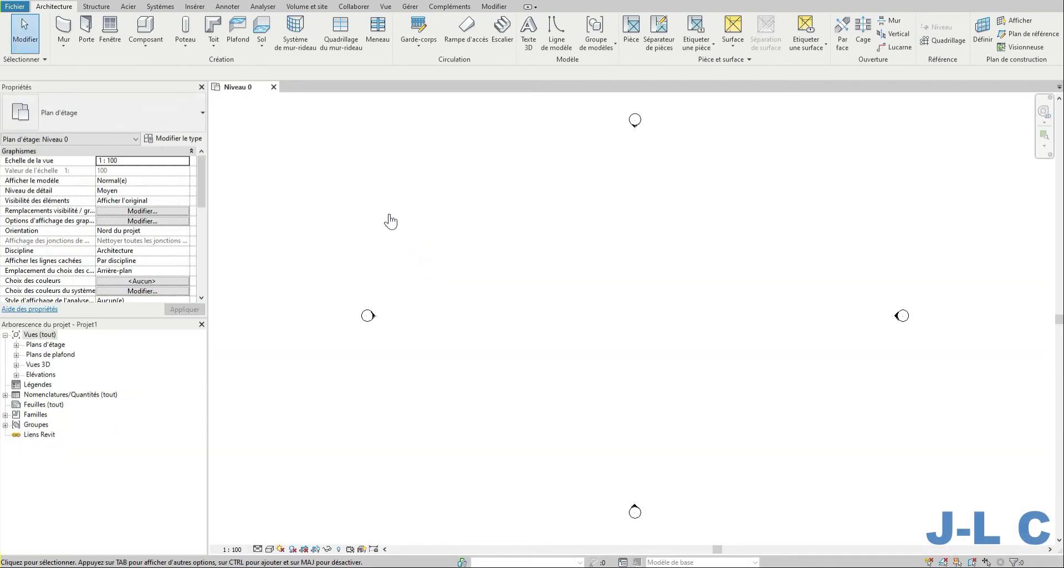
Draw a rectangular enclosure of Générique - Ext. 200 mm walls about 12.2 m by 5.8 m between the elevation markers.
{"action": "left_click", "coordinate": [64, 28]}
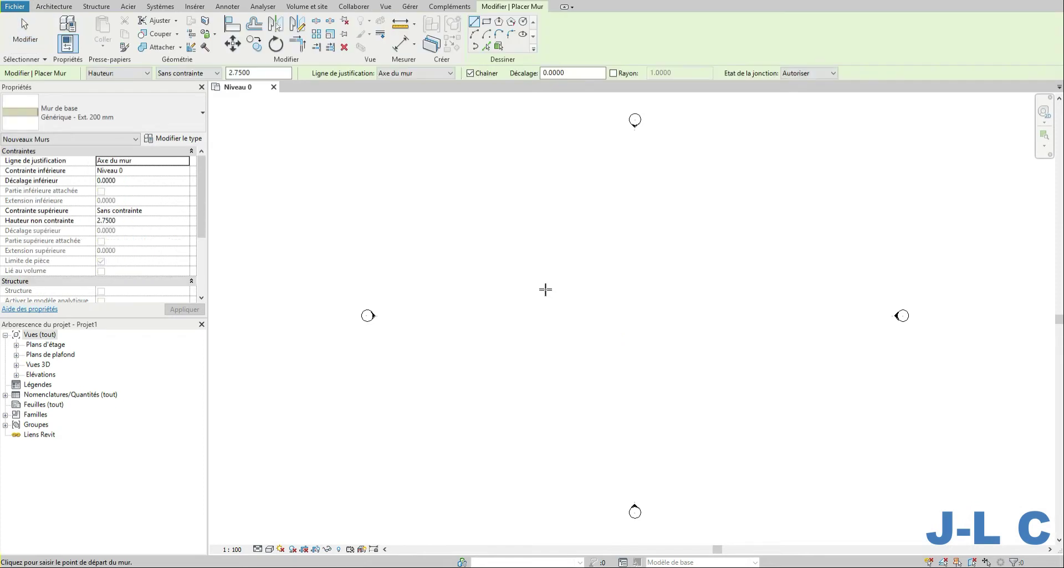
{"action": "left_click", "coordinate": [525, 287]}
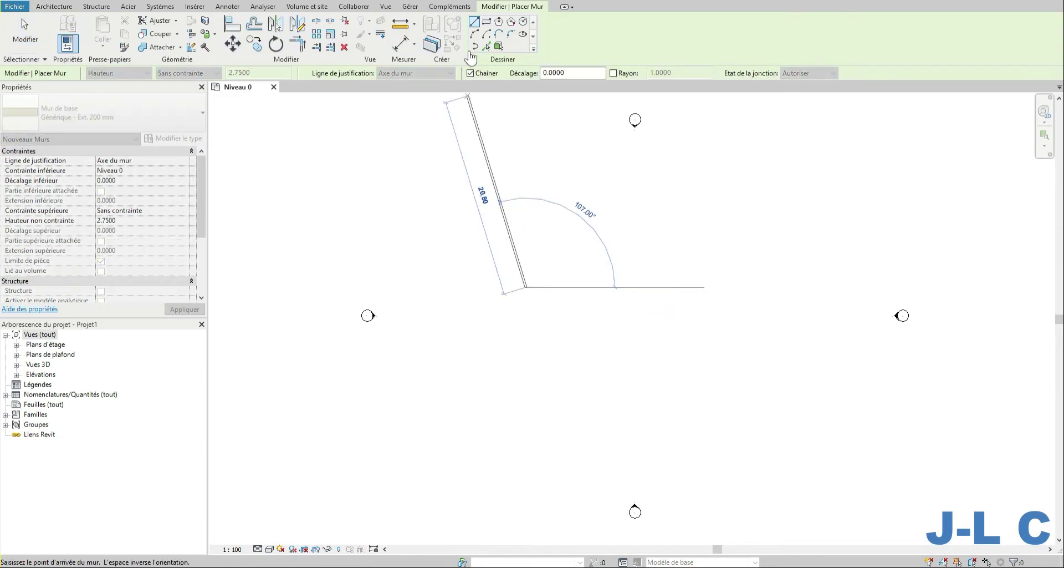
{"action": "left_click", "coordinate": [486, 25]}
{"action": "left_click", "coordinate": [561, 299]}
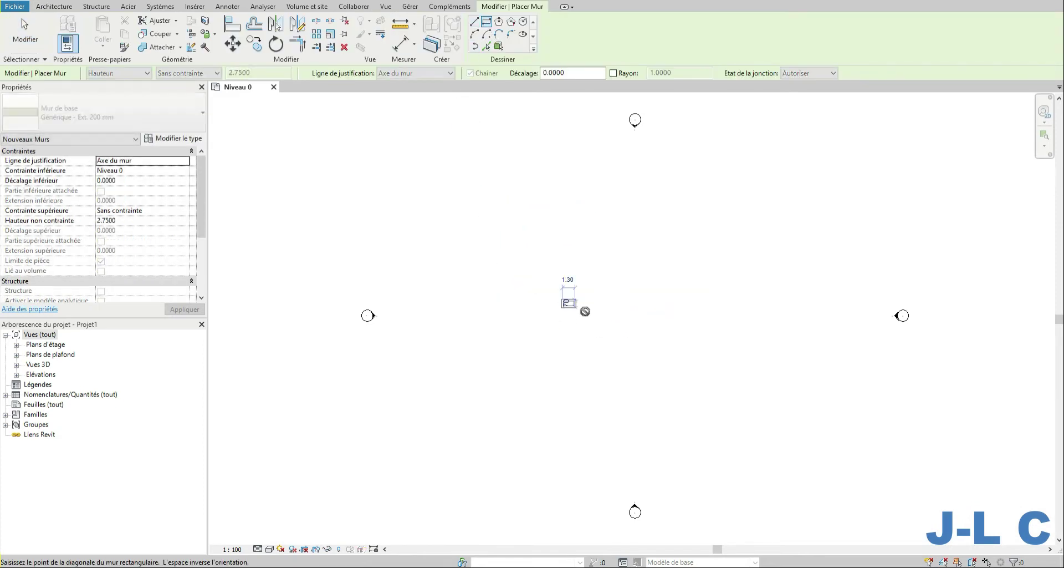
{"action": "left_click", "coordinate": [682, 357]}
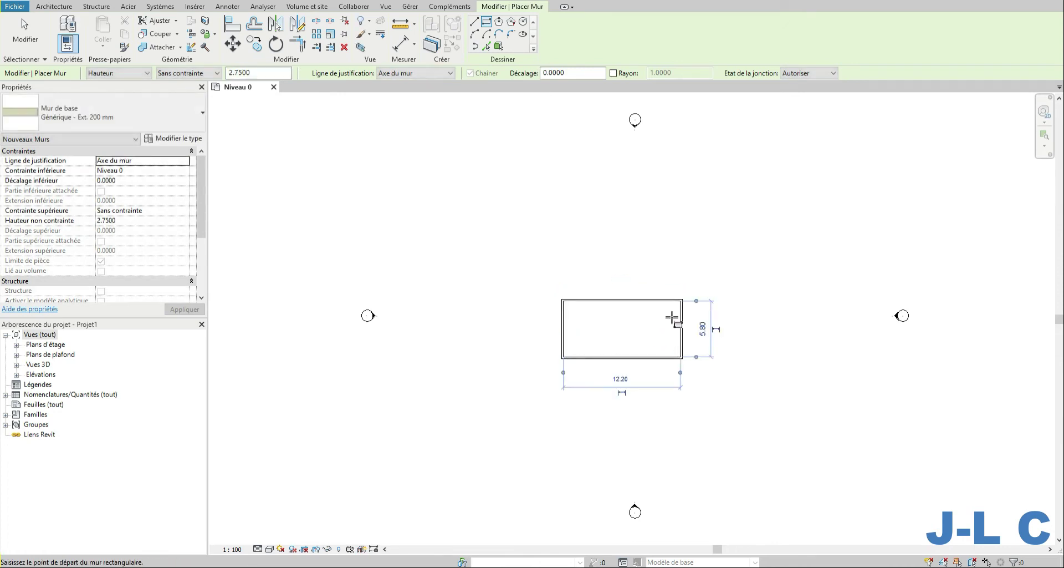
Set the rectangular wall enclosure's dimensions to 6 m deep and 12 m long.
{"action": "left_click", "coordinate": [702, 329]}
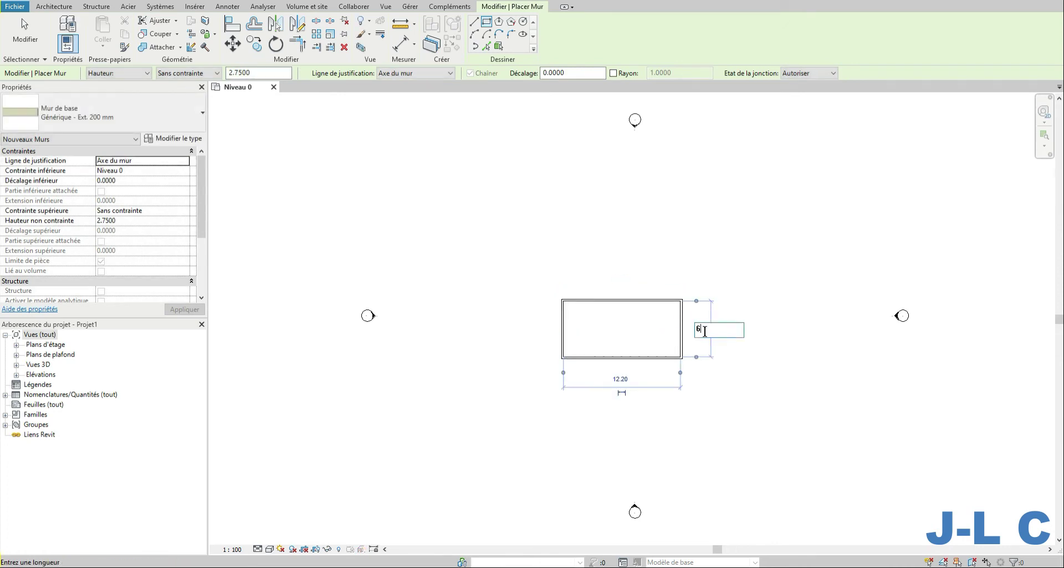
{"action": "key", "text": "Return"}
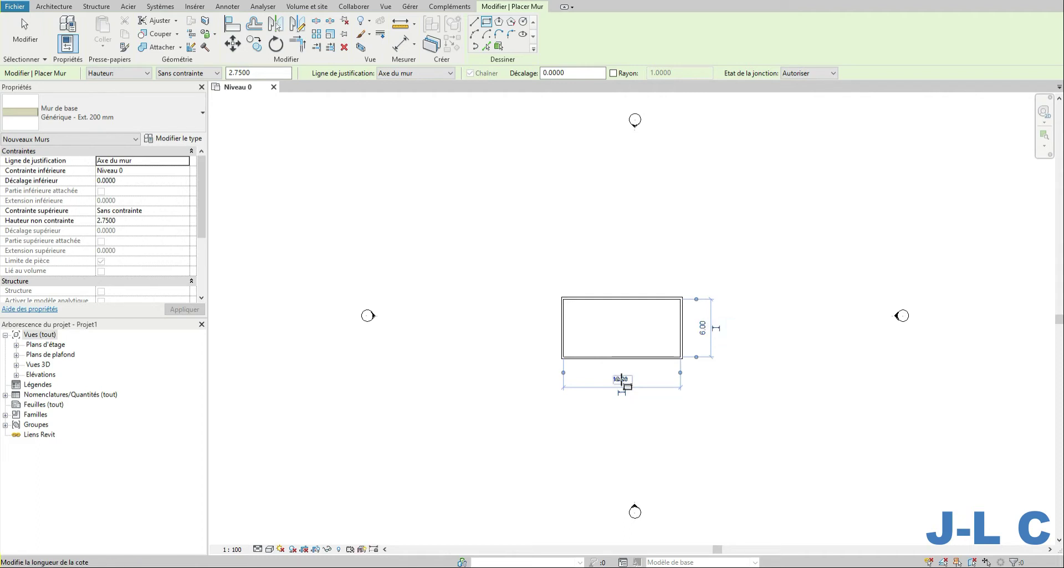
{"action": "left_click", "coordinate": [622, 380]}
{"action": "type", "text": "12"}
{"action": "key", "text": "Return"}
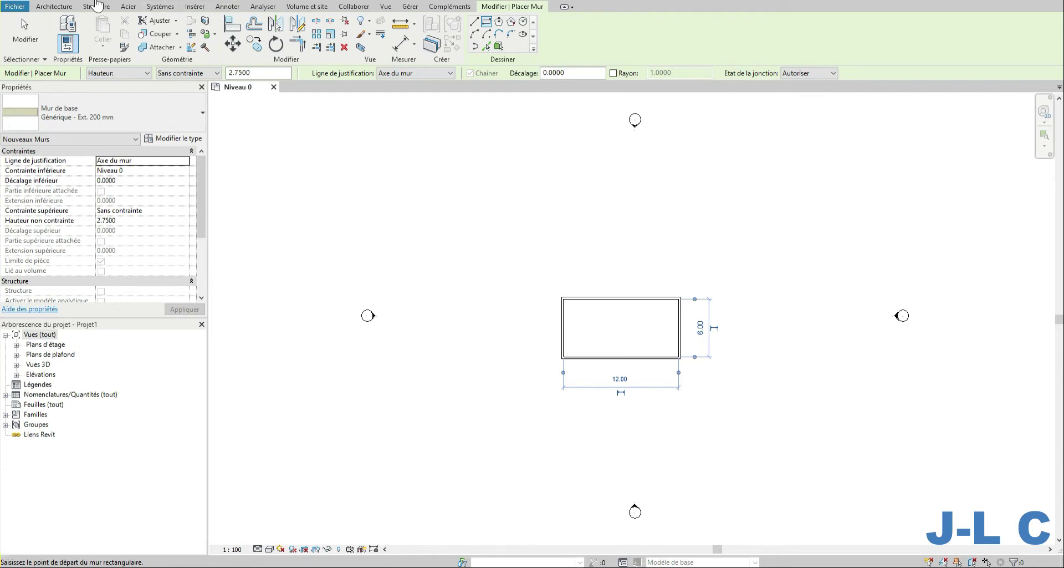
Create a Dalle en béton - 250 mm floor on Niveau 0 with its boundary picked from the four exterior walls.
{"action": "left_click", "coordinate": [53, 6]}
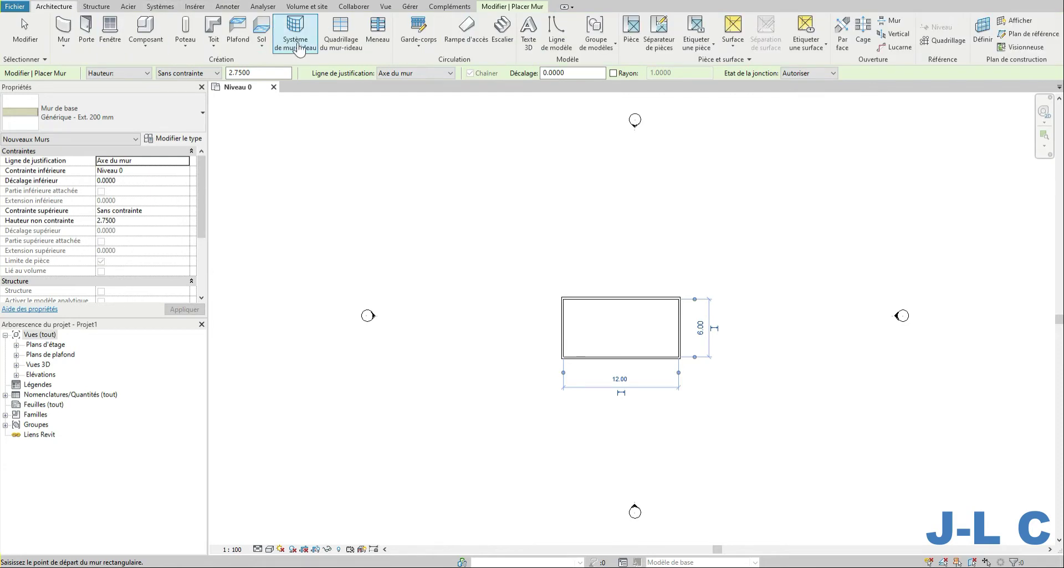
{"action": "left_click", "coordinate": [261, 46]}
{"action": "left_click", "coordinate": [274, 74]}
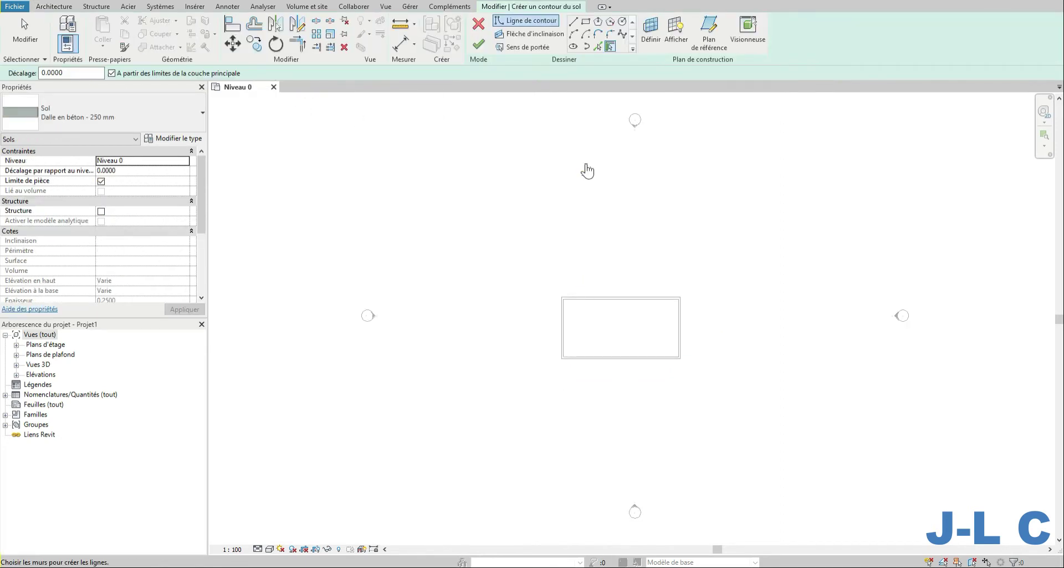
{"action": "left_click", "coordinate": [564, 327]}
{"action": "left_click", "coordinate": [586, 302]}
{"action": "left_click", "coordinate": [679, 327]}
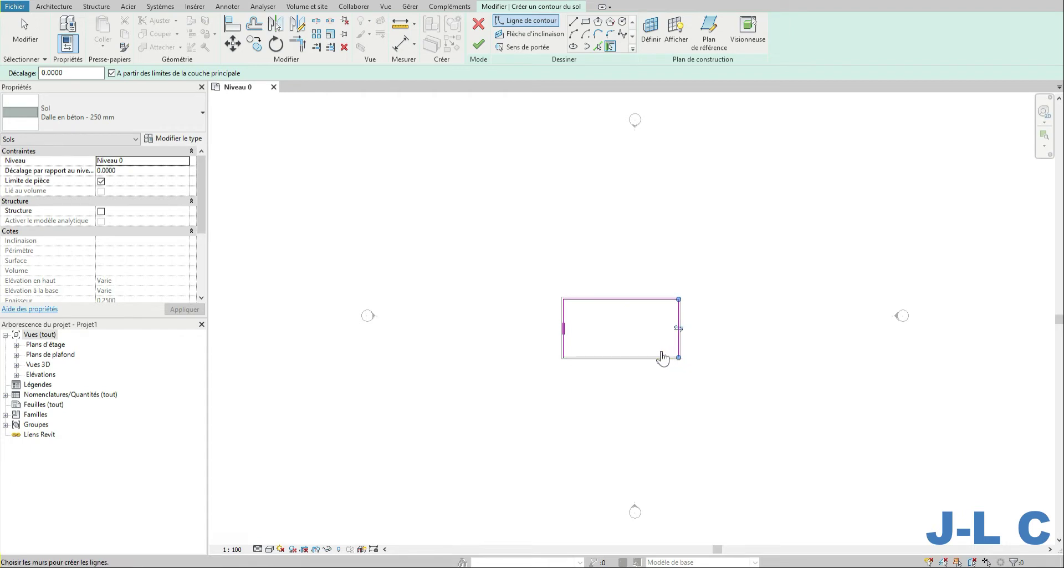
{"action": "left_click", "coordinate": [644, 355]}
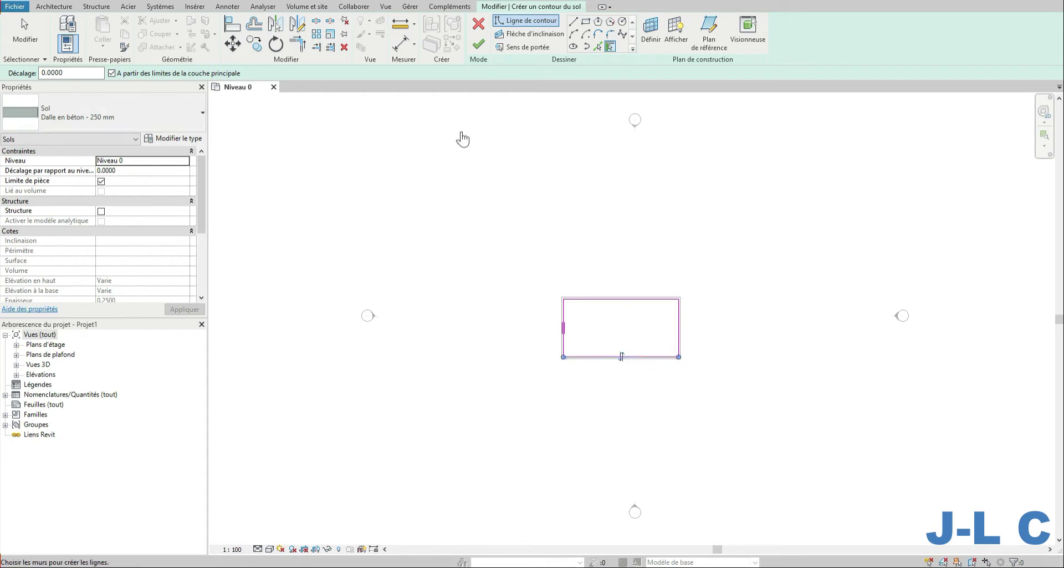
{"action": "left_click", "coordinate": [490, 47]}
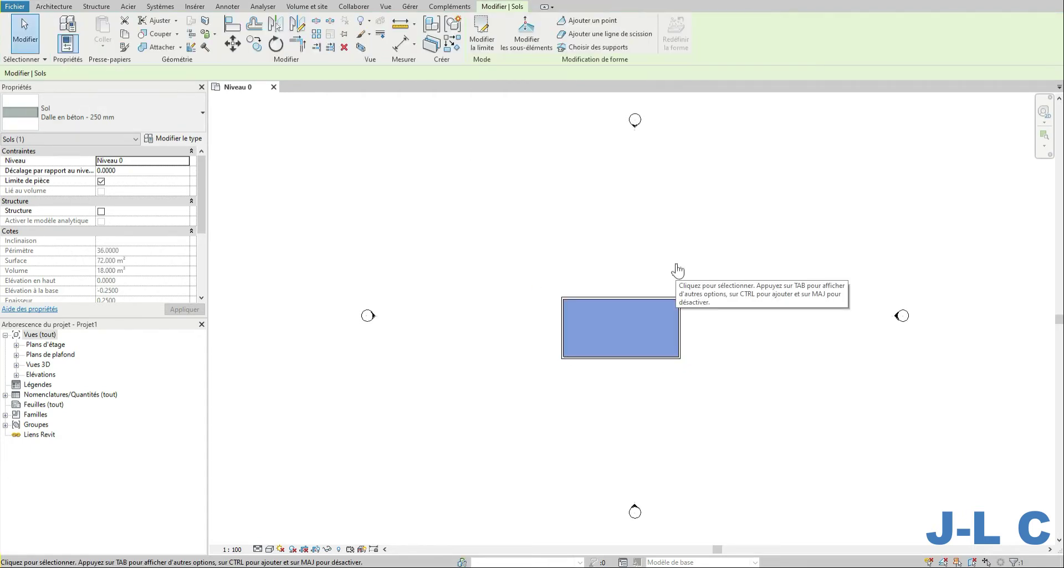
Draw a straight partition wall across the building's middle, from the lower long wall to the upper one.
{"action": "scroll", "coordinate": [678, 277], "scroll_direction": "up", "scroll_amount": 5}
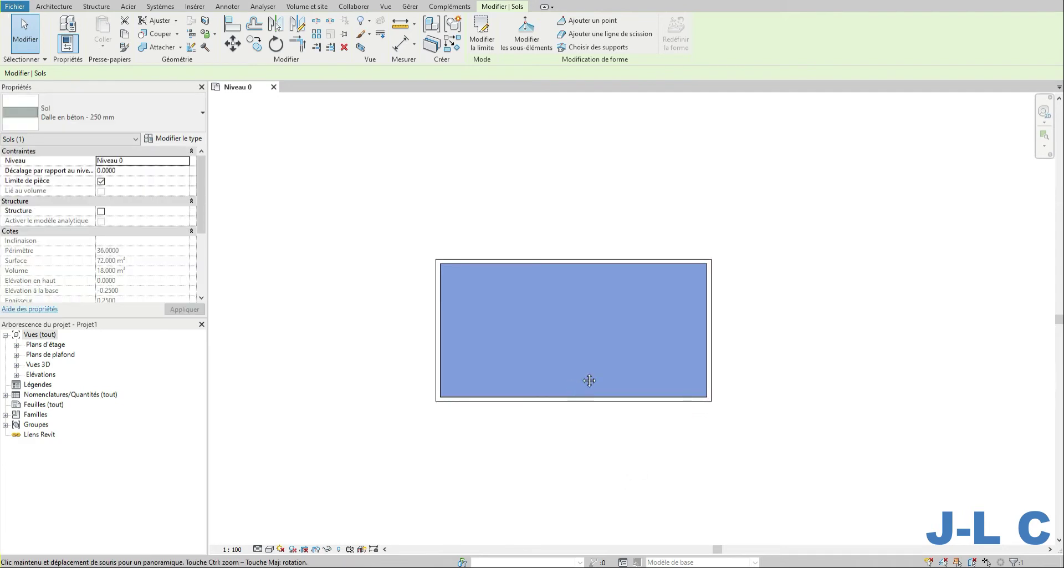
{"action": "middle_click_drag", "start_coordinate": [589, 380], "coordinate": [606, 364]}
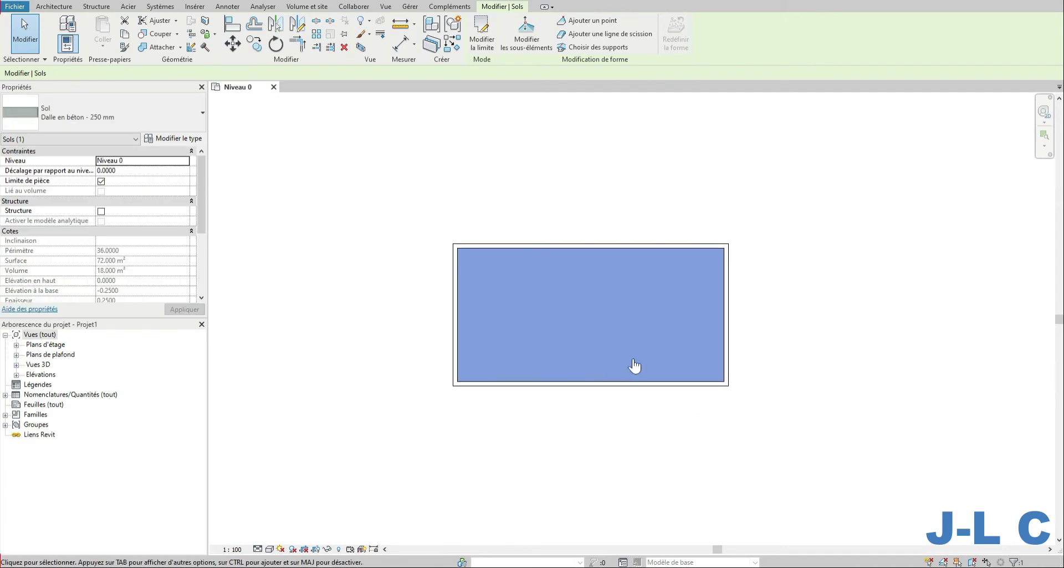
{"action": "left_click", "coordinate": [71, 8]}
{"action": "left_click", "coordinate": [64, 28]}
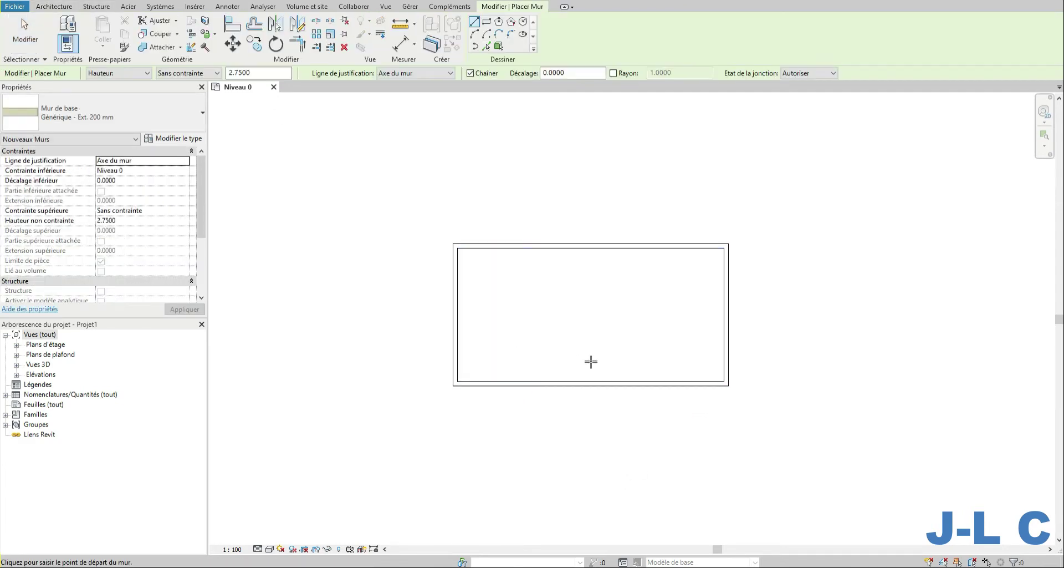
{"action": "left_click", "coordinate": [591, 382]}
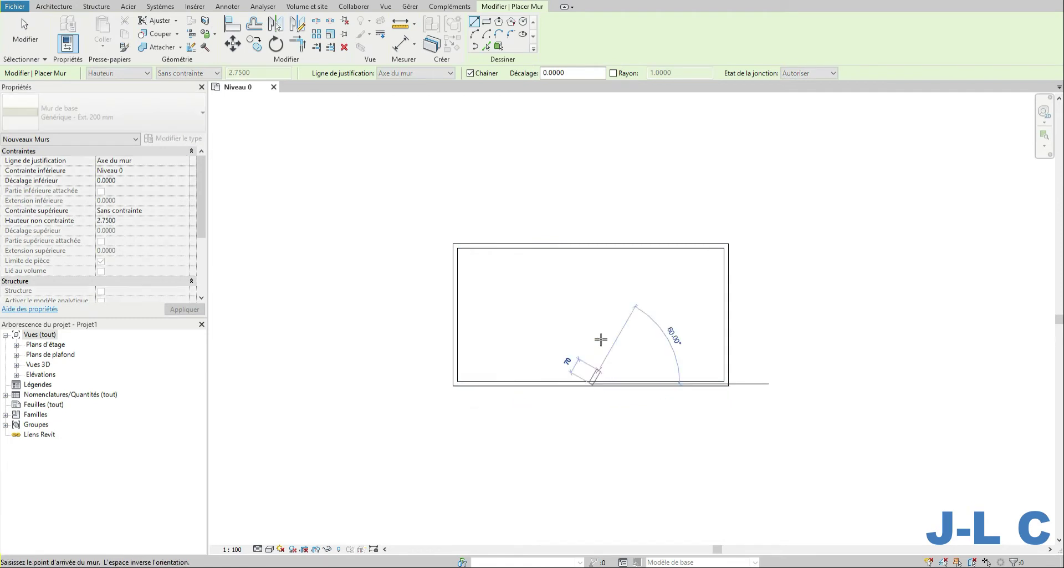
{"action": "left_click", "coordinate": [589, 249]}
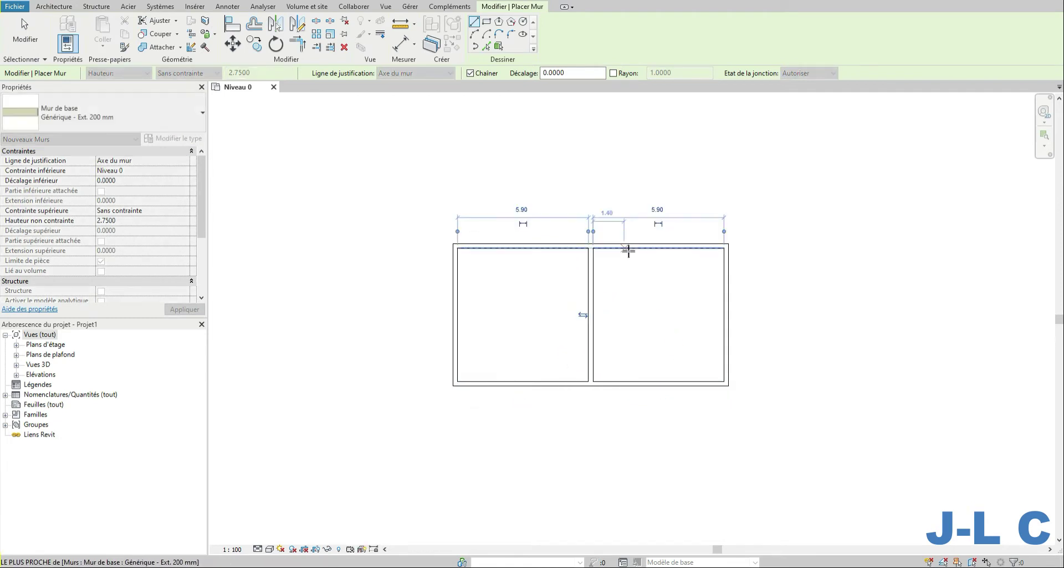
{"action": "key", "text": "Escape"}
{"action": "left_click", "coordinate": [20, 33]}
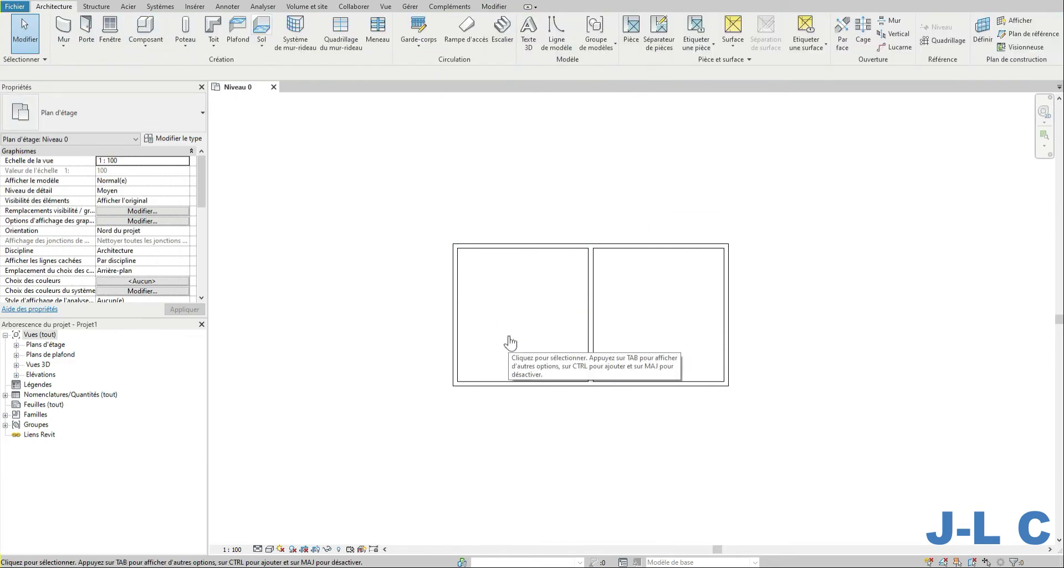
Copy the middle partition wall to its left and set the clear gap between the two partitions to 1.2 m.
{"action": "left_click", "coordinate": [591, 323]}
{"action": "left_click", "coordinate": [253, 44]}
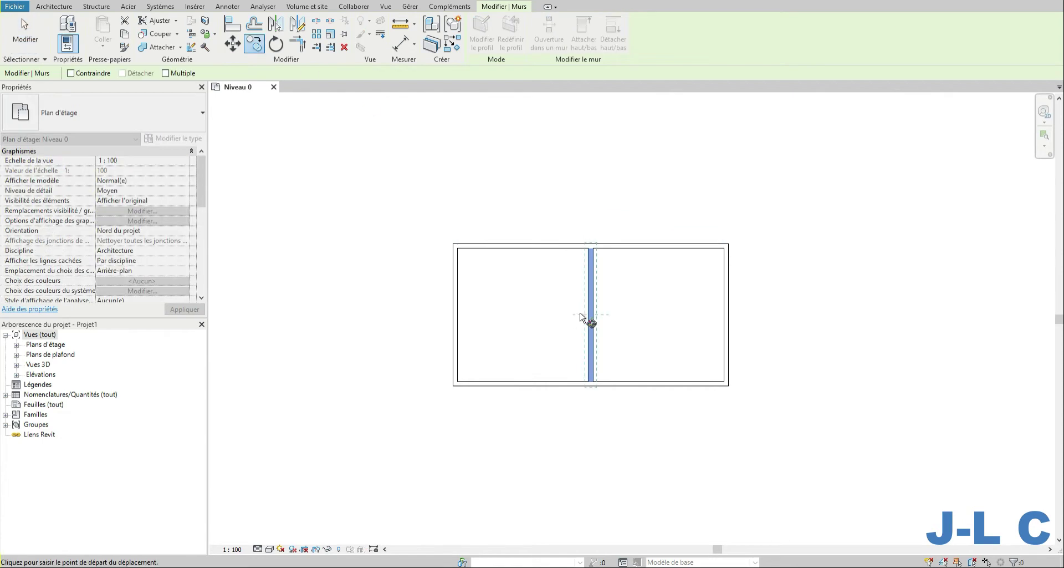
{"action": "left_click", "coordinate": [580, 316]}
{"action": "left_click", "coordinate": [542, 315]}
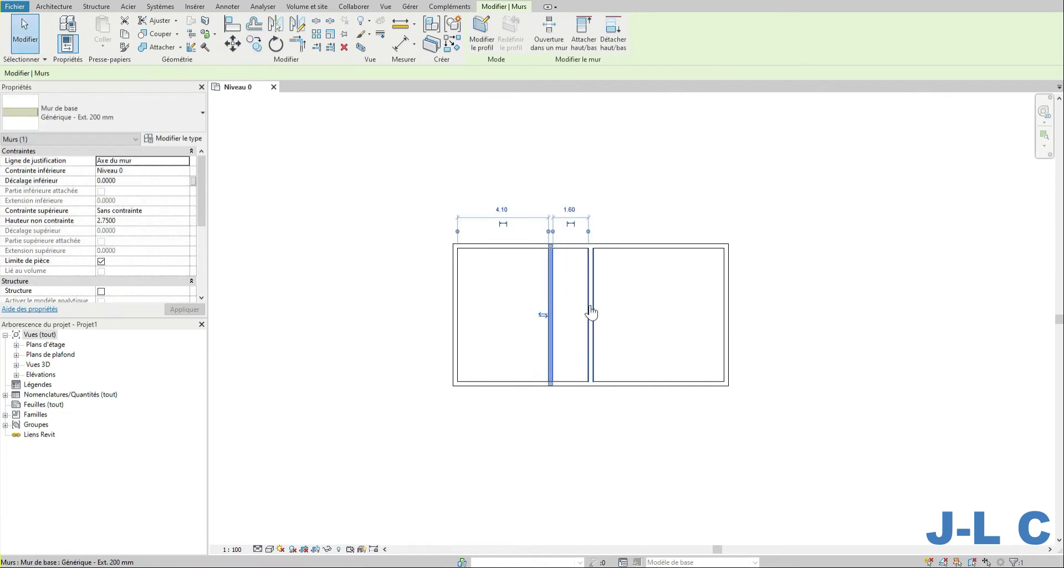
{"action": "left_click", "coordinate": [571, 210]}
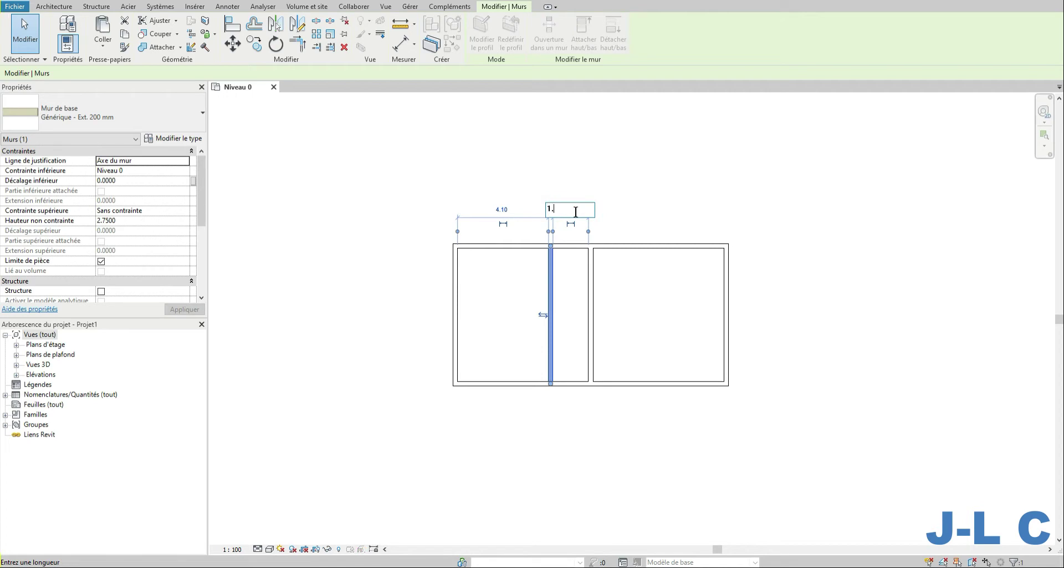
{"action": "type", "text": "1.2"}
{"action": "key", "text": "Return"}
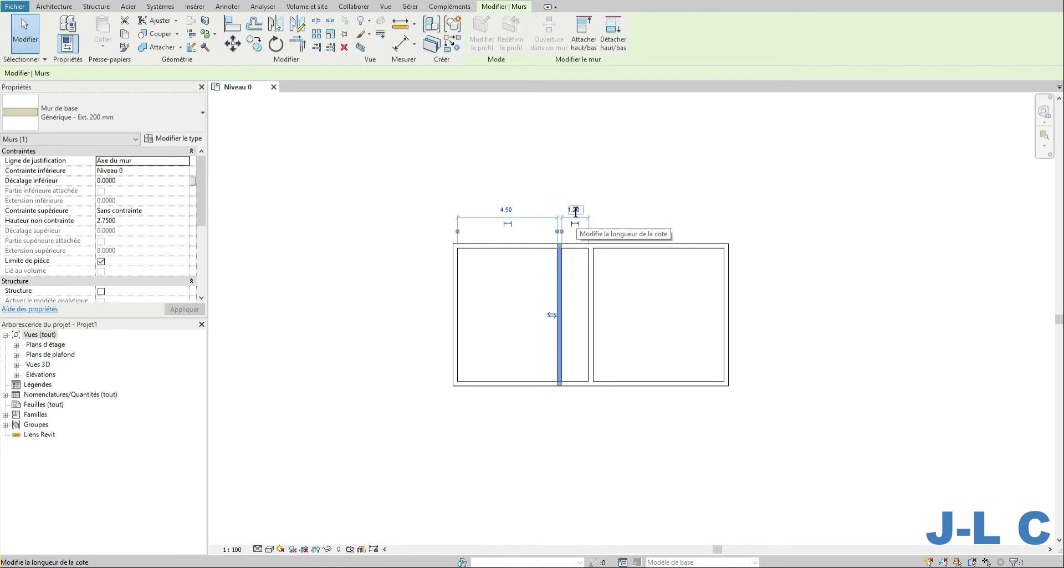
{"action": "left_click", "coordinate": [549, 195]}
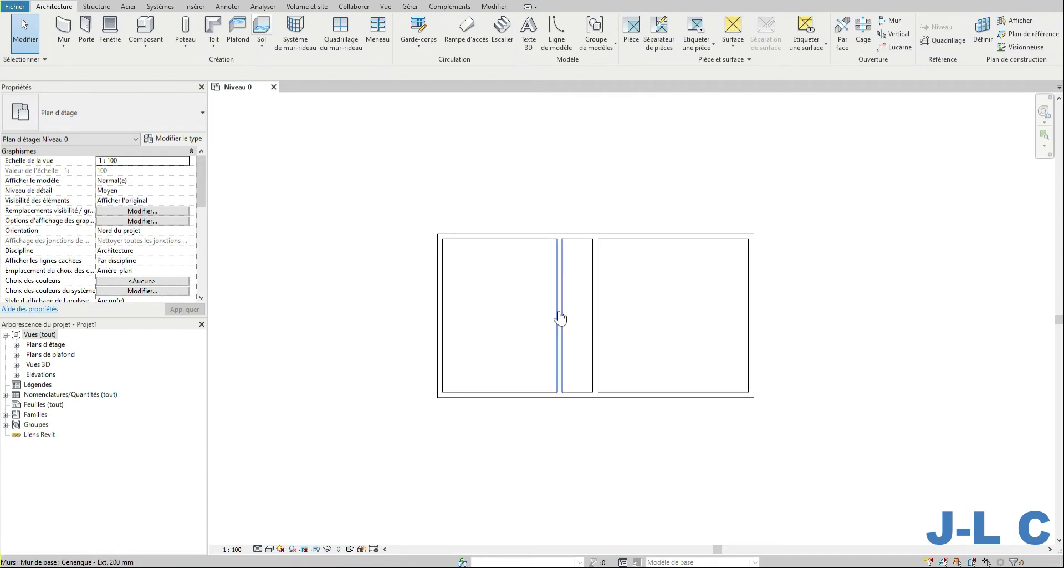
Make a copy of both partition walls rotated 90° about their common centre to form two horizontal walls.
{"action": "scroll", "coordinate": [586, 326], "scroll_direction": "up", "scroll_amount": 1}
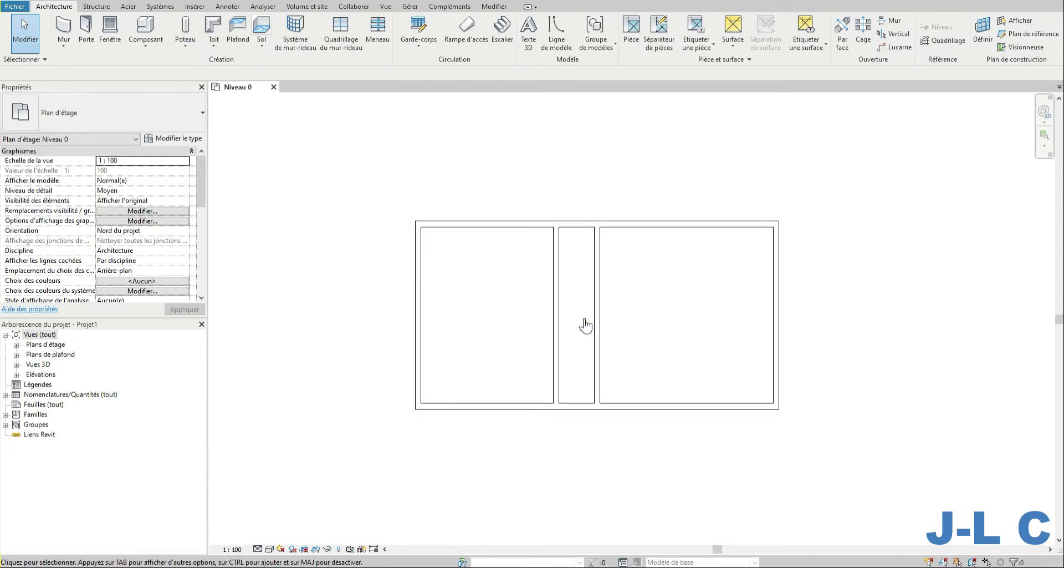
{"action": "left_click_drag", "start_coordinate": [620, 310], "coordinate": [490, 320]}
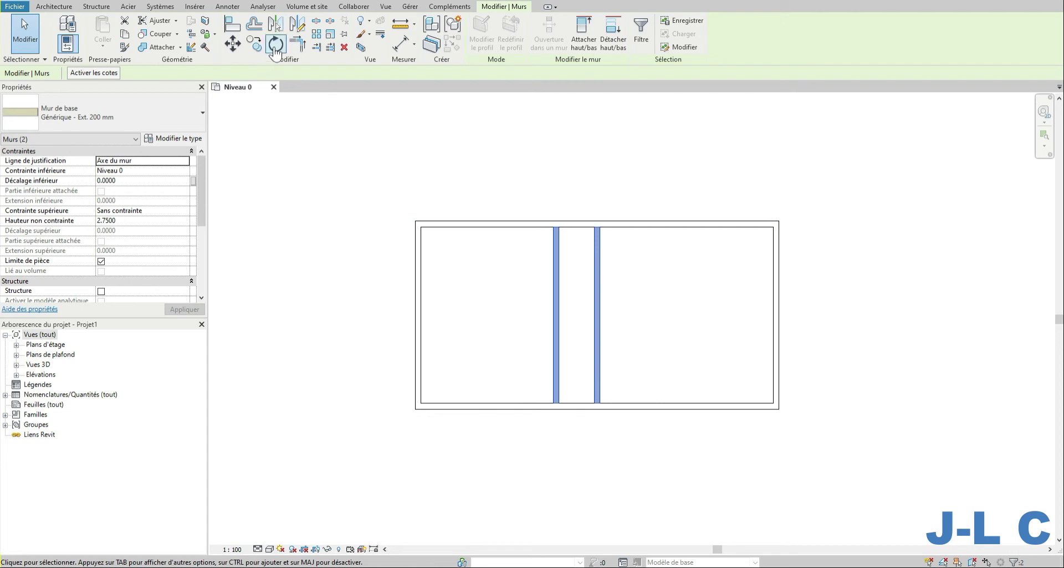
{"action": "left_click", "coordinate": [274, 49]}
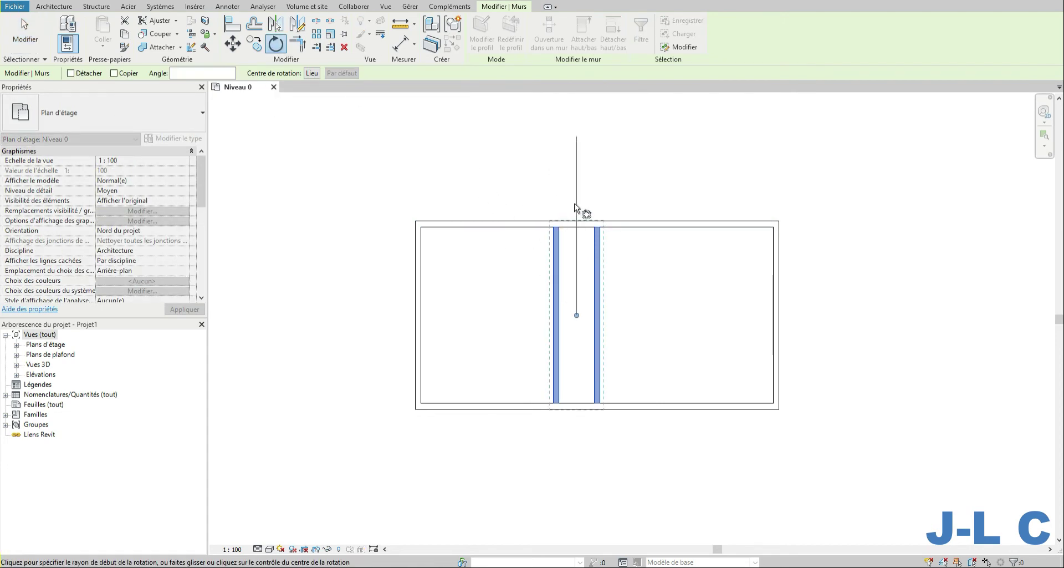
{"action": "left_click", "coordinate": [115, 72]}
{"action": "left_click", "coordinate": [576, 173]}
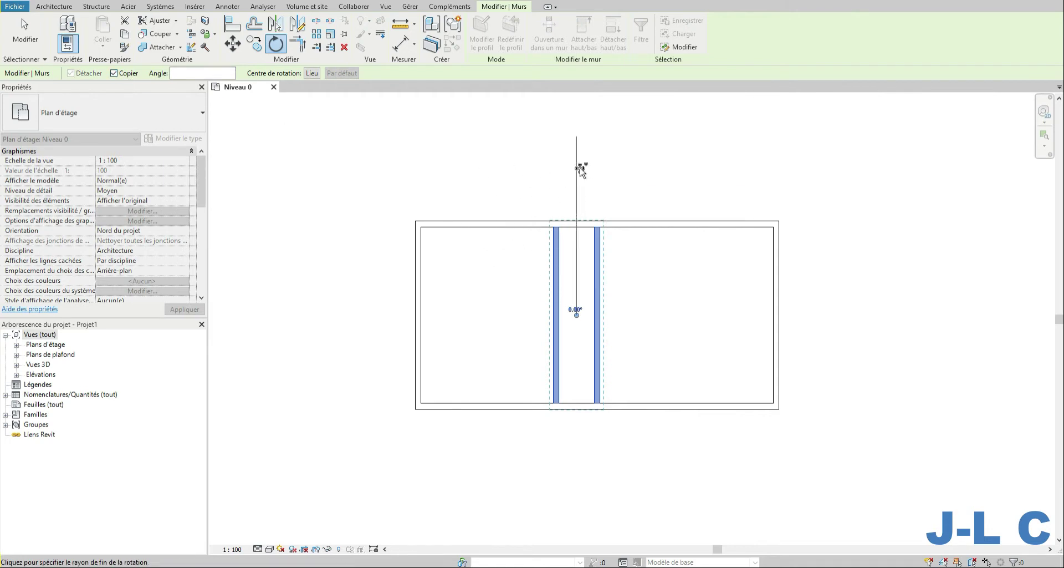
{"action": "left_click", "coordinate": [444, 311]}
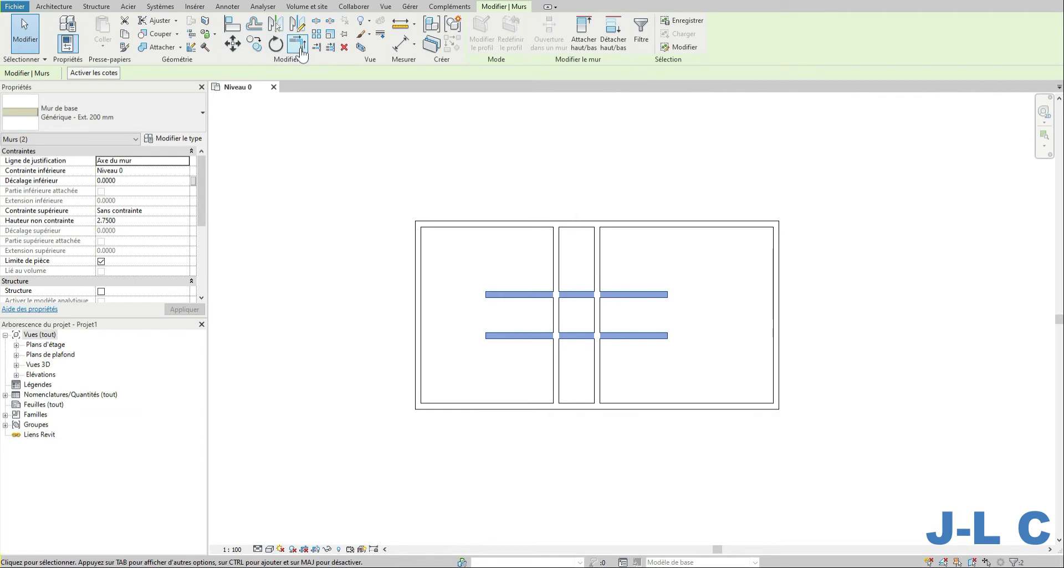
Trim both horizontal walls to the left partition wall, keeping their portions on its left side.
{"action": "left_click", "coordinate": [331, 47]}
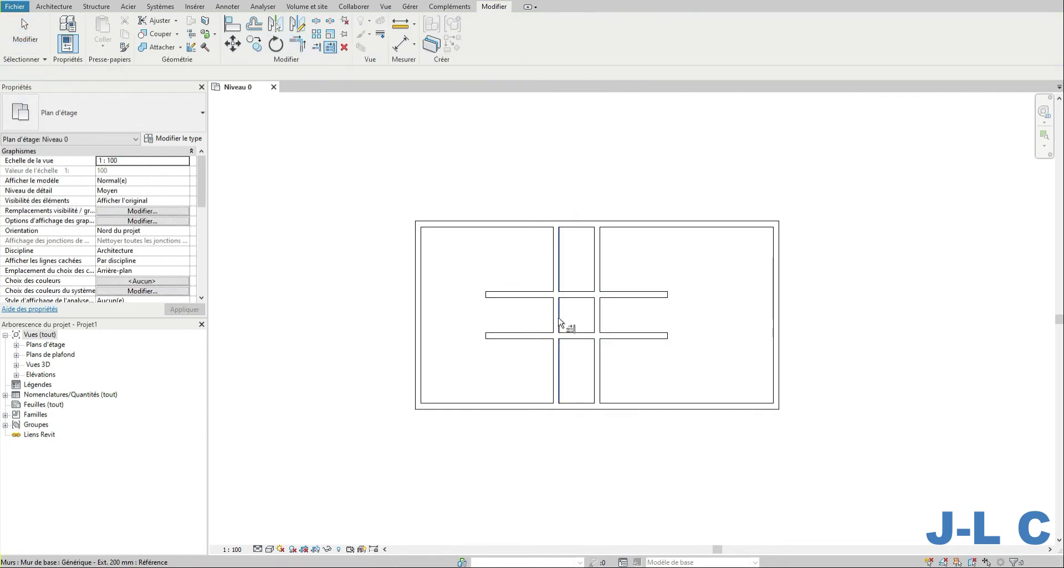
{"action": "left_click", "coordinate": [530, 337]}
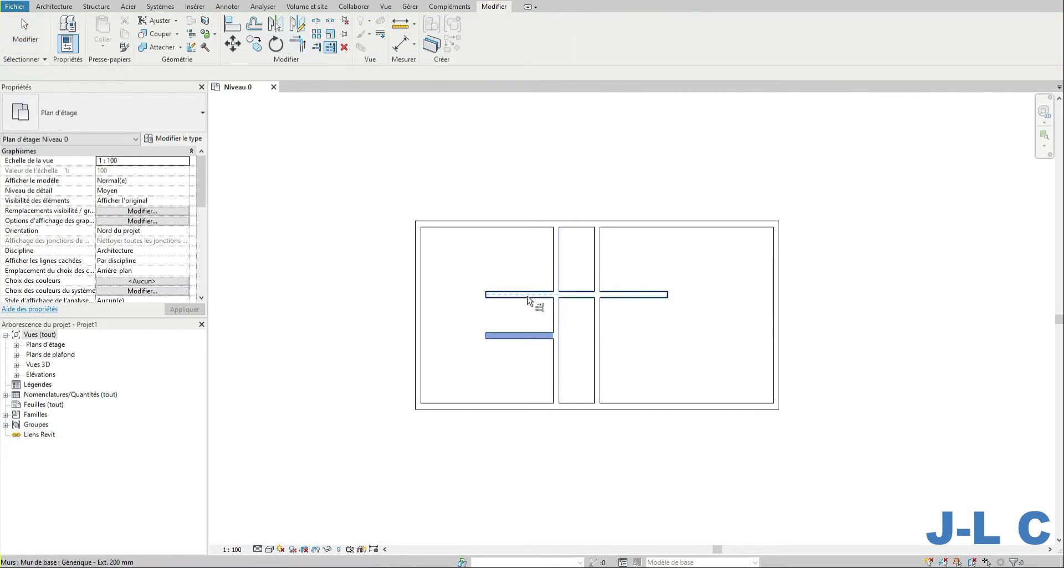
{"action": "left_click", "coordinate": [538, 296]}
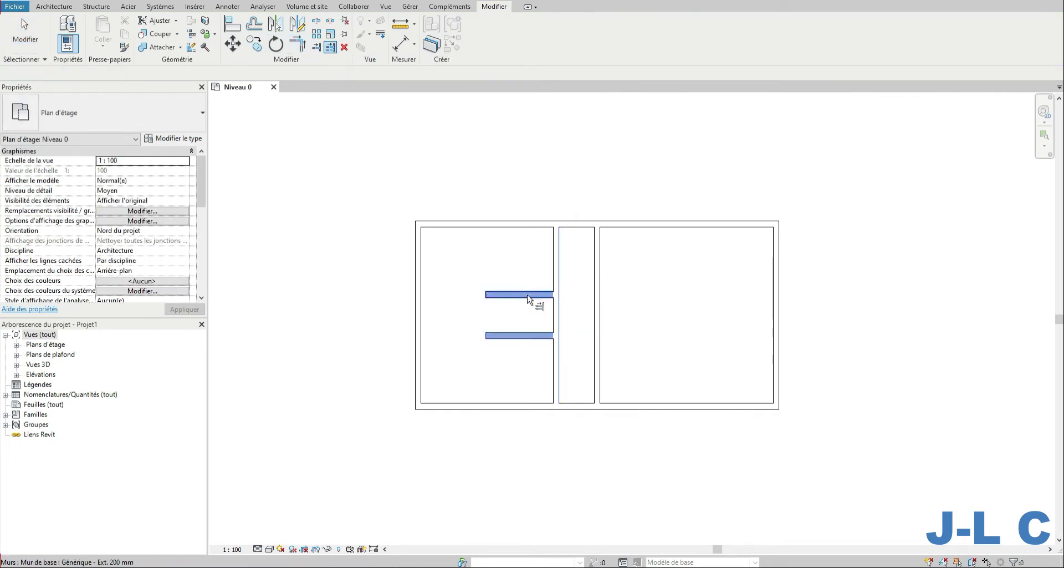
Split the left partition wall where the two horizontal walls meet it, isolating the short segment between them.
{"action": "left_click", "coordinate": [317, 22]}
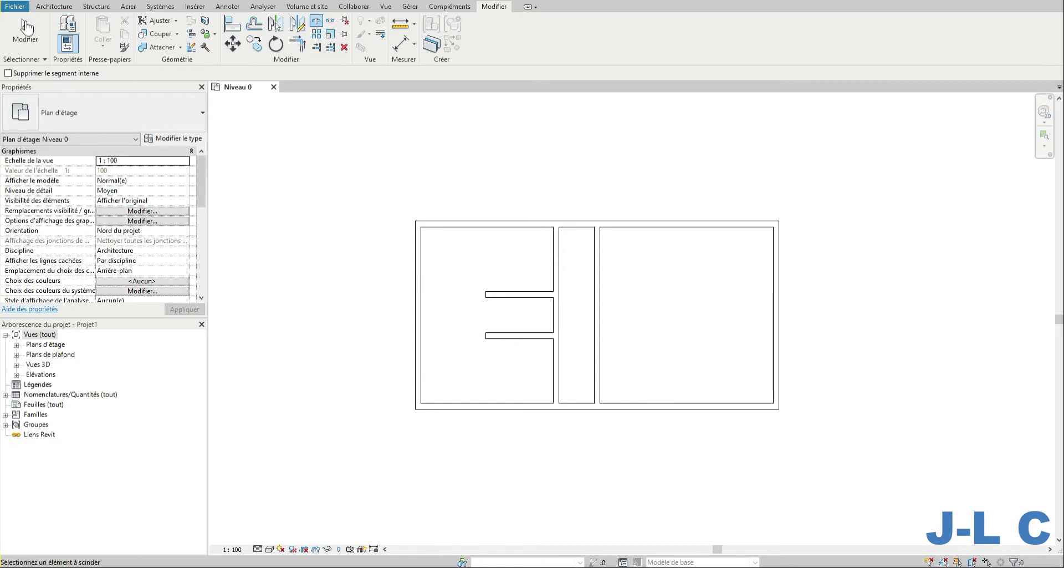
{"action": "left_click", "coordinate": [25, 27]}
{"action": "left_click", "coordinate": [555, 321]}
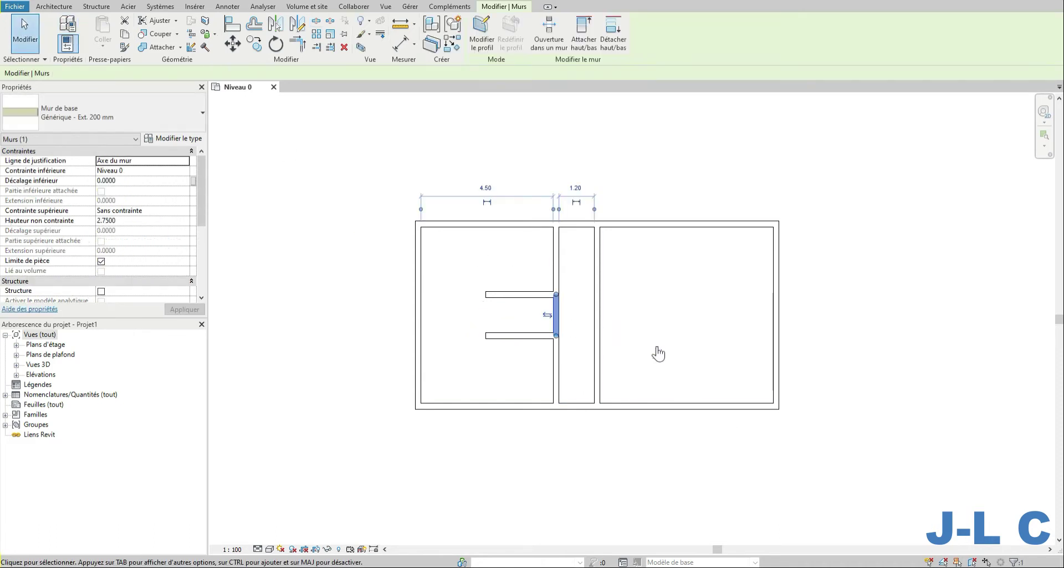
{"action": "key", "text": "Delete"}
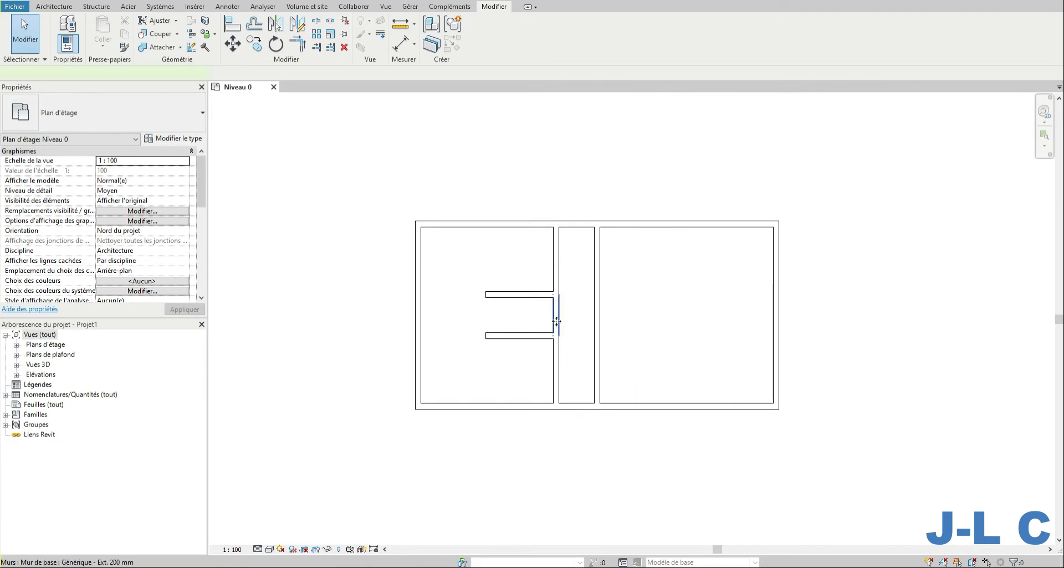
Try to move the short partition segment to the free left ends of the two horizontal walls.
{"action": "left_click", "coordinate": [556, 322]}
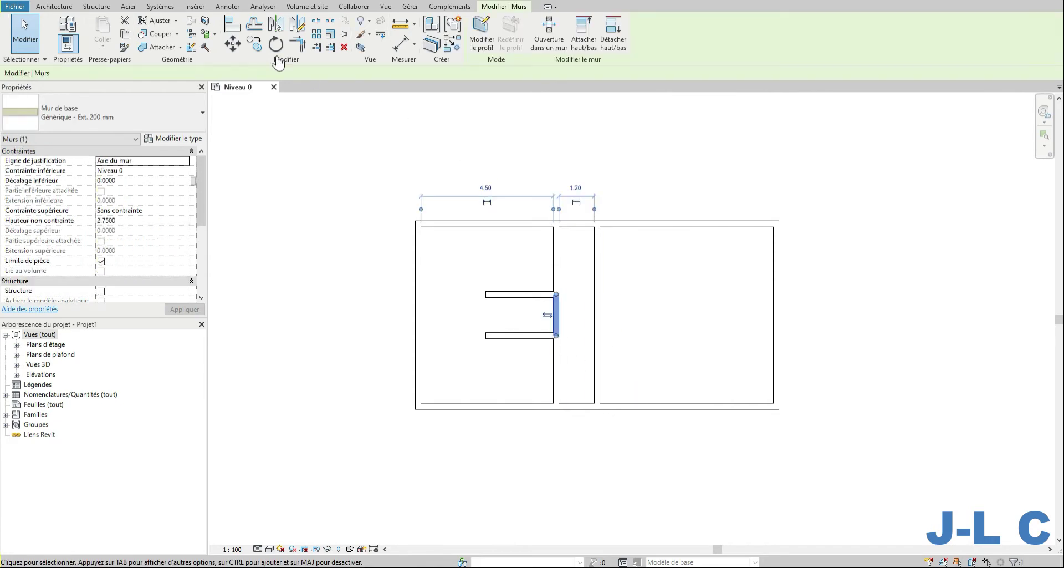
{"action": "left_click", "coordinate": [233, 43]}
{"action": "left_click", "coordinate": [555, 315]}
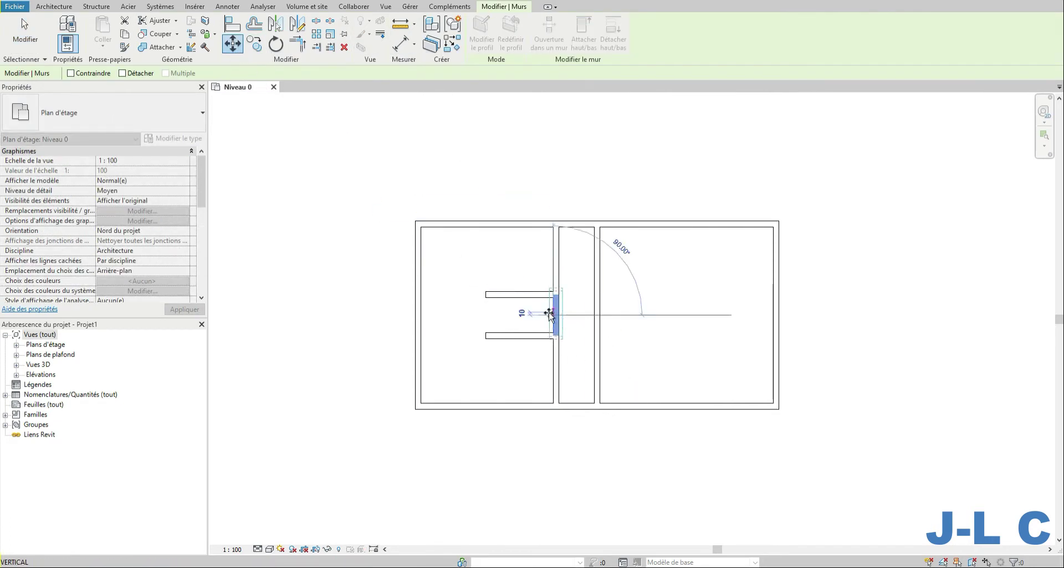
{"action": "left_click", "coordinate": [488, 315]}
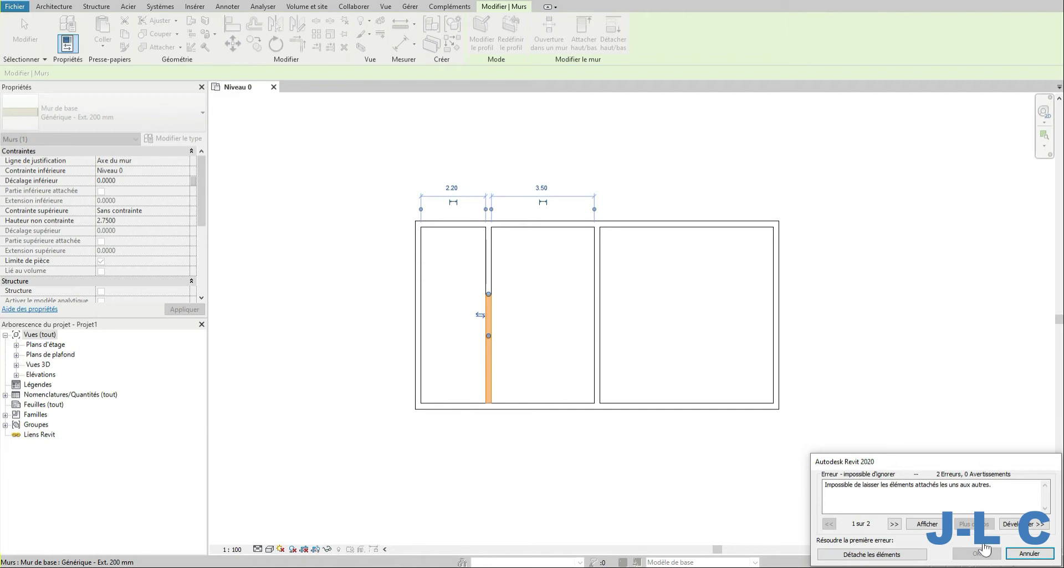
{"action": "left_click", "coordinate": [1017, 554]}
Pull the lower partition's top end clear of the upper horizontal wall and trim it to a corner with the lower horizontal wall.
{"action": "left_click", "coordinate": [557, 324]}
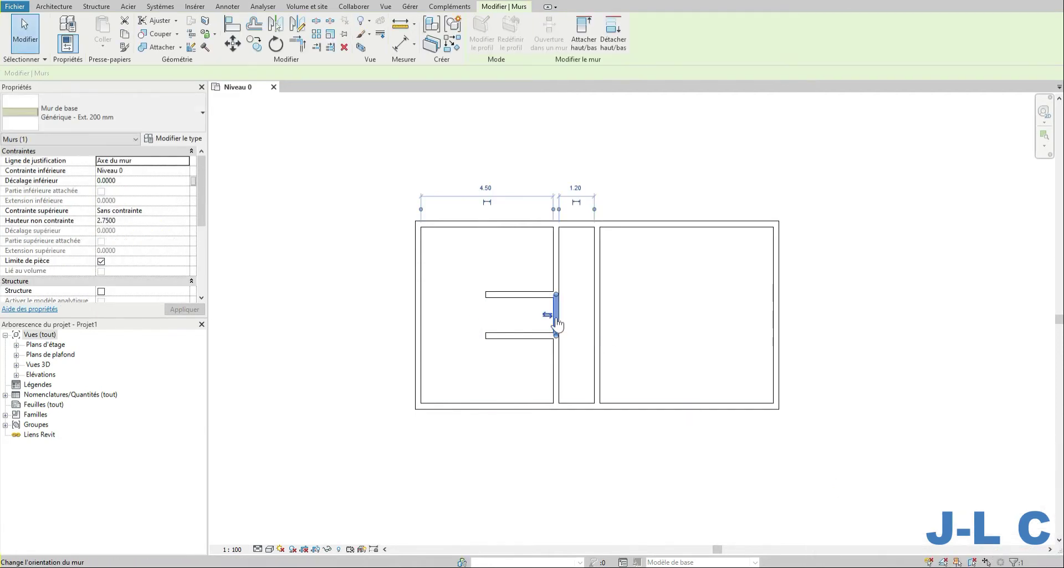
{"action": "left_click", "coordinate": [557, 321]}
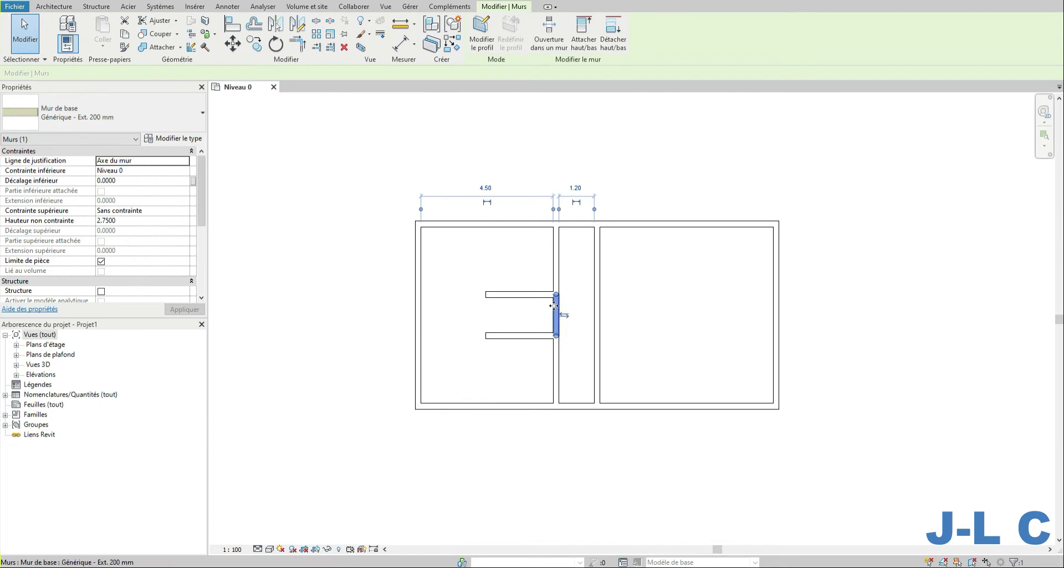
{"action": "left_click_drag", "start_coordinate": [531, 302], "coordinate": [556, 307]}
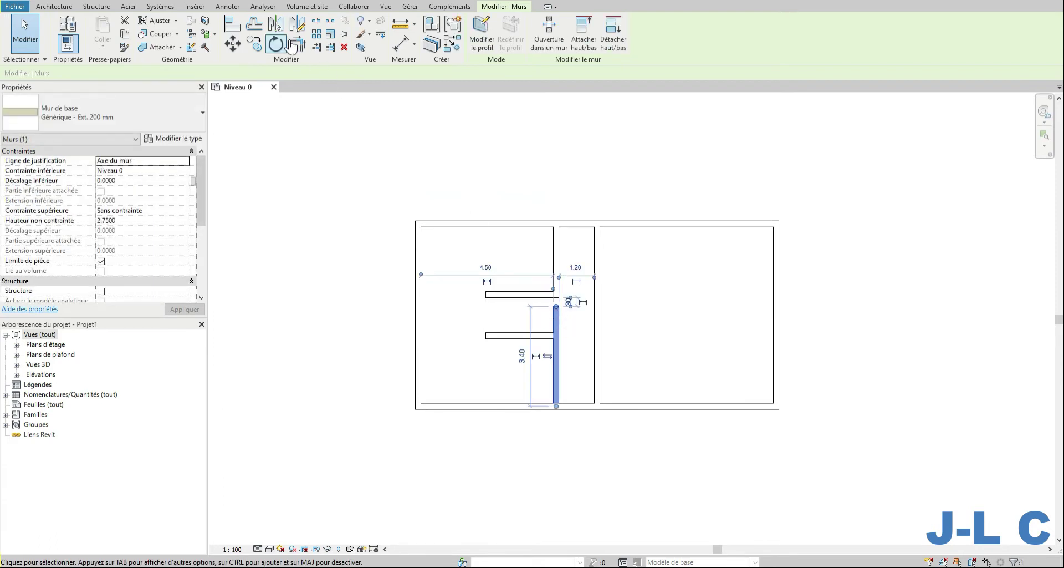
{"action": "left_click", "coordinate": [294, 44]}
{"action": "left_click", "coordinate": [540, 339]}
{"action": "left_click", "coordinate": [560, 360]}
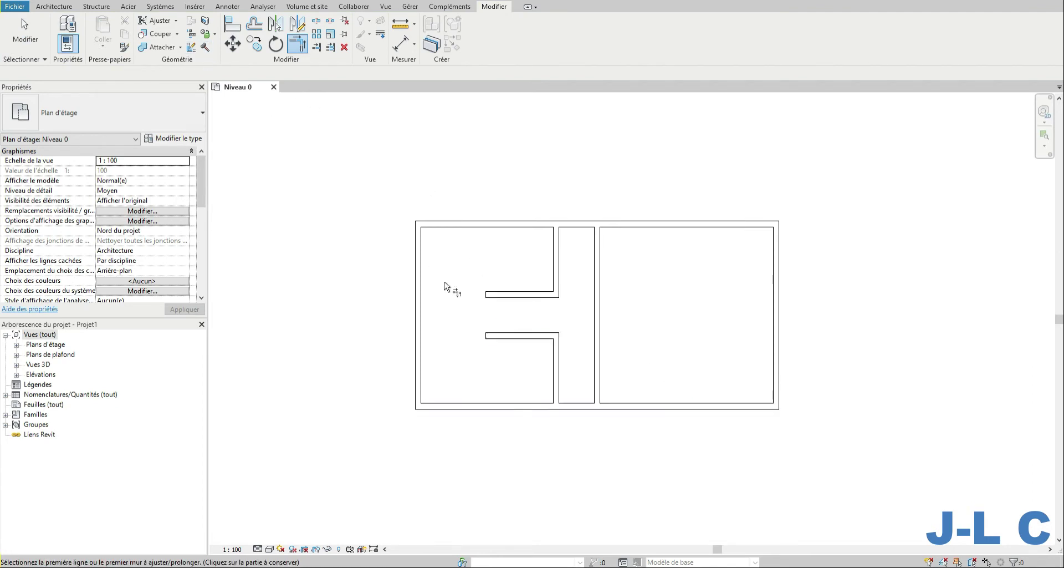
{"action": "left_click", "coordinate": [25, 34]}
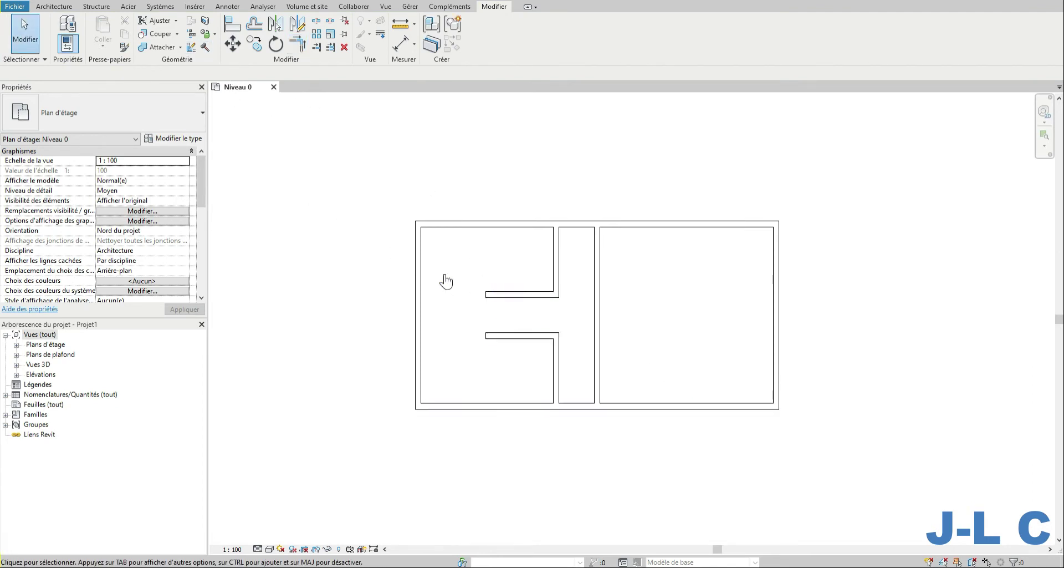
Make a copy of the upper horizontal wall rotated 90° about its free left end, running down past the lower horizontal wall.
{"action": "left_click", "coordinate": [506, 296]}
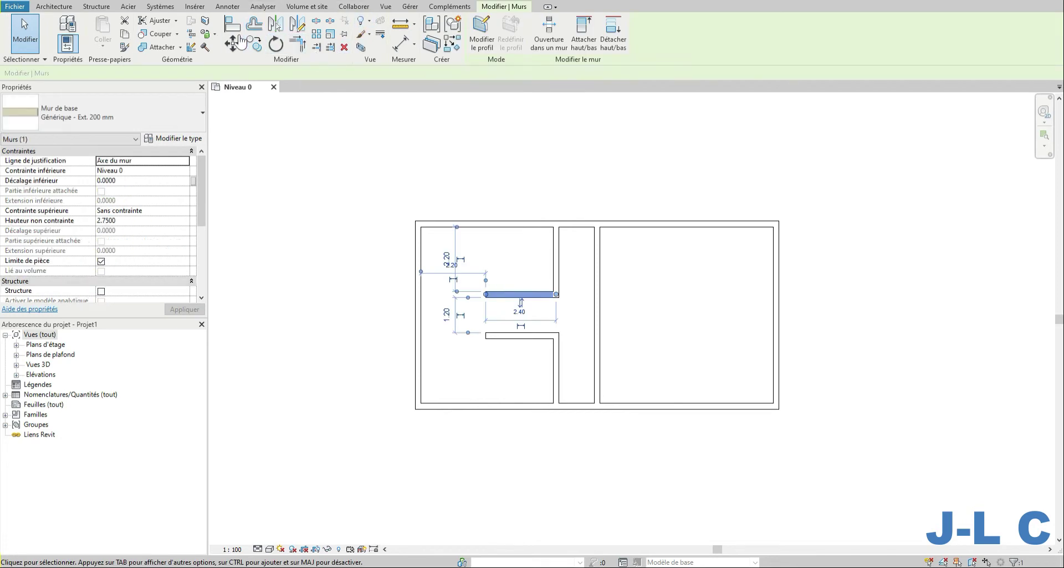
{"action": "left_click", "coordinate": [276, 44]}
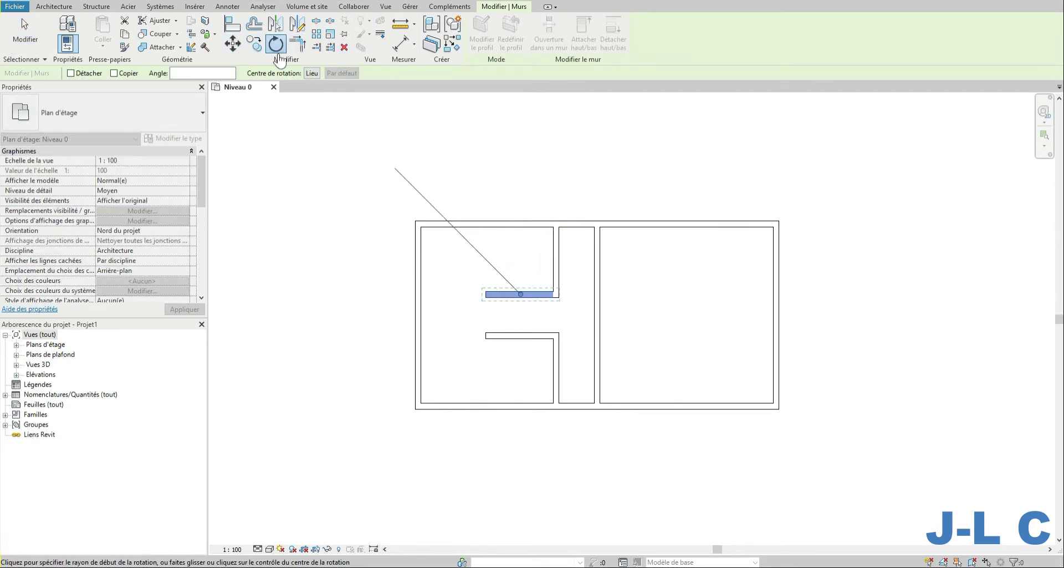
{"action": "left_click", "coordinate": [311, 73]}
{"action": "left_click", "coordinate": [126, 73]}
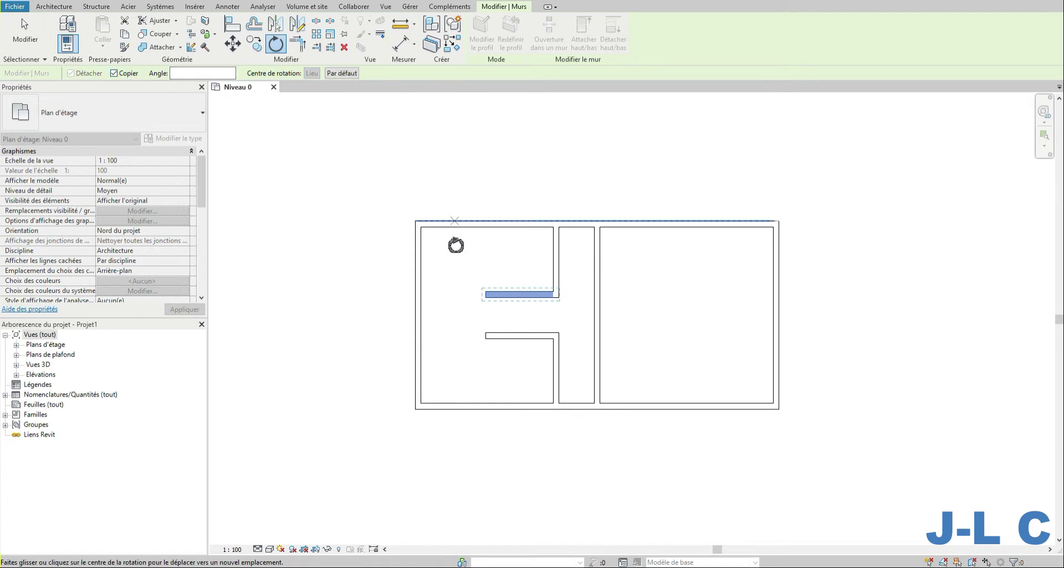
{"action": "scroll", "coordinate": [485, 294], "scroll_direction": "up", "scroll_amount": 3}
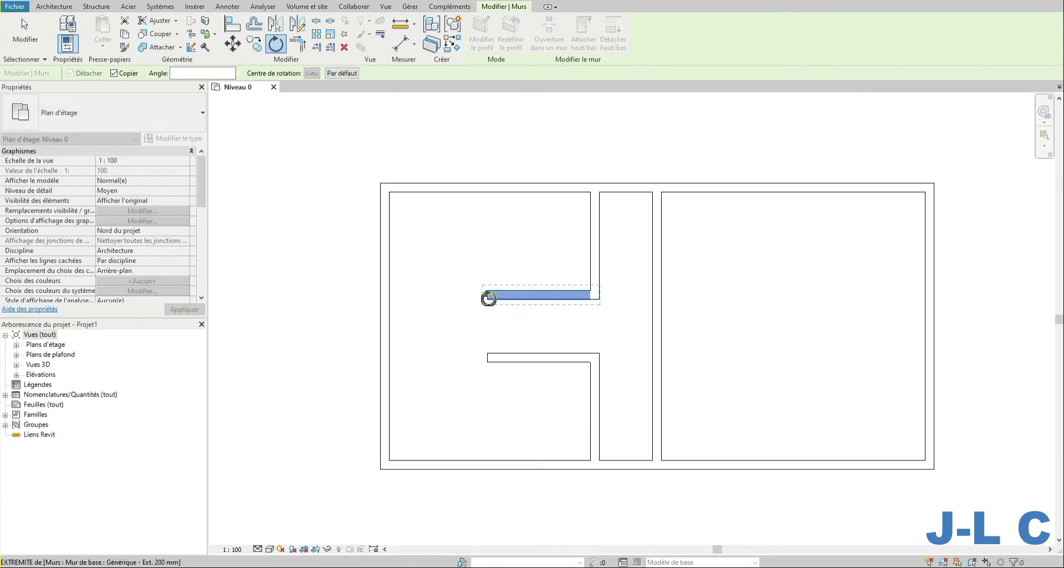
{"action": "left_click", "coordinate": [488, 294]}
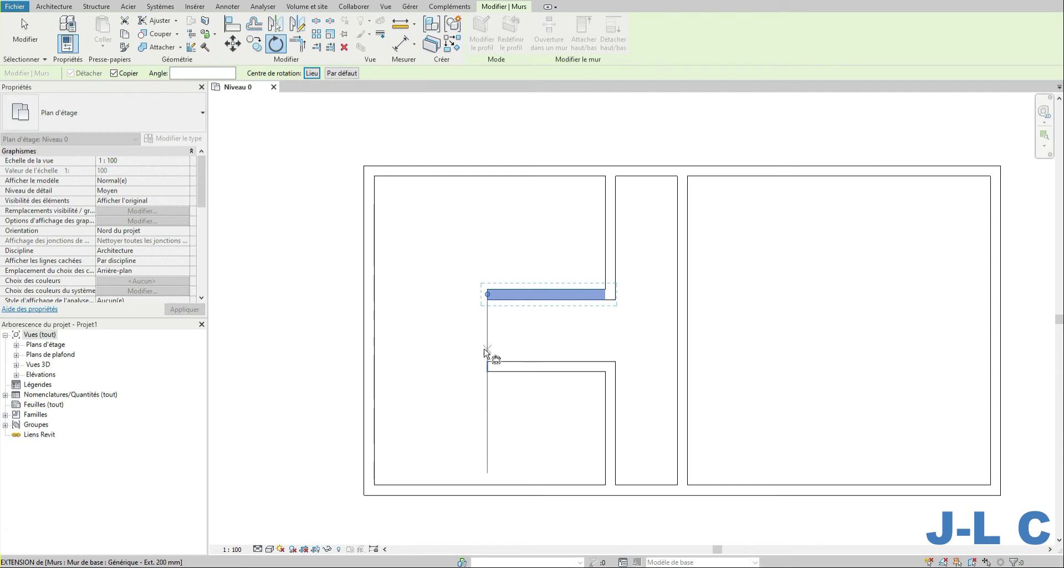
{"action": "left_click", "coordinate": [487, 362]}
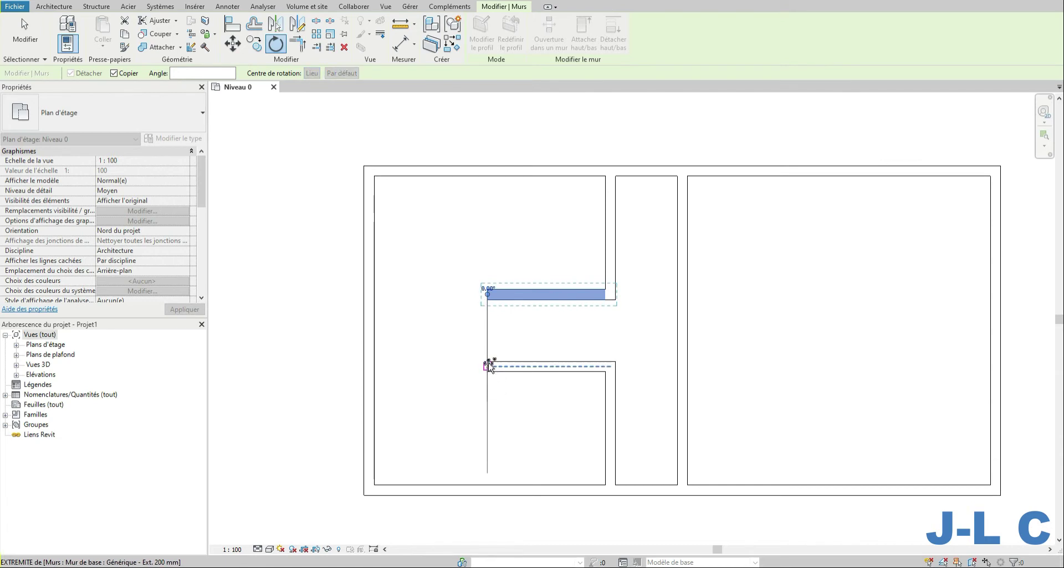
{"action": "left_click", "coordinate": [420, 297]}
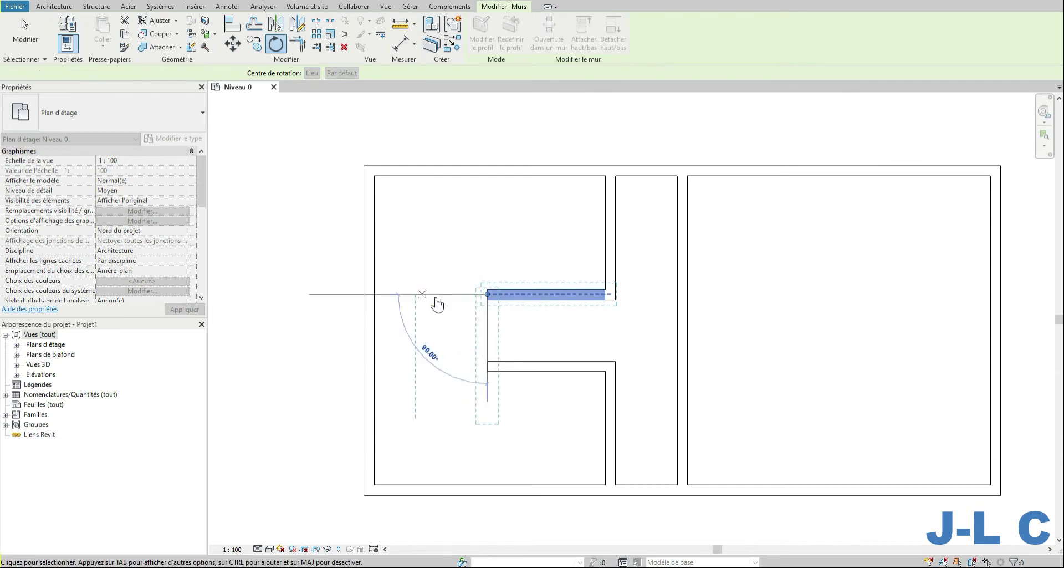
Trim the new vertical wall to a corner with the lower horizontal wall, closing the recess.
{"action": "left_click", "coordinate": [298, 44]}
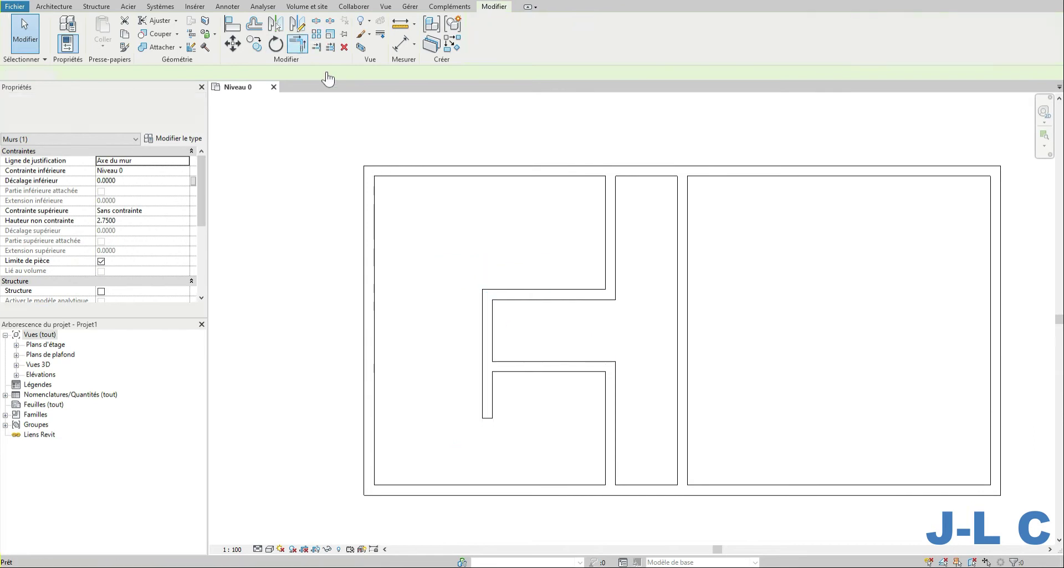
{"action": "left_click", "coordinate": [487, 312]}
{"action": "left_click", "coordinate": [530, 367]}
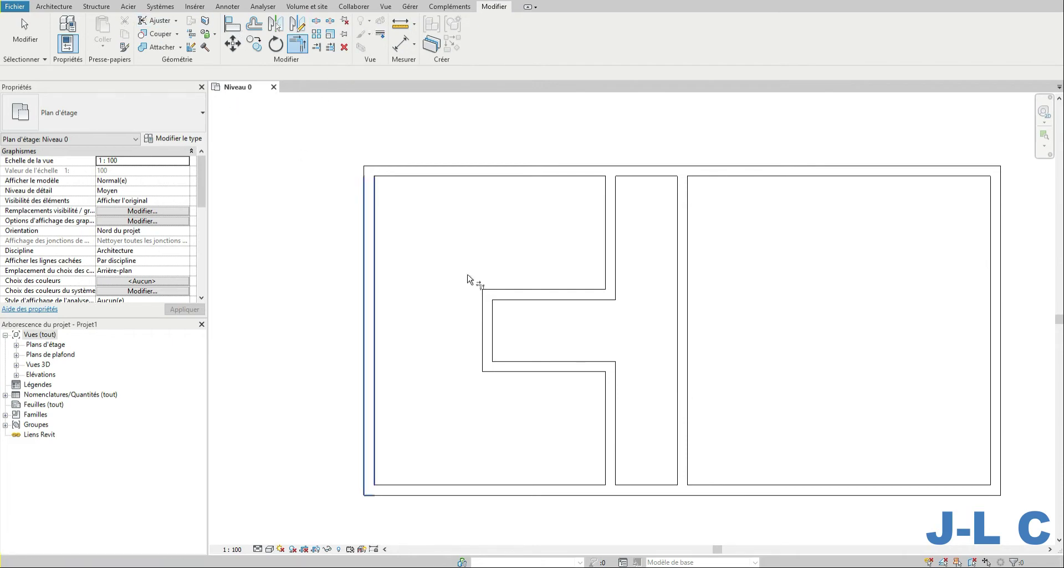
{"action": "left_click", "coordinate": [27, 35]}
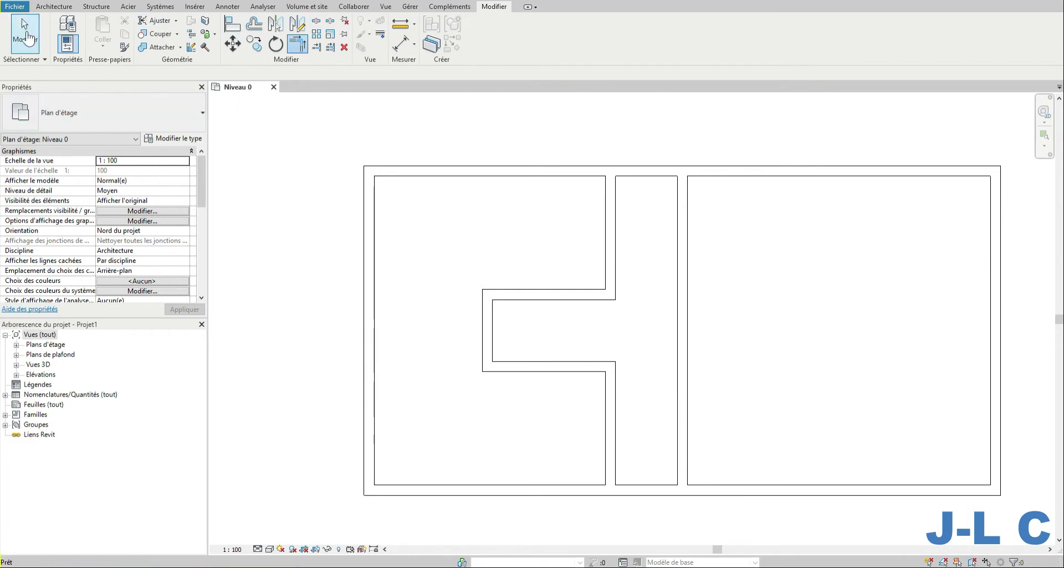
Copy the upper horizontal wall from its right end to the middle of the recess's vertical wall, dividing the left rooms.
{"action": "left_click", "coordinate": [546, 298]}
{"action": "left_click", "coordinate": [254, 44]}
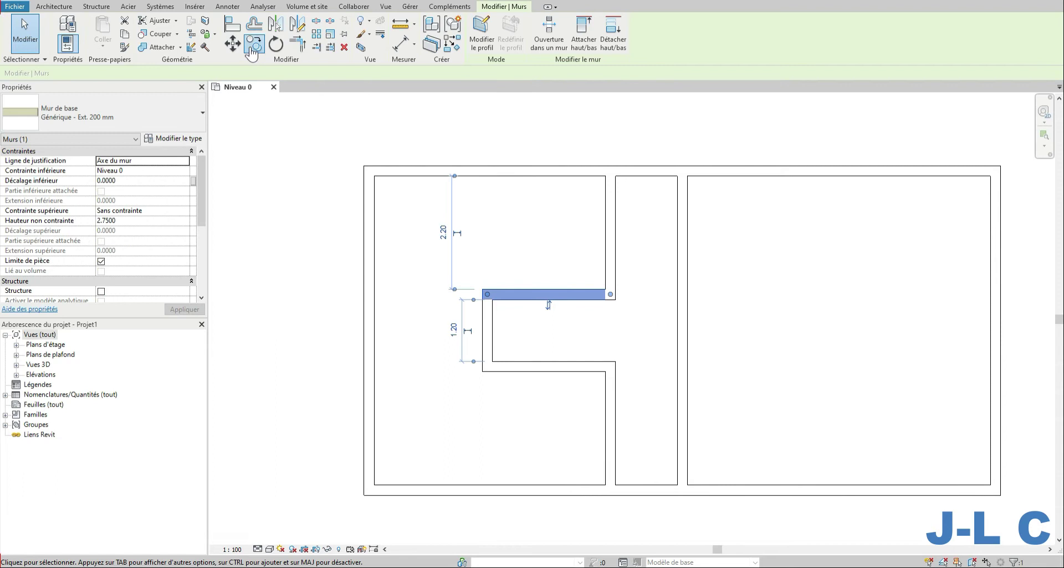
{"action": "left_click", "coordinate": [609, 293]}
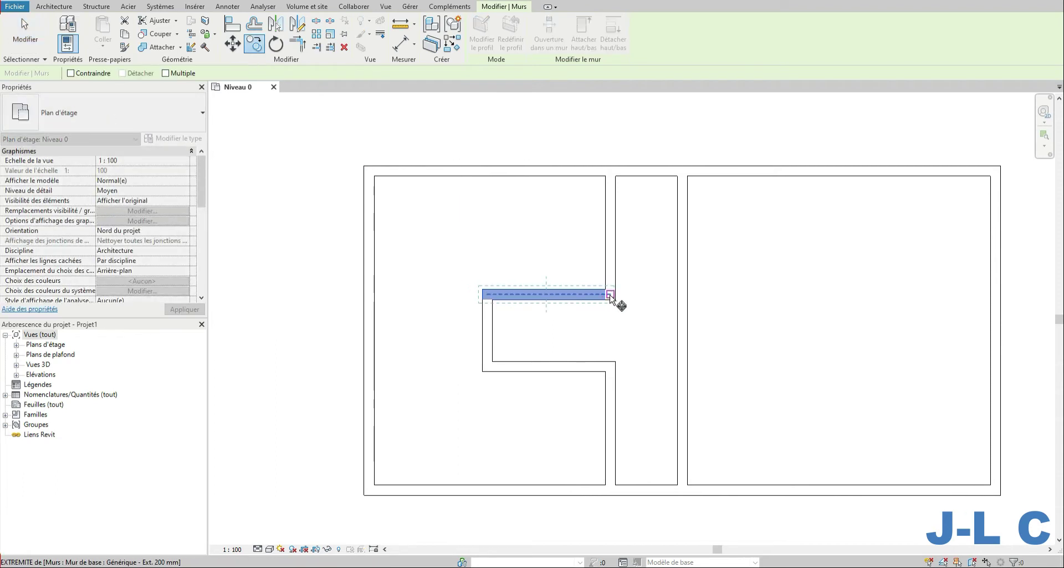
{"action": "left_click", "coordinate": [488, 329]}
{"action": "key", "text": "Escape"}
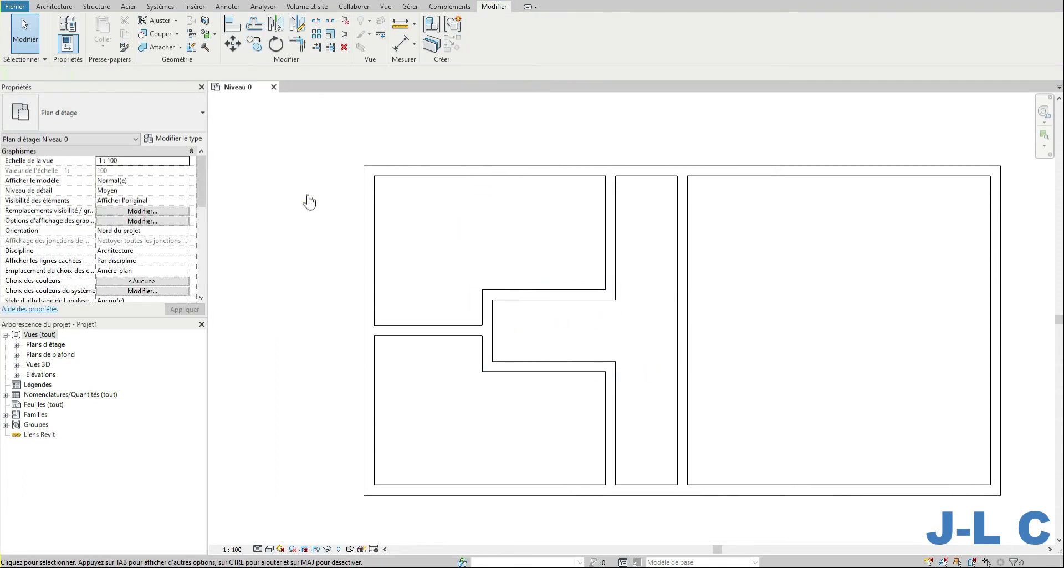
Move the recess's vertical wall to the right and set its clear distance to the left partition wall to 1.2 m.
{"action": "scroll", "coordinate": [391, 279], "scroll_direction": "down", "scroll_amount": 2}
{"action": "scroll", "coordinate": [615, 356], "scroll_direction": "down", "scroll_amount": 3}
{"action": "middle_click_drag", "start_coordinate": [637, 370], "coordinate": [624, 399]}
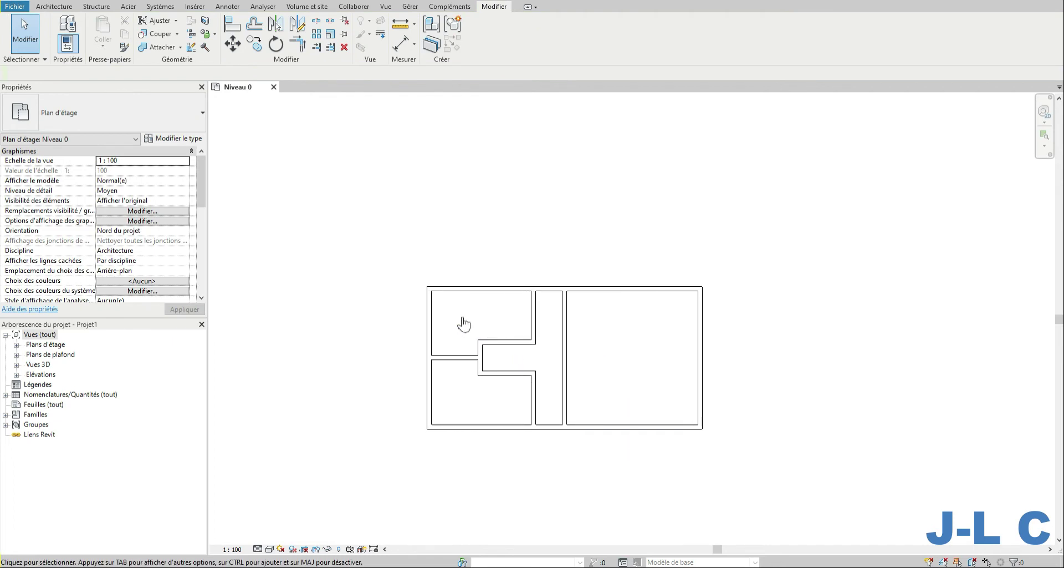
{"action": "left_click_drag", "start_coordinate": [462, 320], "coordinate": [519, 395]}
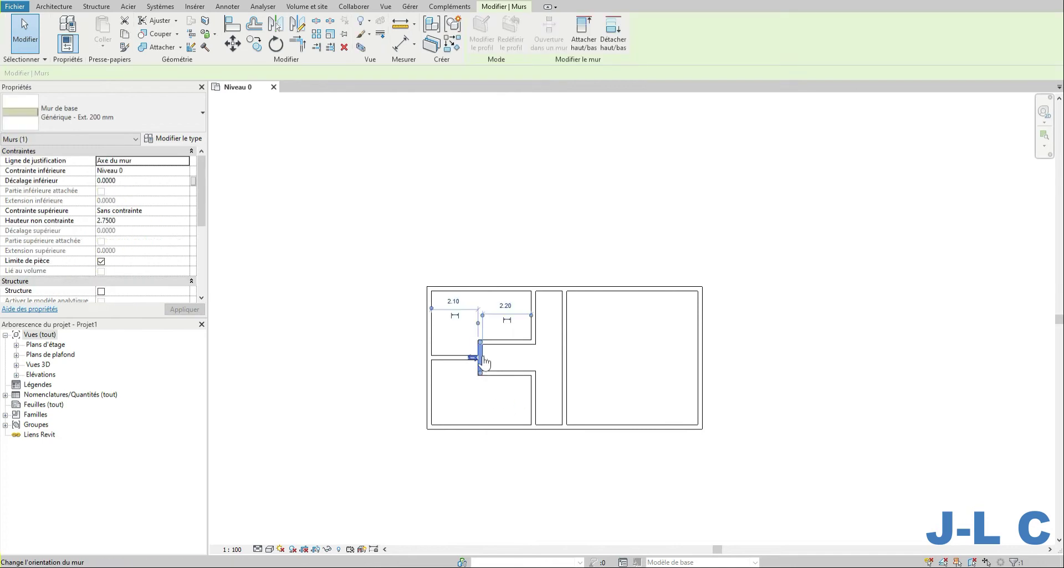
{"action": "left_click_drag", "start_coordinate": [483, 356], "coordinate": [504, 353]}
{"action": "scroll", "coordinate": [551, 344], "scroll_direction": "up", "scroll_amount": 4}
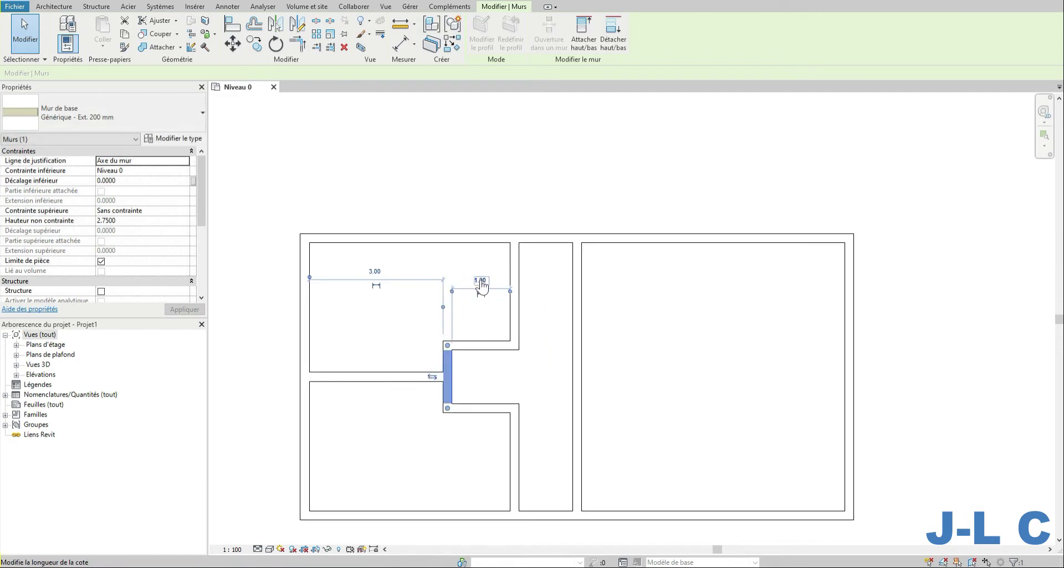
{"action": "left_click", "coordinate": [479, 281]}
{"action": "type", "text": "1.2"}
{"action": "key", "text": "Return"}
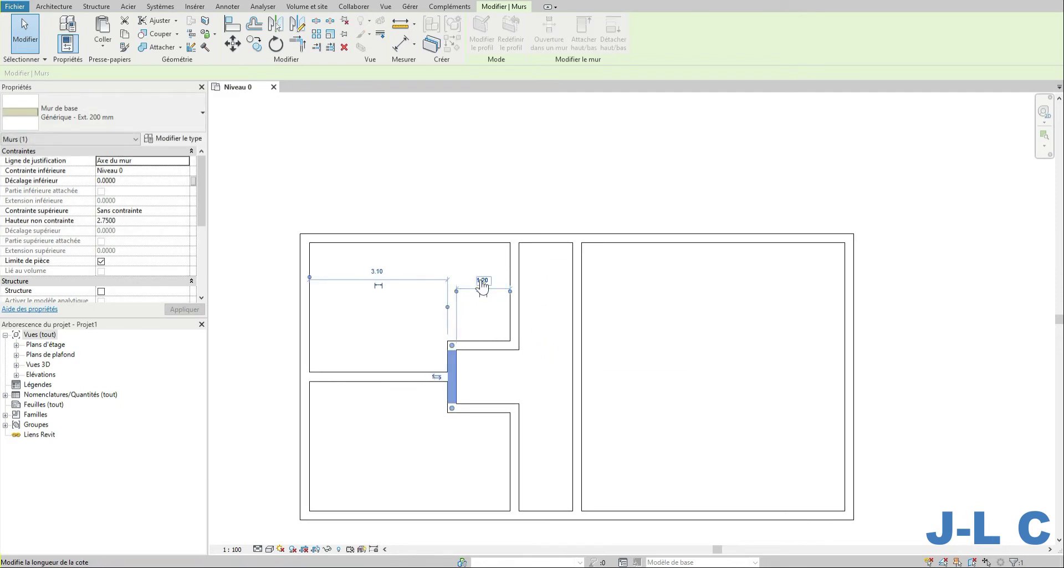
{"action": "left_click", "coordinate": [695, 332]}
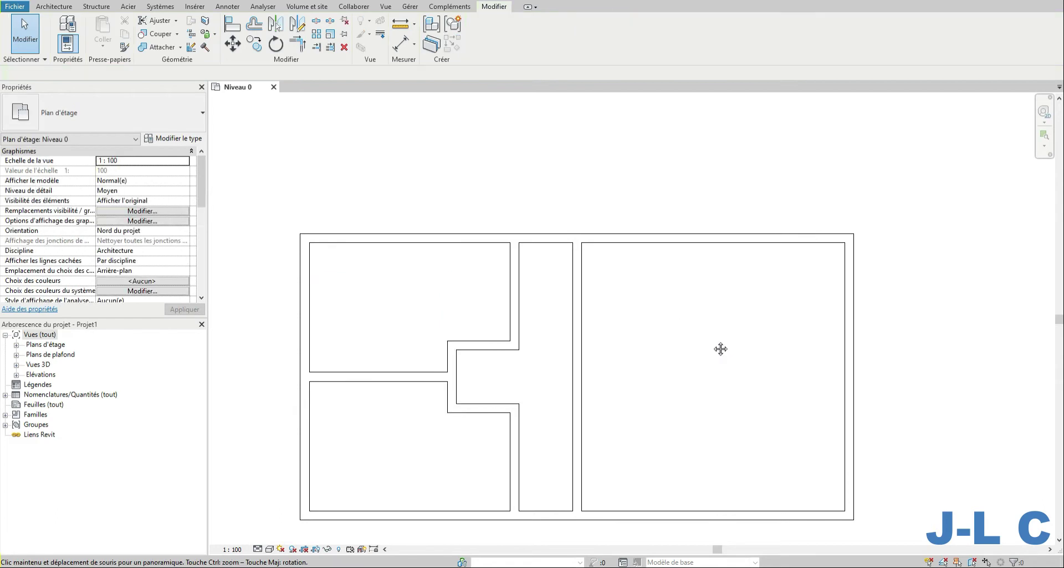
Mirror a copy of the recess's three walls about a vertical axis through the midpoint of the upper exterior wall.
{"action": "middle_click_drag", "start_coordinate": [721, 349], "coordinate": [697, 290]}
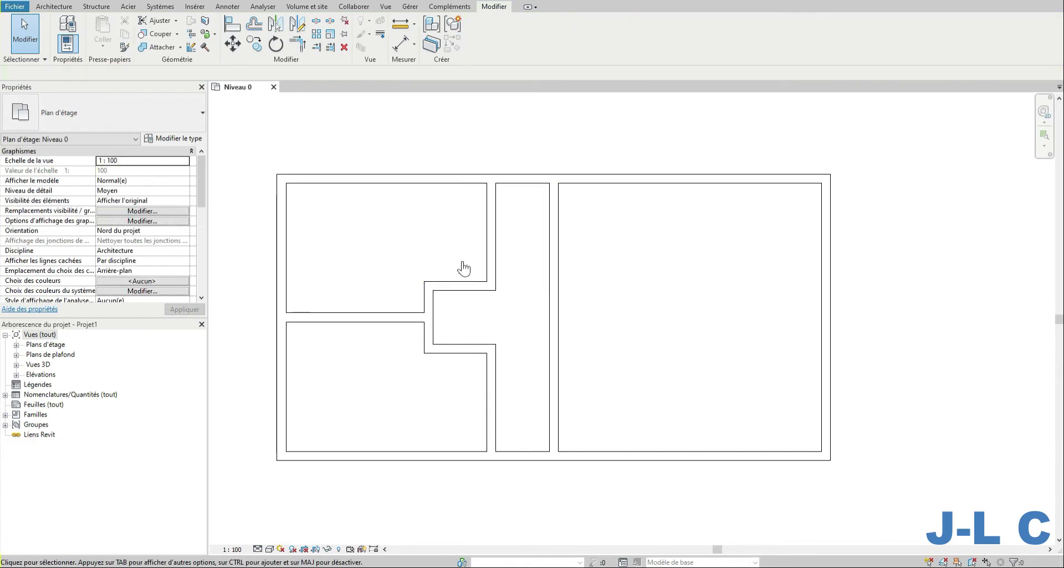
{"action": "left_click_drag", "start_coordinate": [405, 257], "coordinate": [534, 365]}
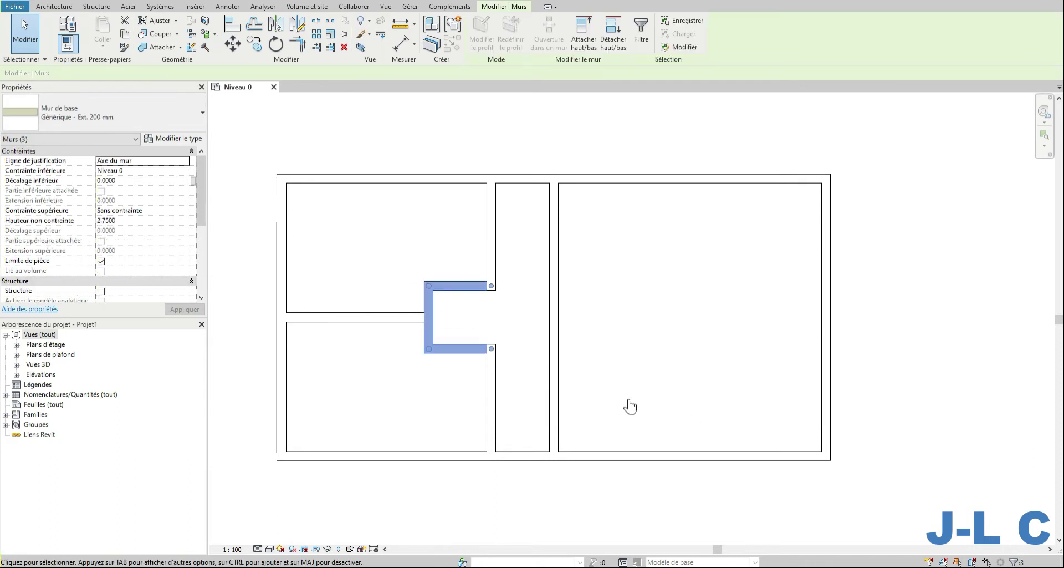
{"action": "left_click", "coordinate": [298, 23]}
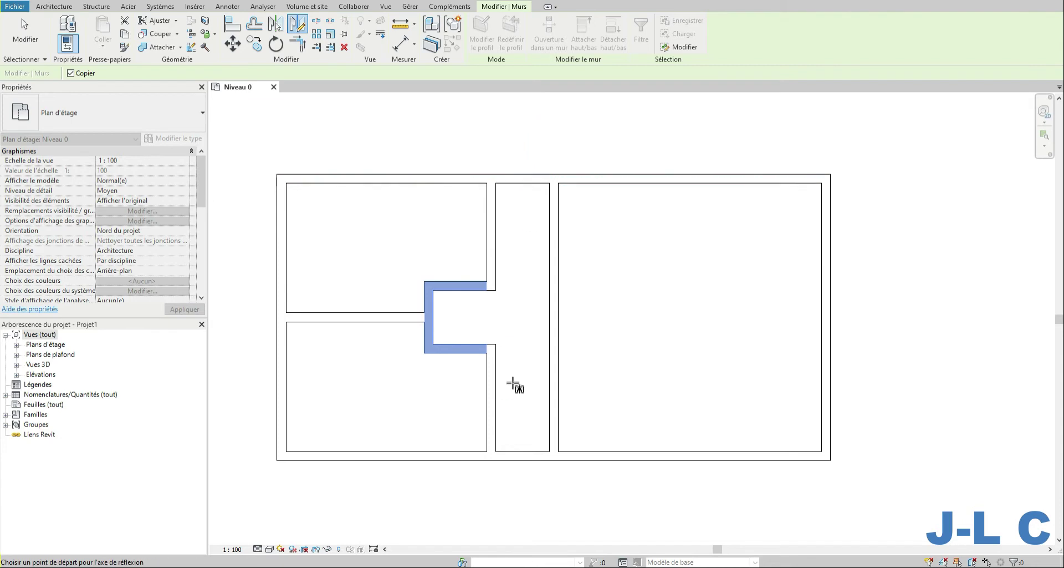
{"action": "right_click", "coordinate": [513, 173]}
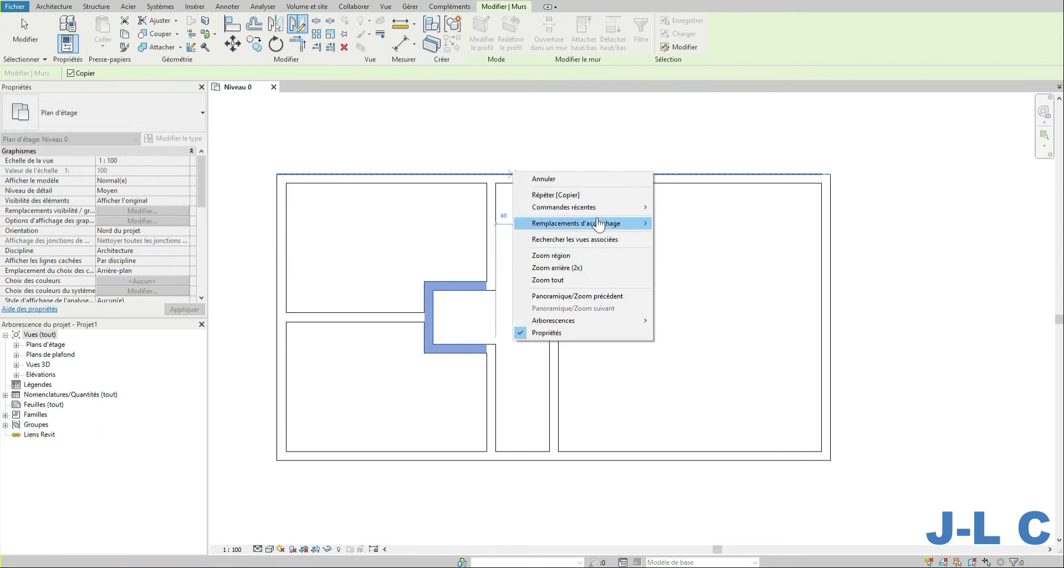
{"action": "mouse_move", "coordinate": [604, 223]}
{"action": "left_click", "coordinate": [707, 288]}
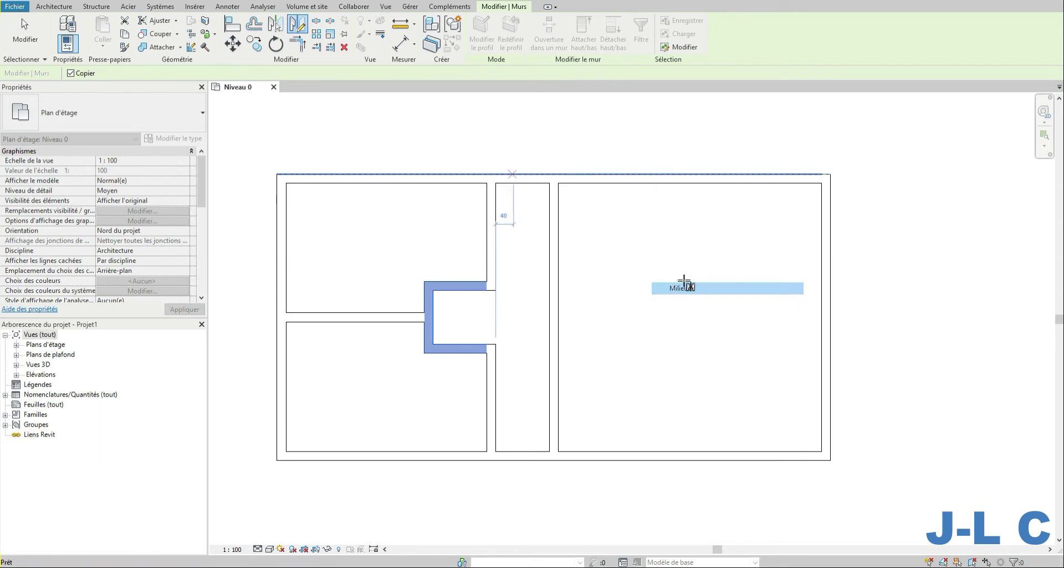
{"action": "left_click", "coordinate": [529, 180]}
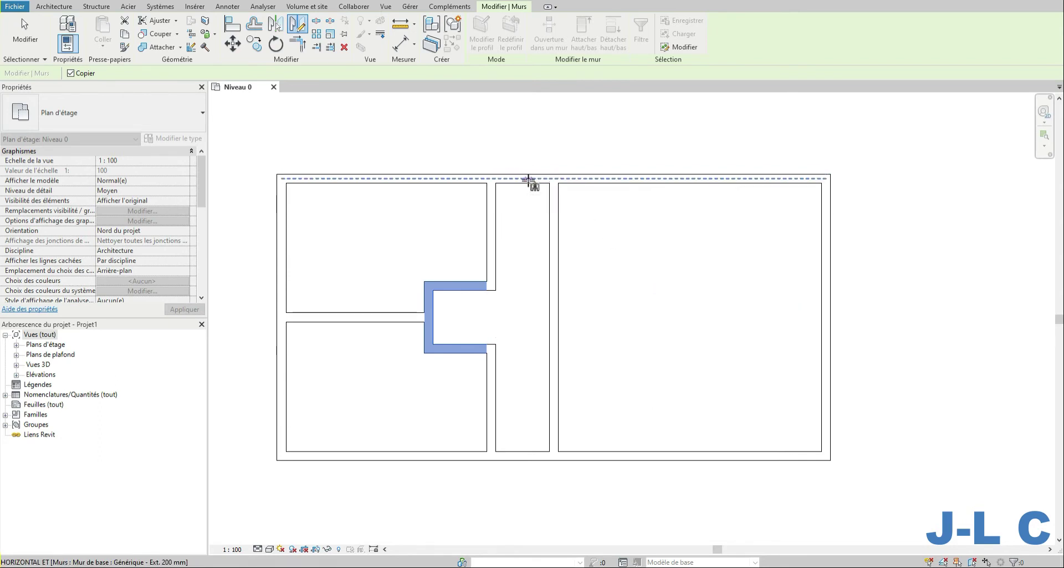
{"action": "left_click", "coordinate": [555, 289]}
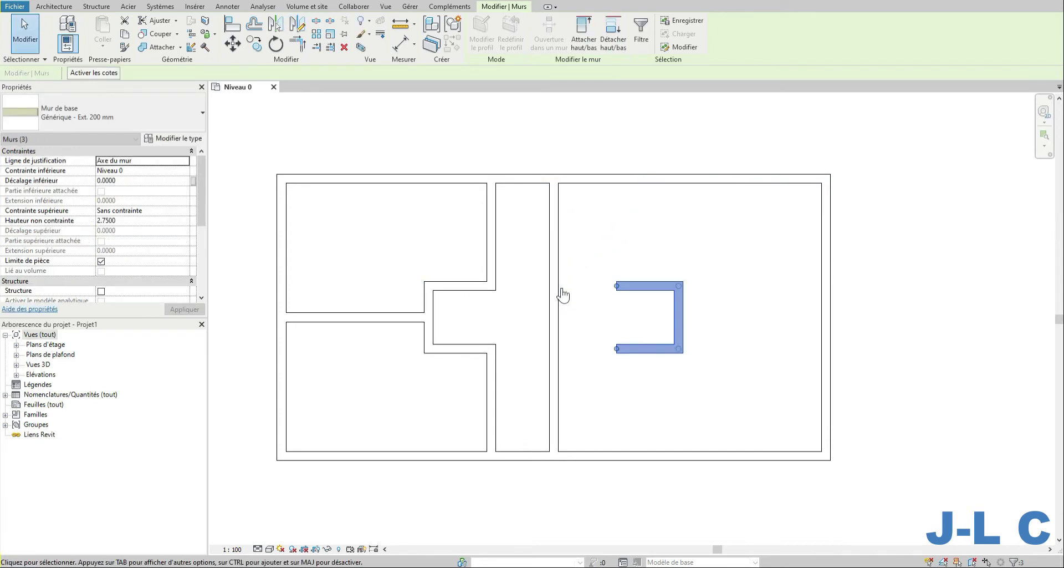
{"action": "left_click", "coordinate": [594, 237]}
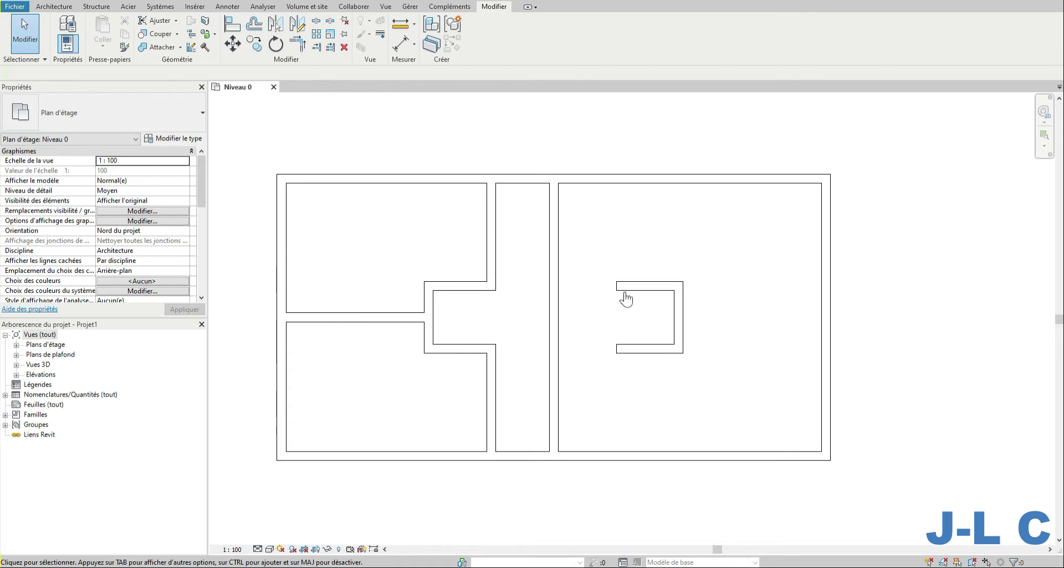
Move the mirrored recess walls horizontally by the upper wall's free end until they meet the right corridor wall.
{"action": "left_click_drag", "start_coordinate": [595, 261], "coordinate": [734, 391]}
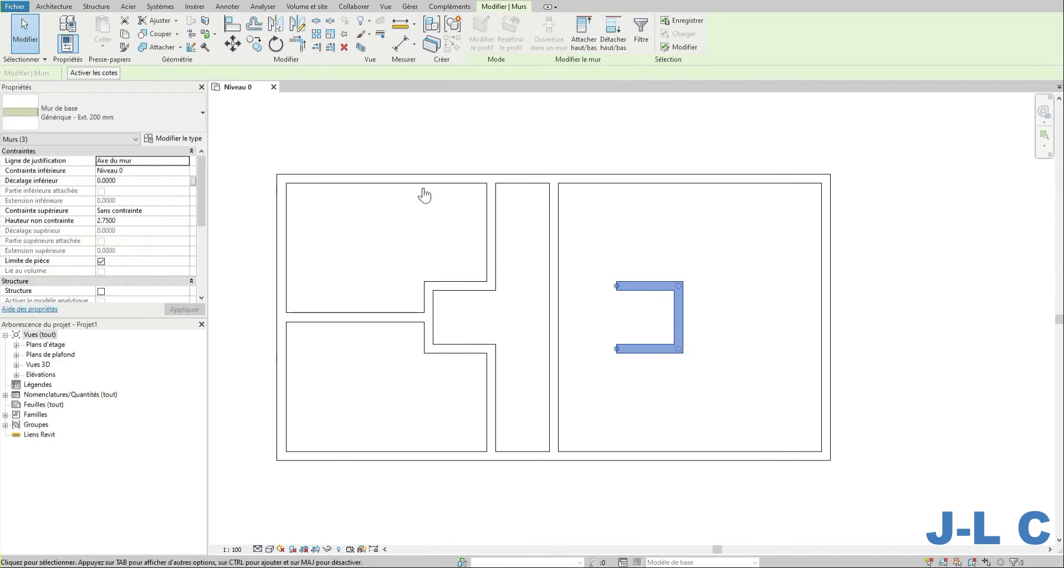
{"action": "key", "text": "m"}
{"action": "key", "text": "v"}
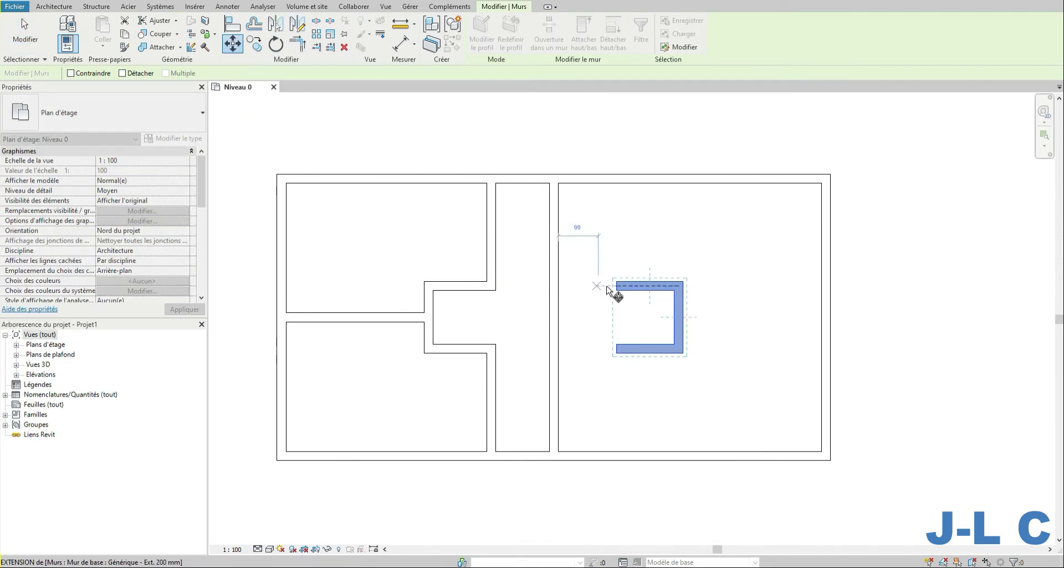
{"action": "left_click", "coordinate": [617, 284]}
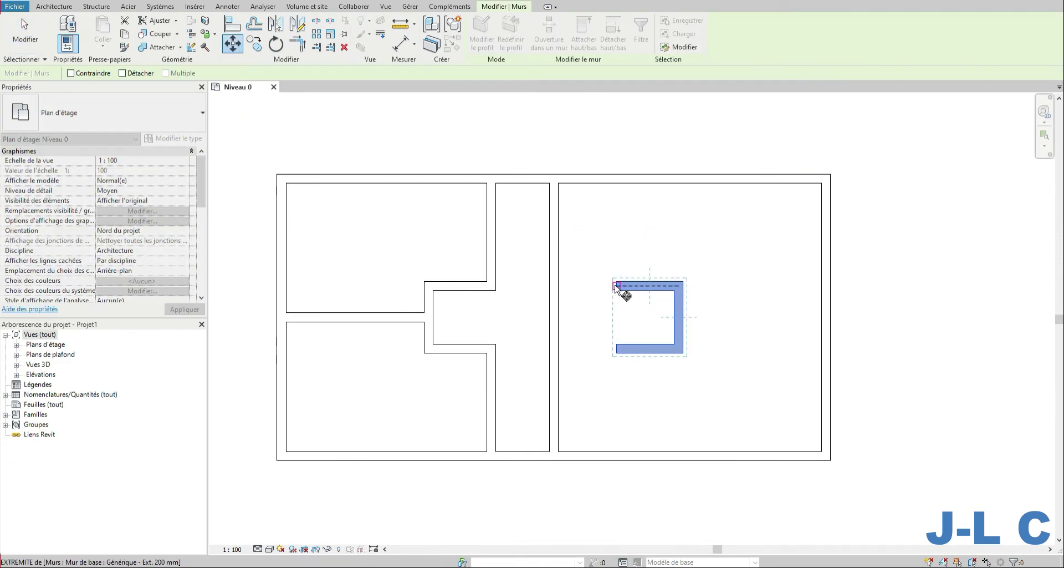
{"action": "left_click", "coordinate": [557, 283]}
{"action": "left_click", "coordinate": [634, 273]}
{"action": "scroll", "coordinate": [570, 342], "scroll_direction": "up", "scroll_amount": 2}
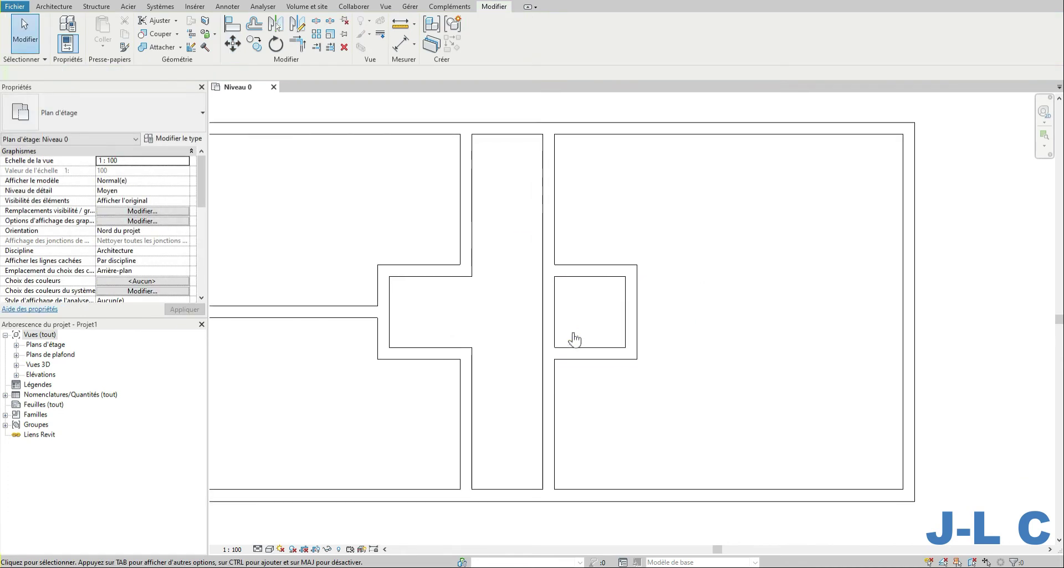
Split the right corridor wall at the right recess's two horizontal walls and delete the segment between them.
{"action": "left_click", "coordinate": [590, 274]}
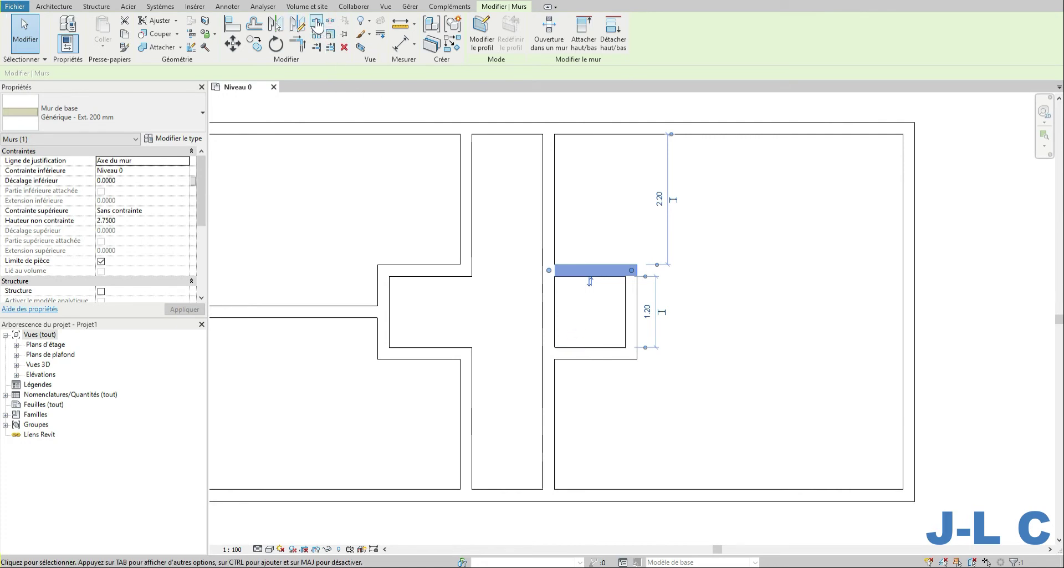
{"action": "left_click", "coordinate": [316, 21]}
{"action": "left_click", "coordinate": [549, 270]}
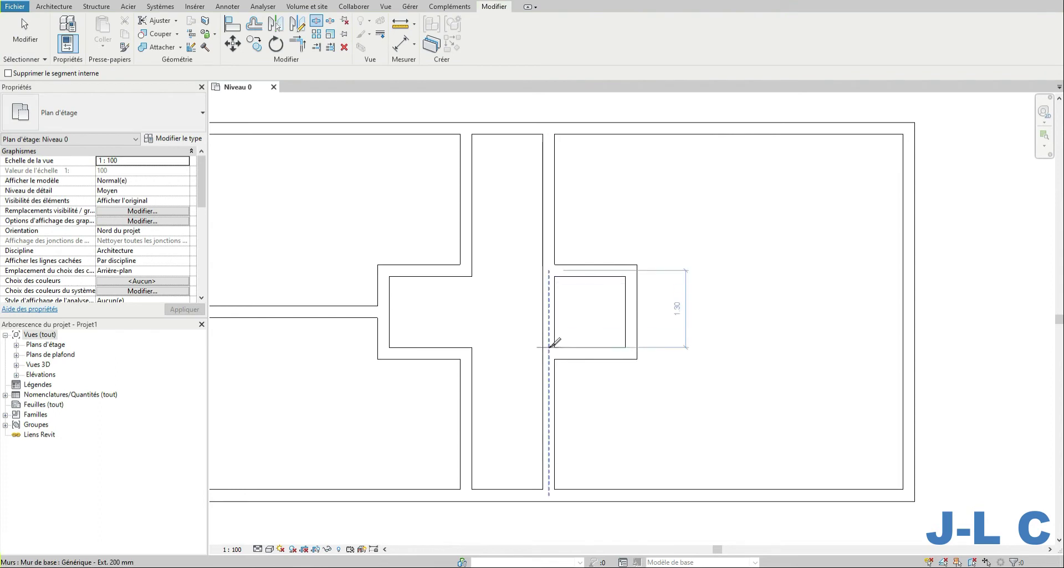
{"action": "left_click", "coordinate": [548, 352]}
{"action": "left_click", "coordinate": [25, 31]}
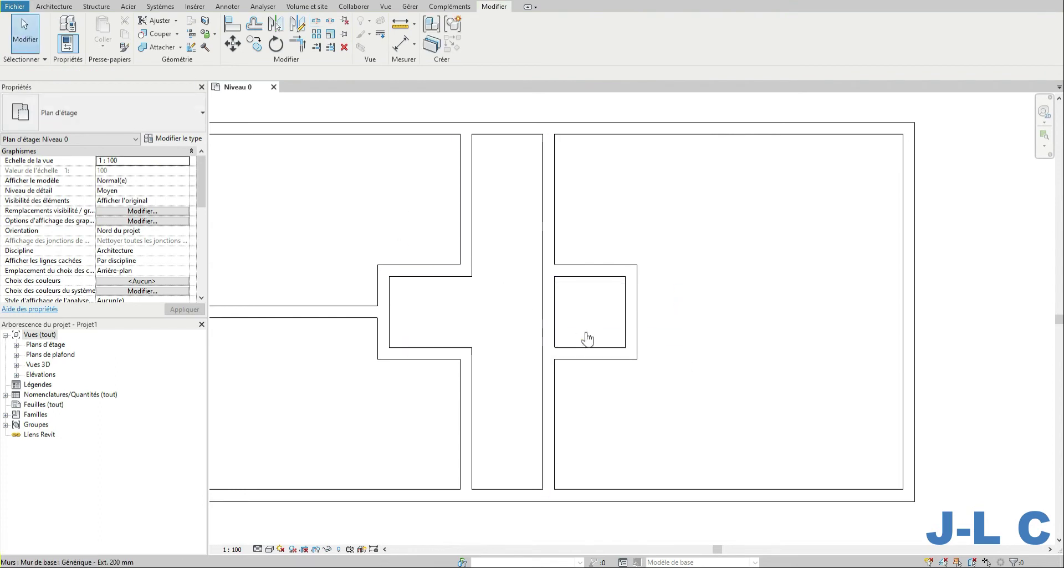
{"action": "left_click", "coordinate": [550, 320]}
{"action": "key", "text": "Delete"}
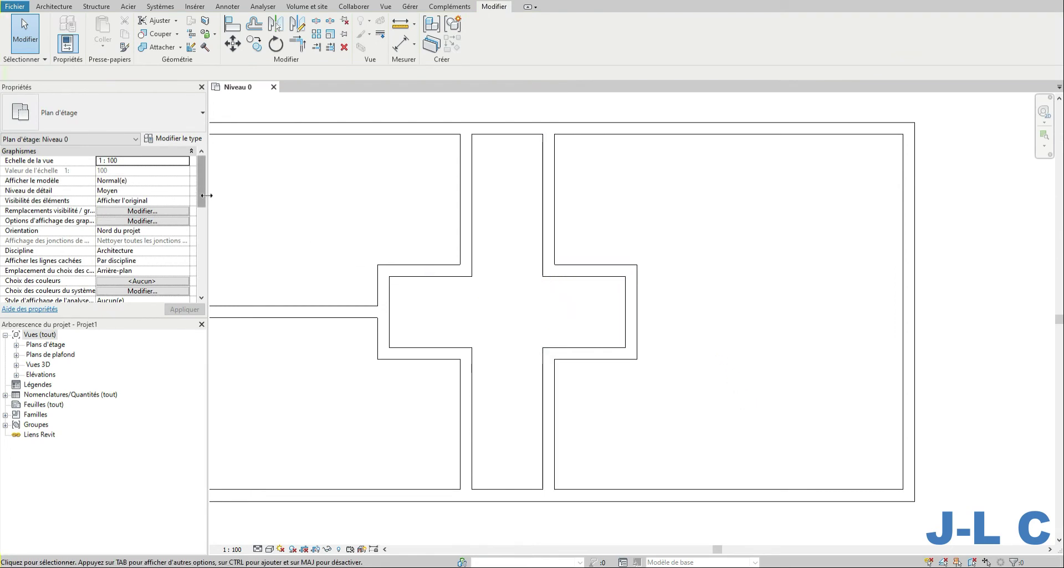
Place Int. Simple PP (0.83m x 2.04m) doors centred in the left recess's lower and upper walls, opening into the rooms and hinged on the corridor side.
{"action": "left_click", "coordinate": [53, 6]}
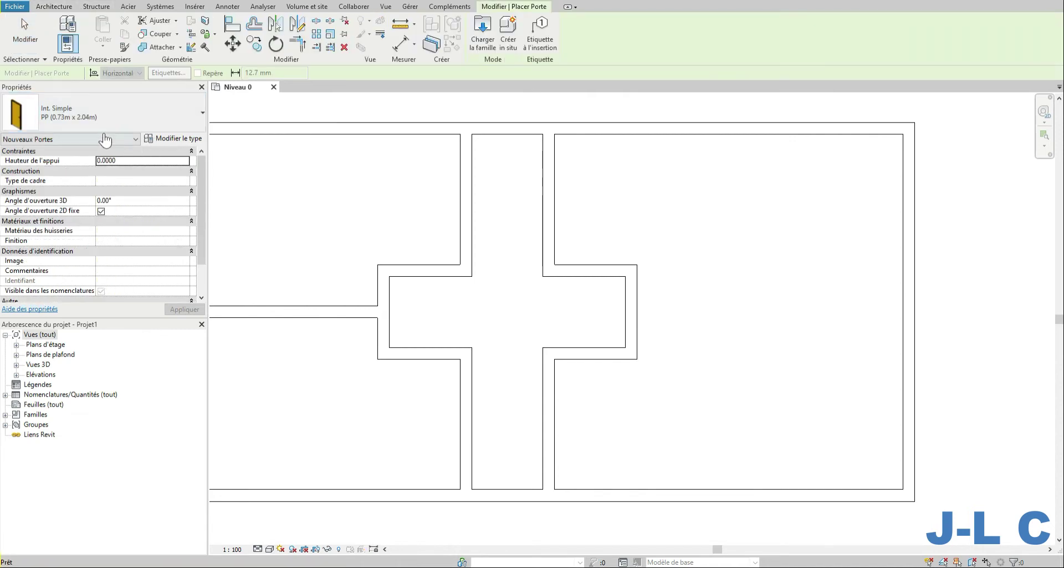
{"action": "left_click", "coordinate": [86, 125]}
{"action": "left_click", "coordinate": [57, 188]}
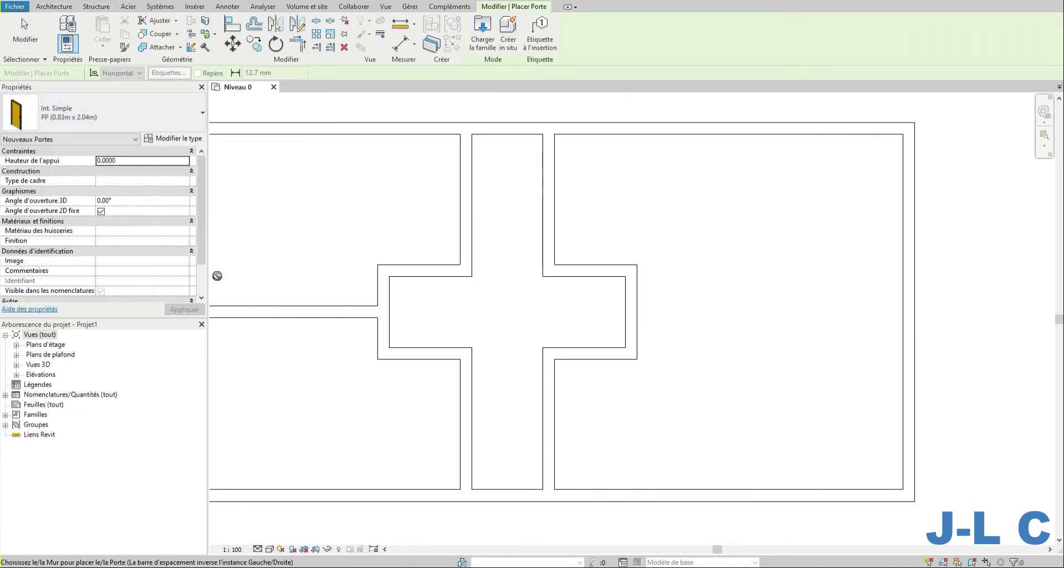
{"action": "key", "text": "space"}
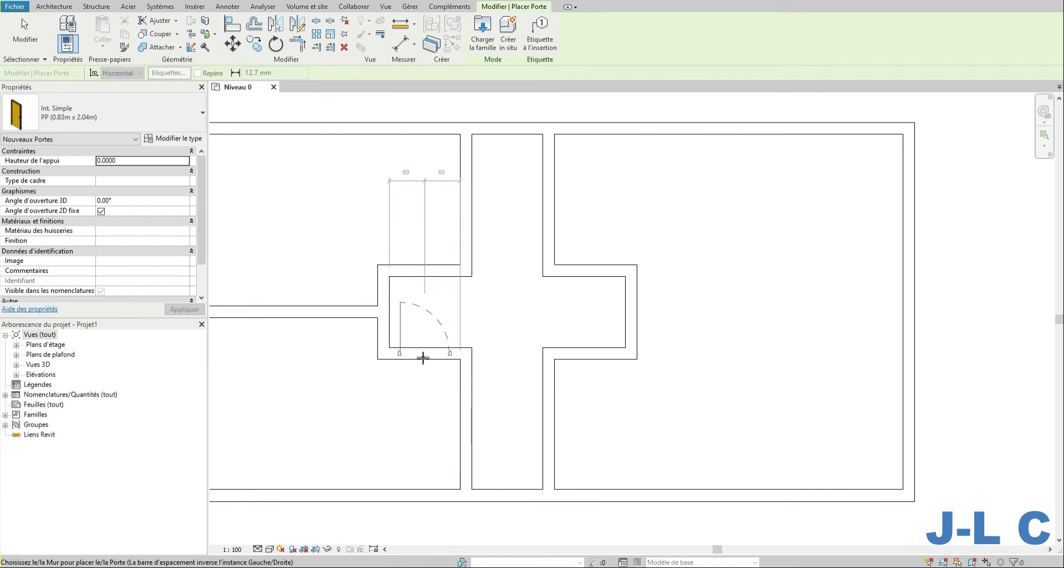
{"action": "key", "text": "space"}
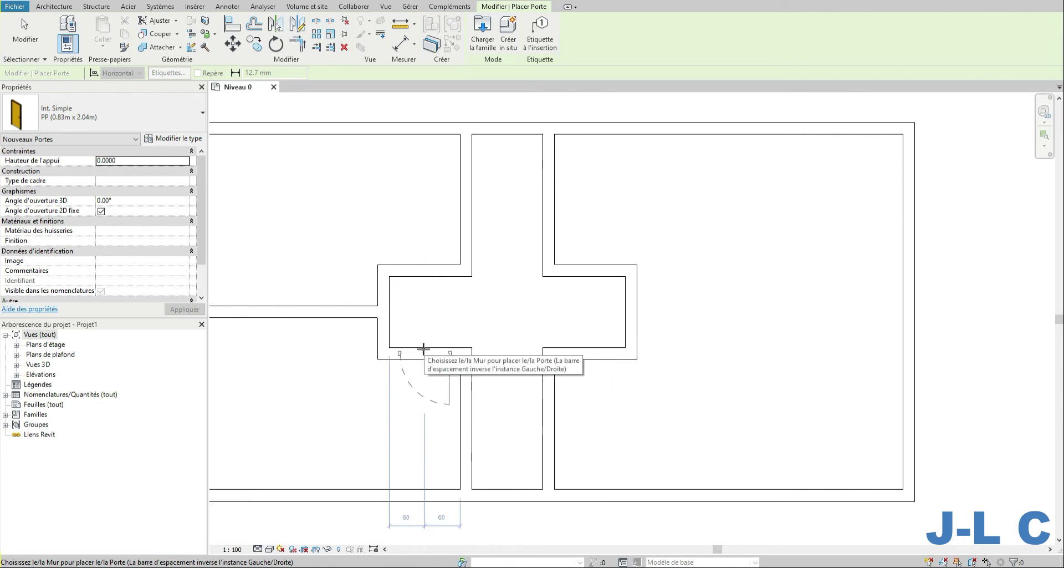
{"action": "key", "text": "space"}
{"action": "left_click", "coordinate": [424, 349]}
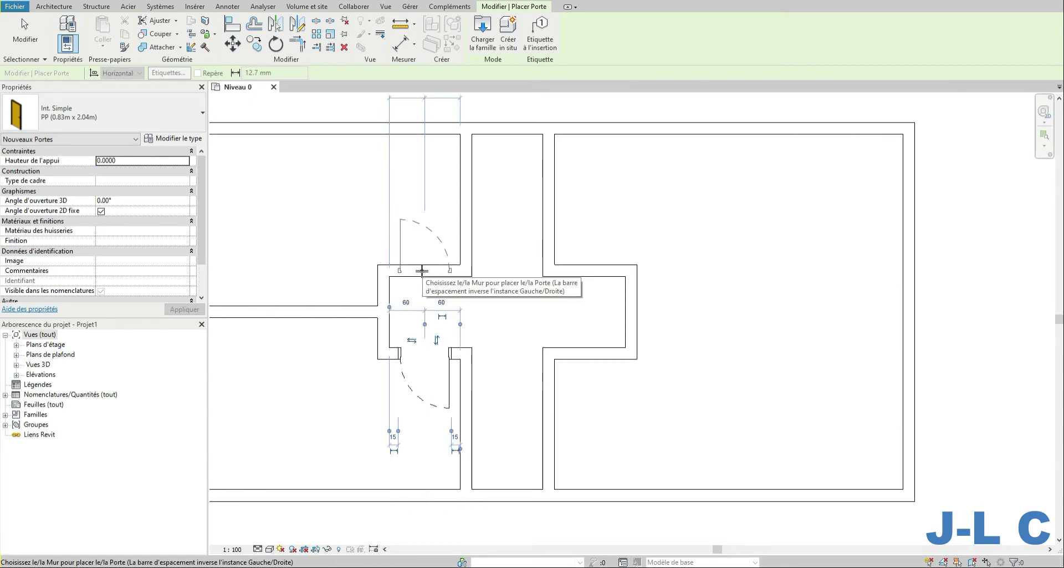
{"action": "key", "text": "space"}
{"action": "left_click", "coordinate": [421, 271]}
Place two more 0.83 m doors centred in the right recess's upper and lower walls, opening outward from the recess.
{"action": "scroll", "coordinate": [423, 274], "scroll_direction": "down", "scroll_amount": 2}
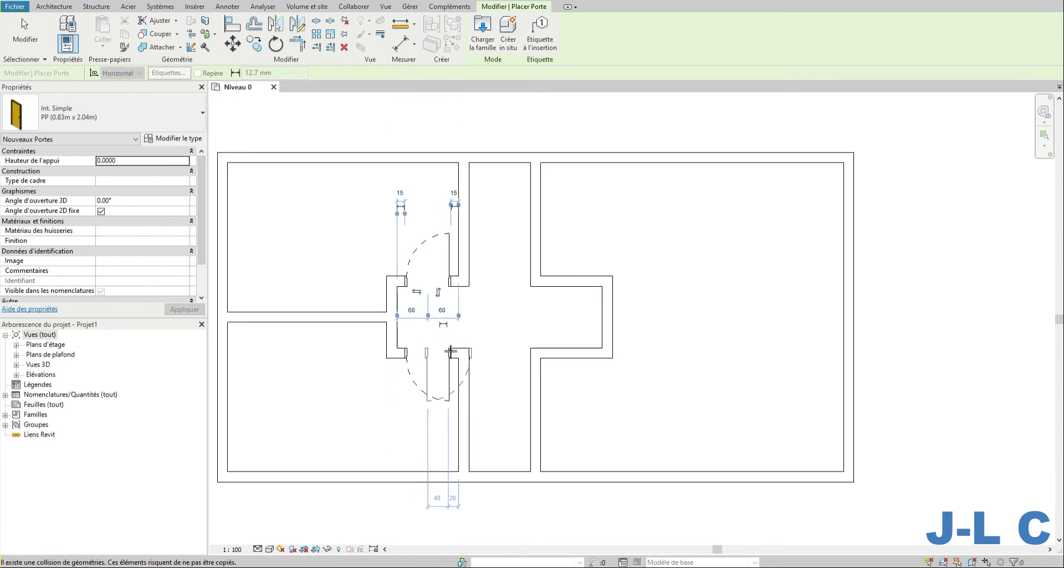
{"action": "middle_click_drag", "start_coordinate": [574, 364], "coordinate": [527, 340]}
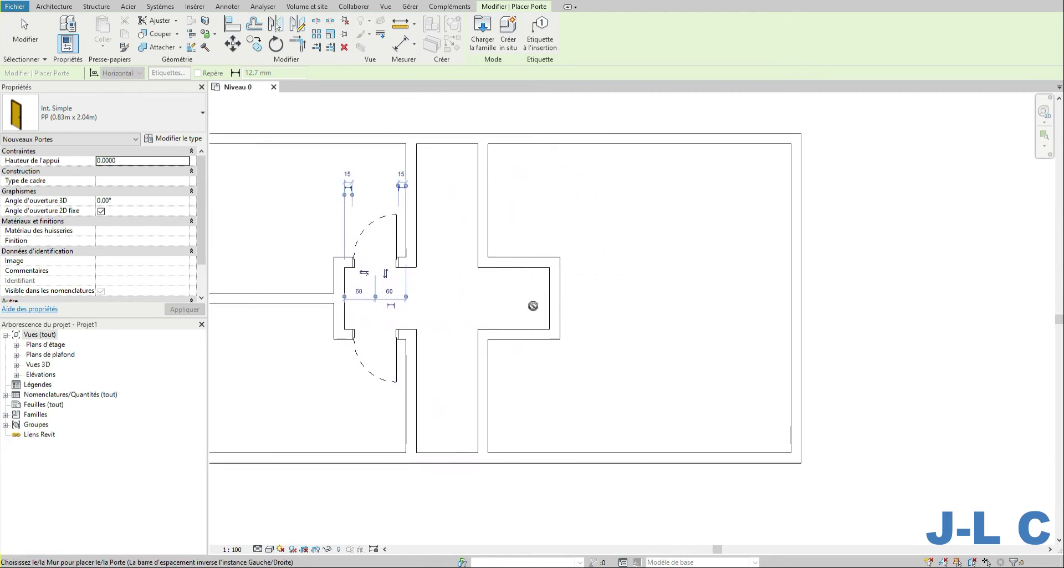
{"action": "middle_click_drag", "start_coordinate": [547, 300], "coordinate": [568, 289]}
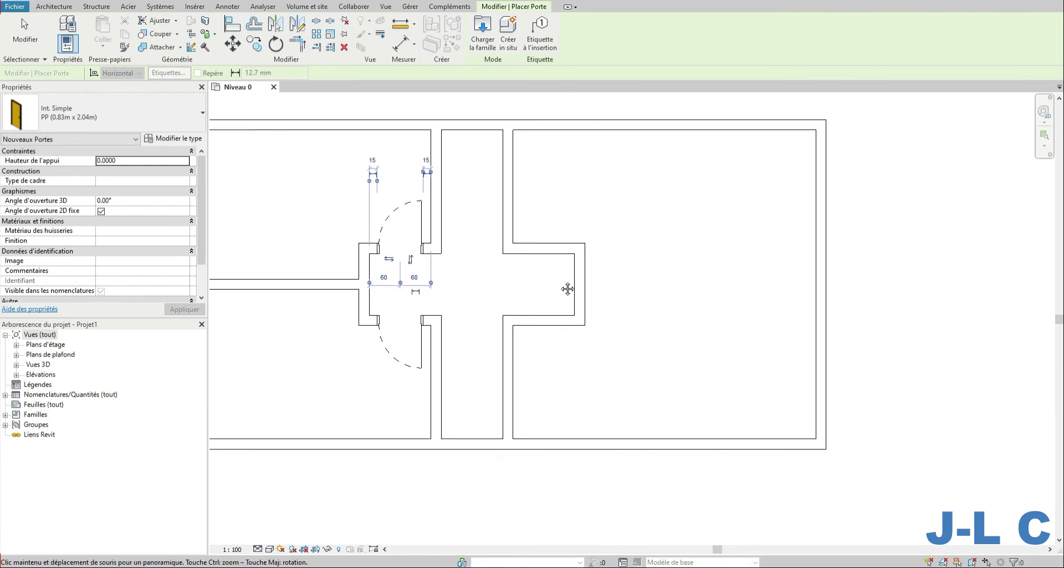
{"action": "left_click", "coordinate": [544, 252]}
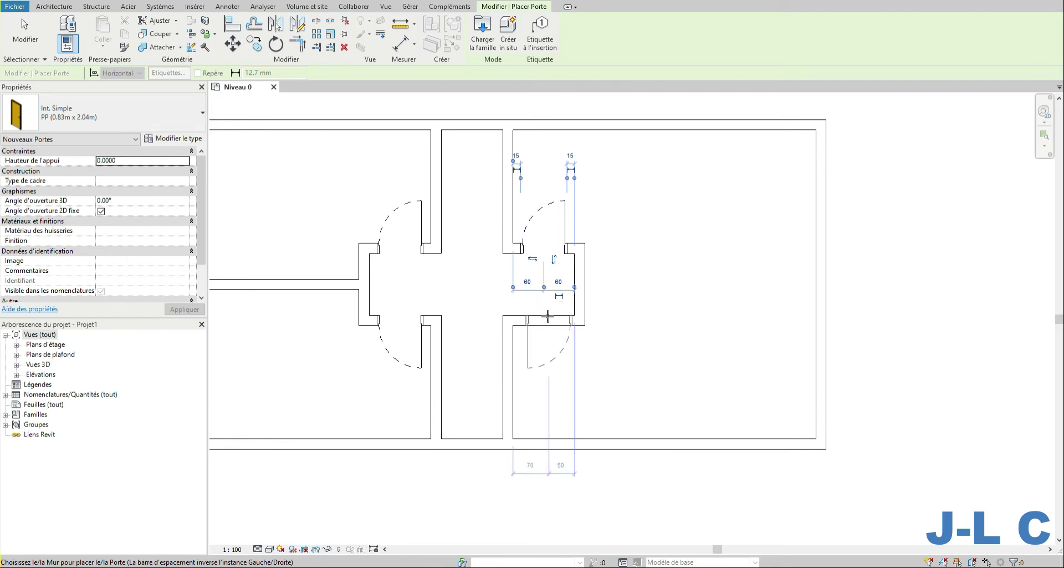
{"action": "left_click", "coordinate": [545, 306]}
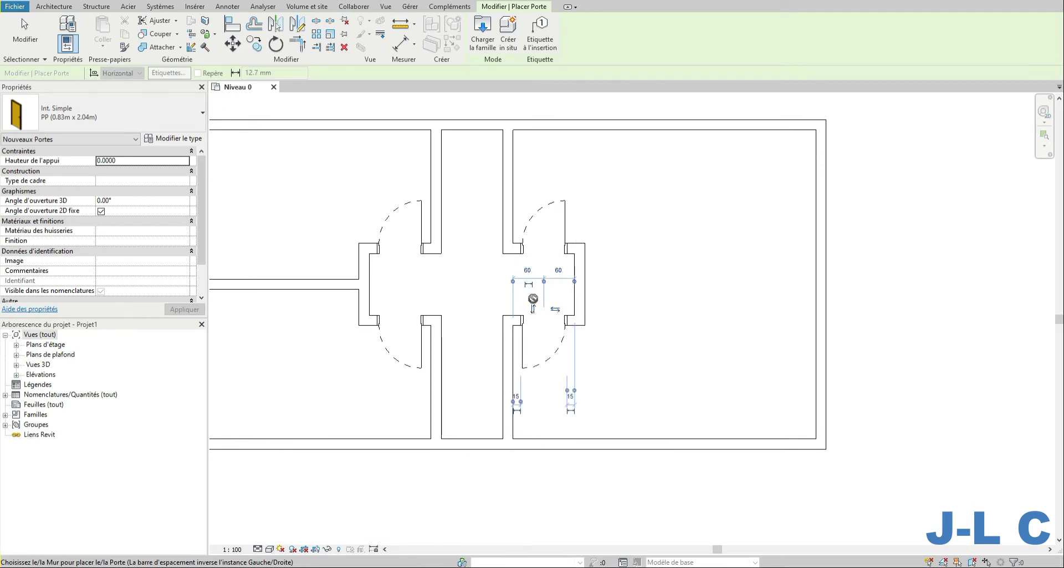
{"action": "scroll", "coordinate": [545, 305], "scroll_direction": "down", "scroll_amount": 2}
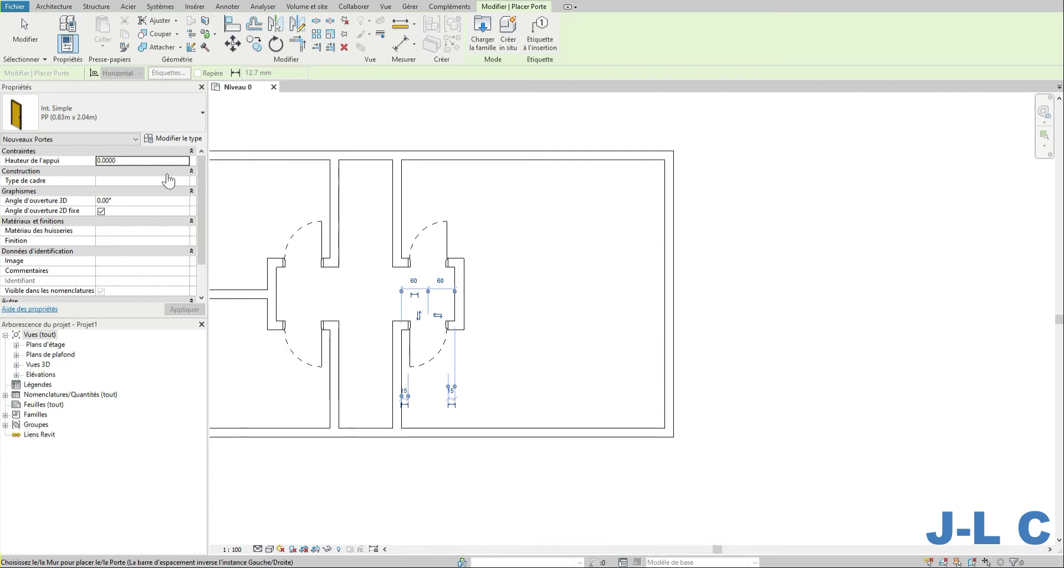
{"action": "left_click", "coordinate": [24, 30]}
Copy the left rooms' dividing wall to the right exterior wall and extend its left end to the right recess's vertical wall.
{"action": "left_click", "coordinate": [249, 293]}
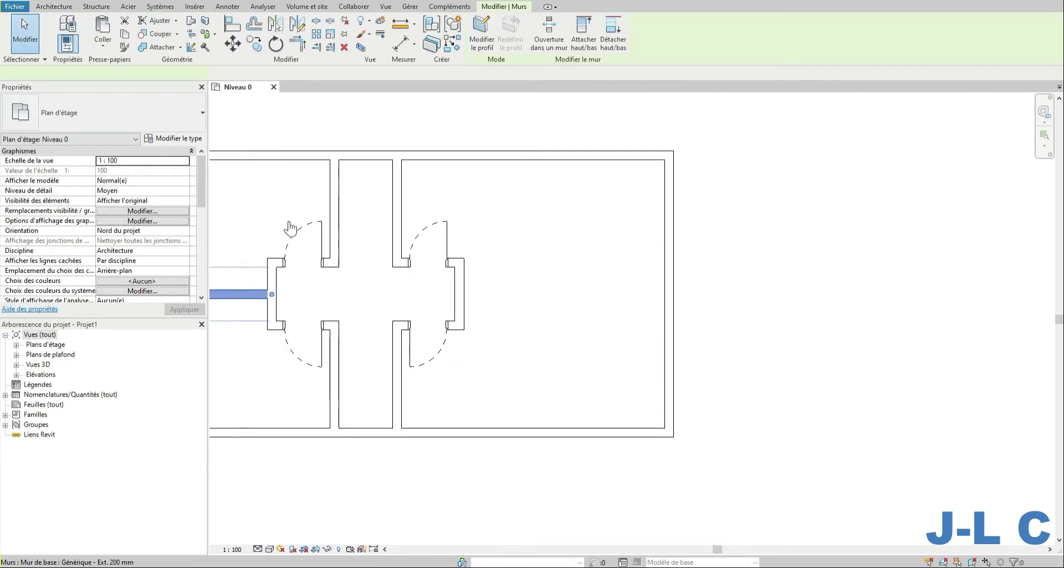
{"action": "left_click", "coordinate": [254, 43]}
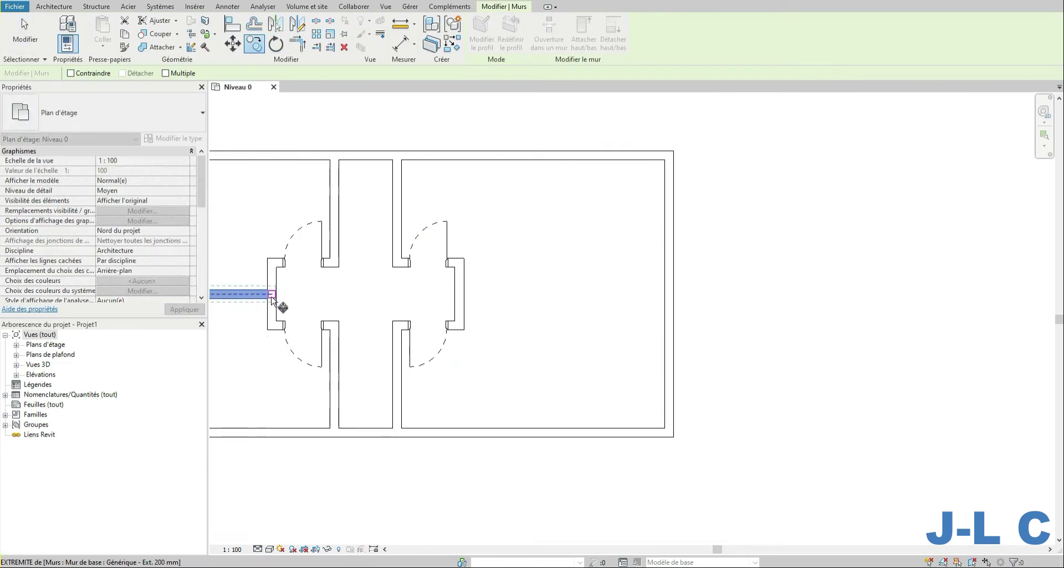
{"action": "left_click", "coordinate": [272, 295]}
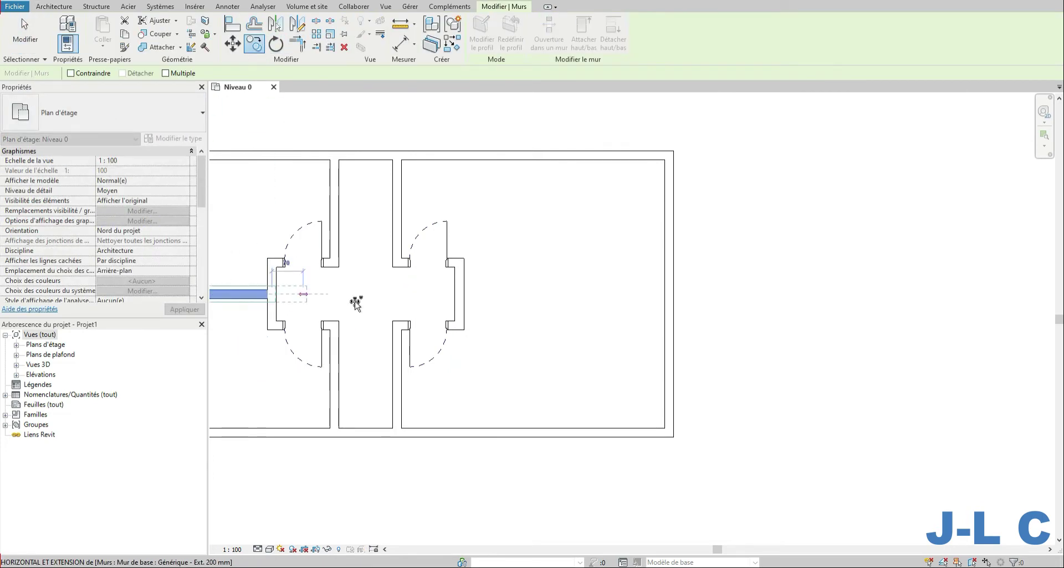
{"action": "left_click", "coordinate": [665, 295]}
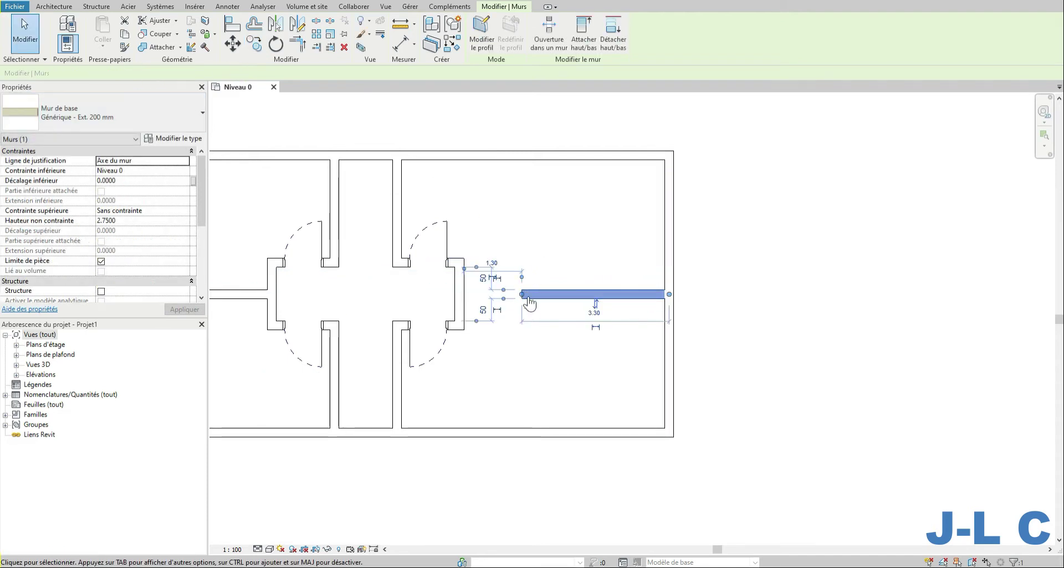
{"action": "left_click_drag", "start_coordinate": [522, 294], "coordinate": [463, 293]}
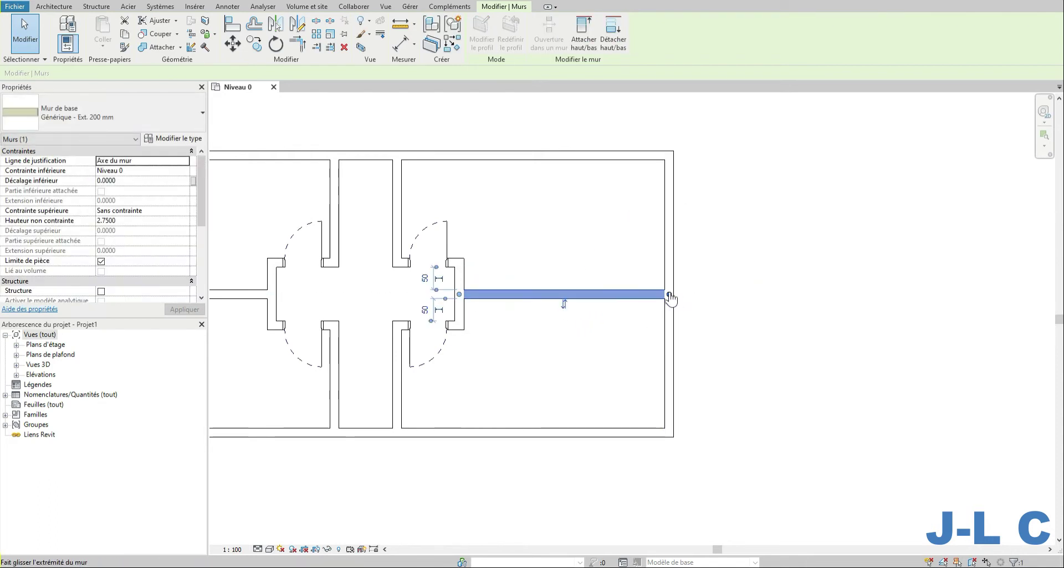
Shorten the copied wall's right end and set its clear distance to the right exterior wall to 3 m.
{"action": "left_click_drag", "start_coordinate": [670, 298], "coordinate": [539, 295]}
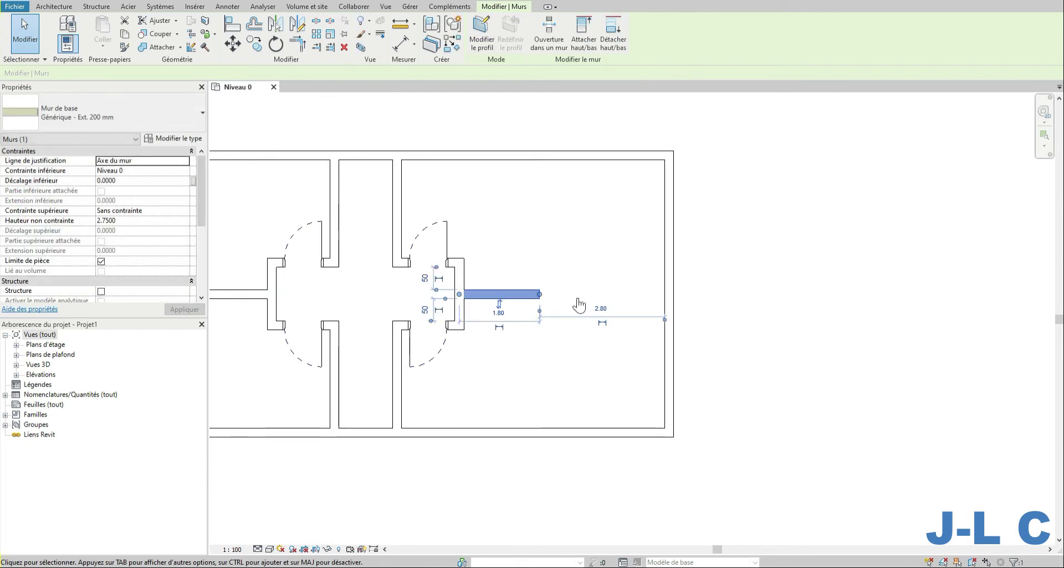
{"action": "left_click", "coordinate": [602, 309]}
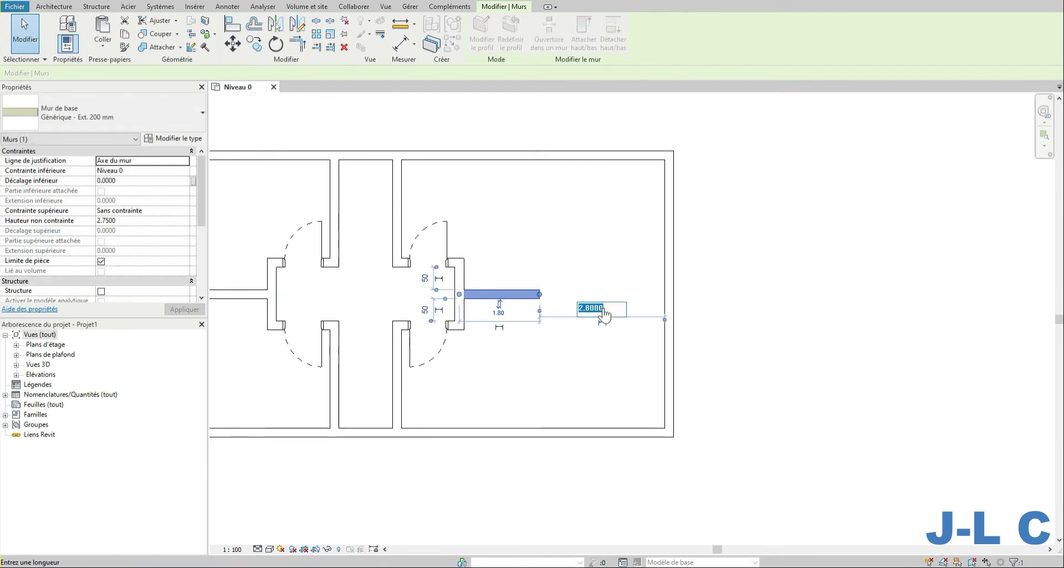
{"action": "type", "text": "3"}
{"action": "key", "text": "Return"}
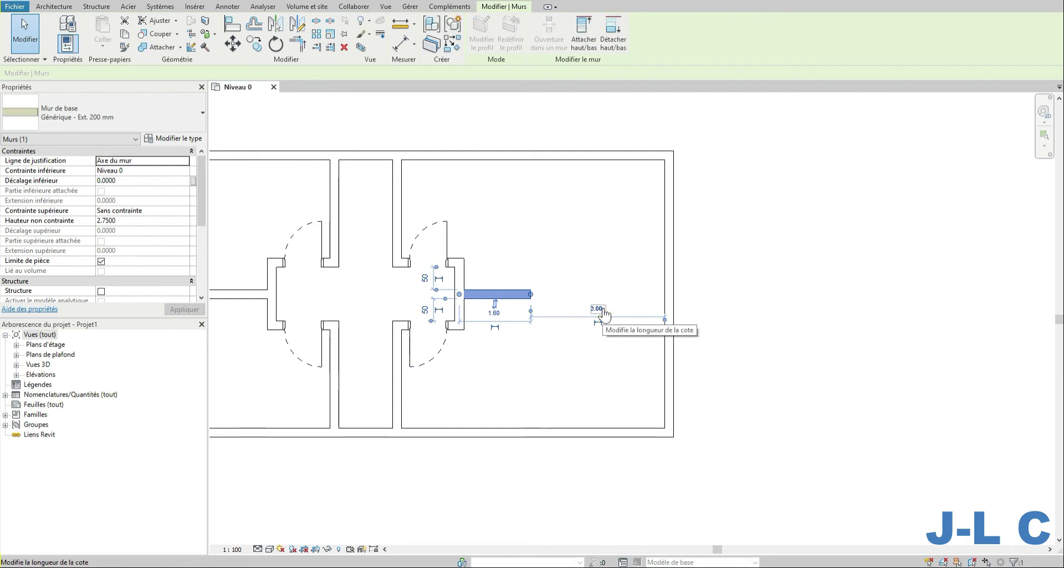
Set the short copied wall's clear distance to the right exterior wall to 4 m.
{"action": "left_click", "coordinate": [603, 312]}
{"action": "type", "text": "4"}
{"action": "key", "text": "Return"}
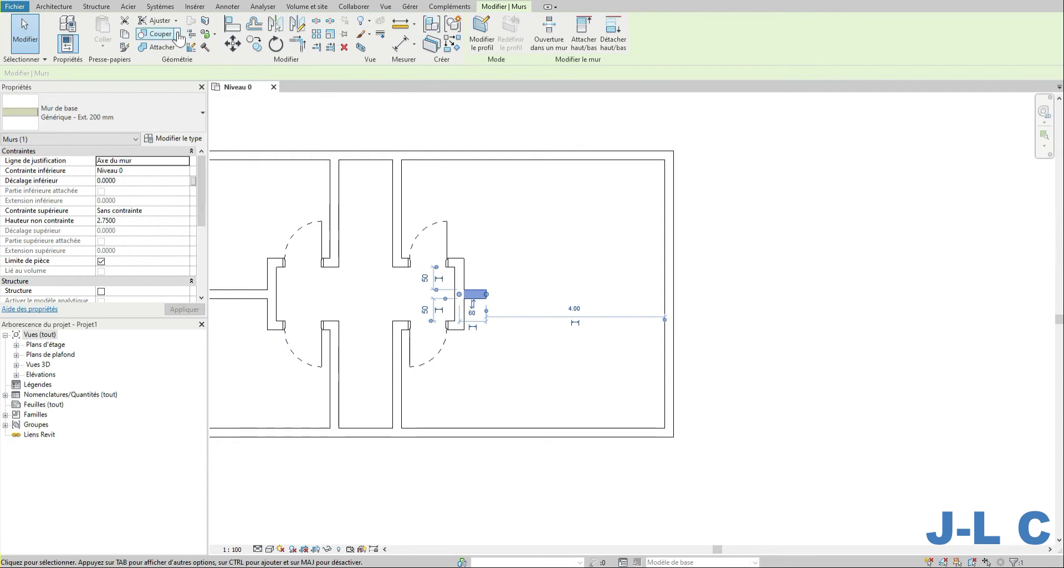
Draw a vertical 200 mm wall from the short wall's free end to the upper exterior wall and shift it to 3.10 m from the right exterior wall.
{"action": "left_click", "coordinate": [54, 7]}
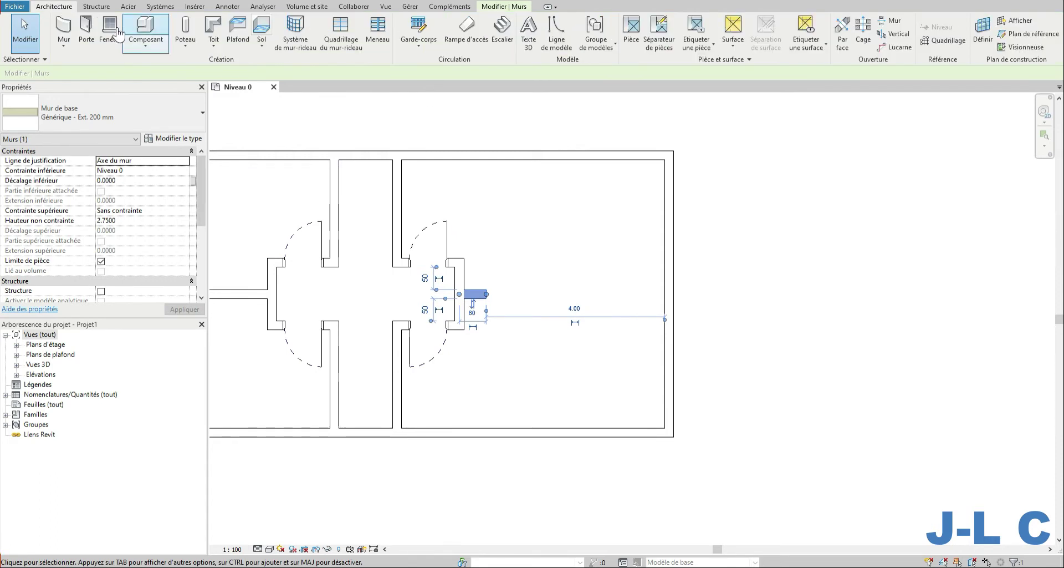
{"action": "left_click", "coordinate": [59, 33]}
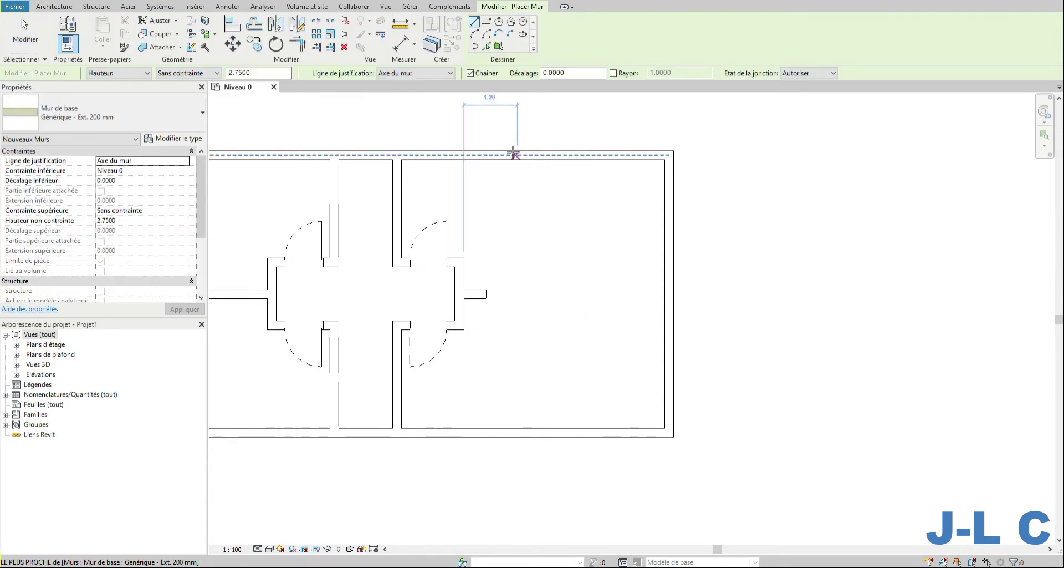
{"action": "left_click", "coordinate": [484, 294]}
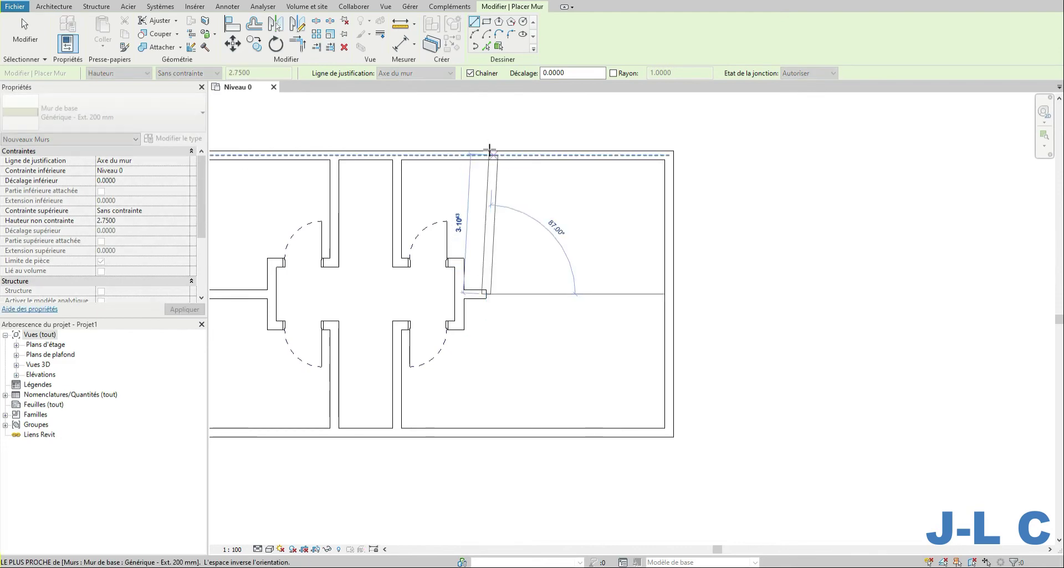
{"action": "left_click", "coordinate": [485, 155]}
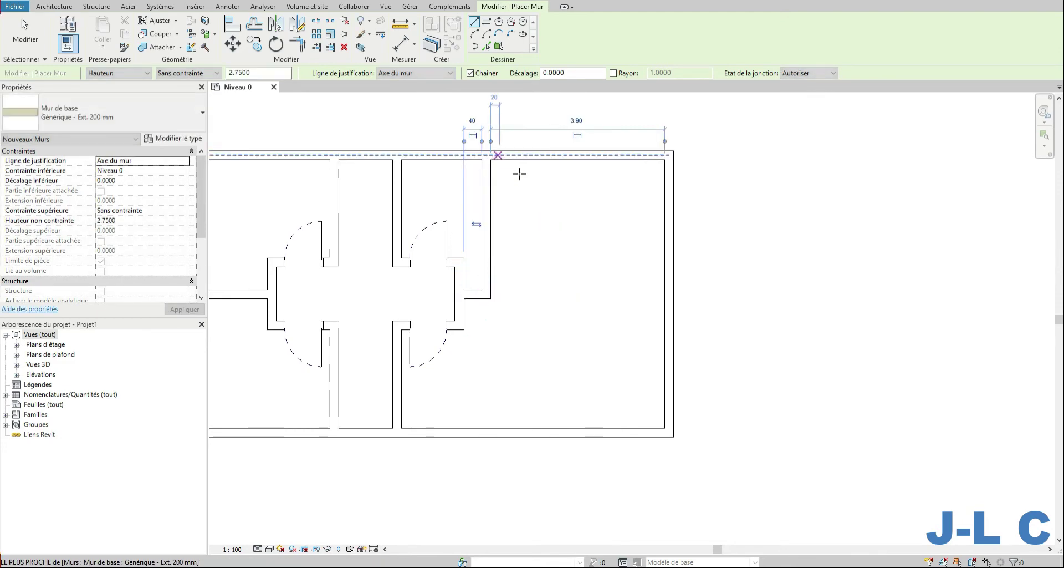
{"action": "key", "text": "Escape"}
{"action": "key", "text": "Escape"}
{"action": "left_click", "coordinate": [487, 226]}
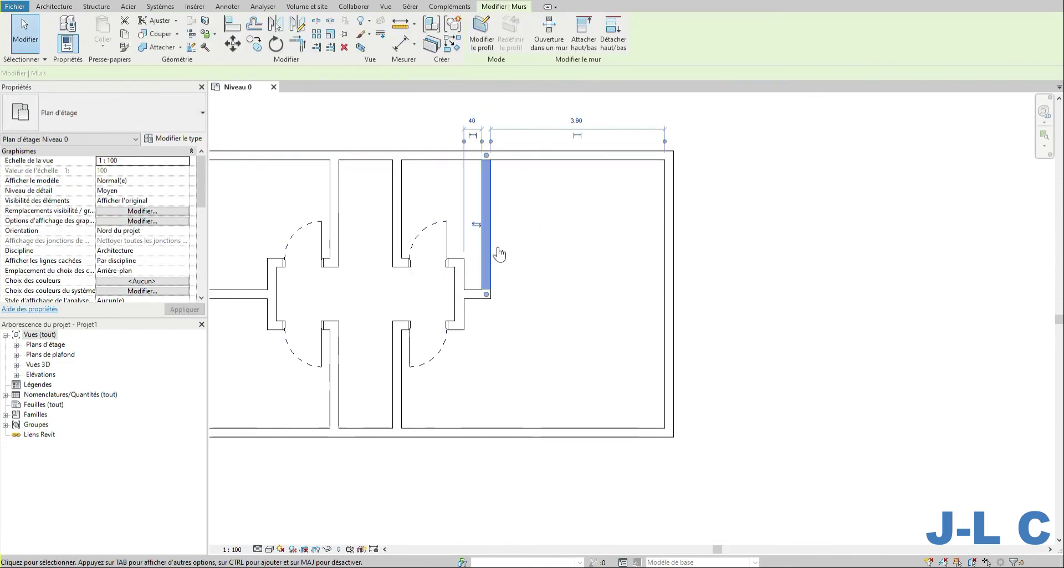
{"action": "left_click_drag", "start_coordinate": [524, 247], "coordinate": [526, 247]}
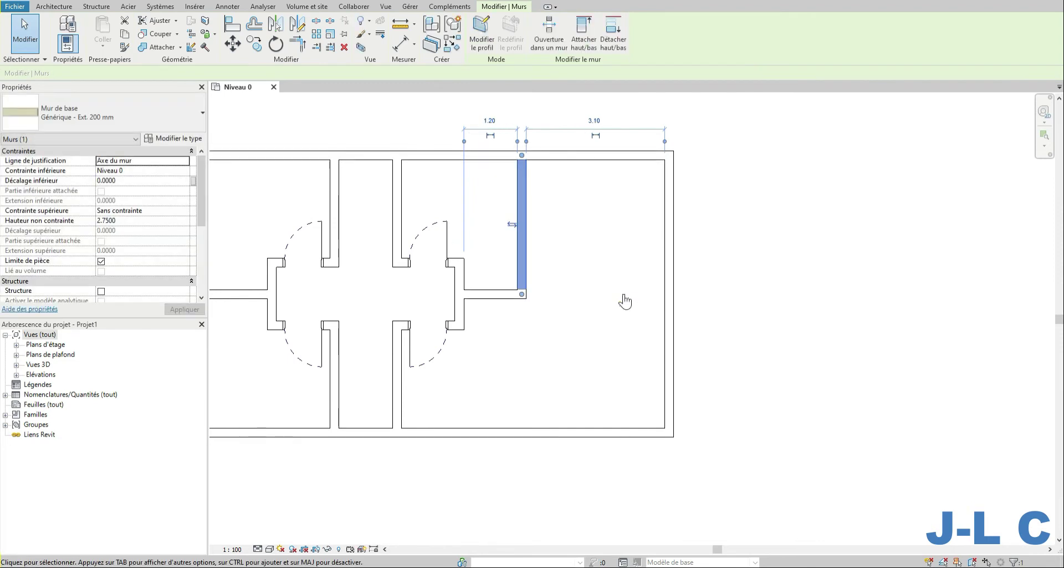
Try to copy the right recess's lower door, unconstrained, onto the exterior wall at the corridor's lower end.
{"action": "scroll", "coordinate": [582, 309], "scroll_direction": "down", "scroll_amount": 3}
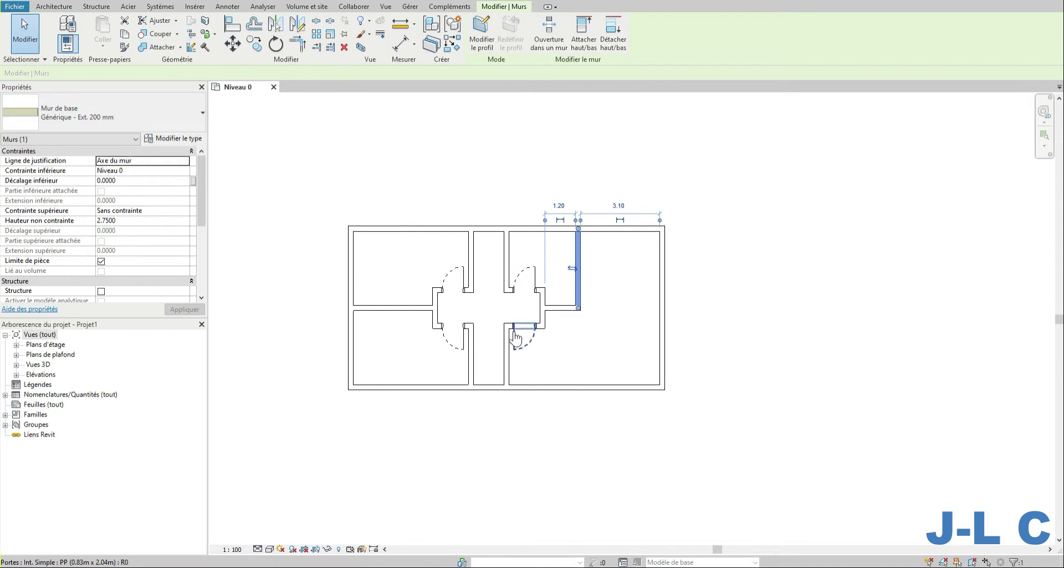
{"action": "left_click", "coordinate": [532, 335]}
{"action": "left_click", "coordinate": [254, 43]}
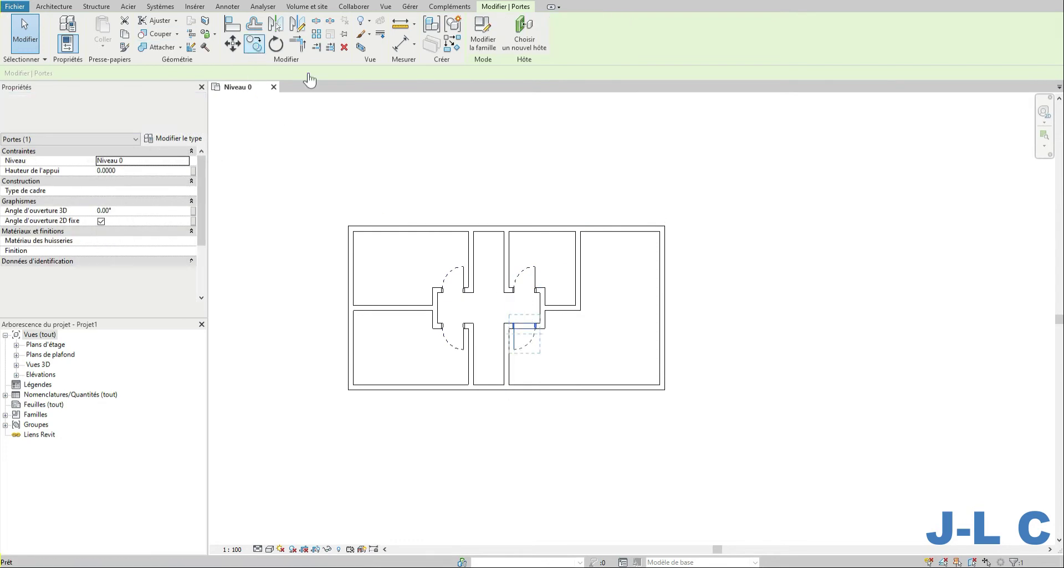
{"action": "left_click", "coordinate": [529, 327]}
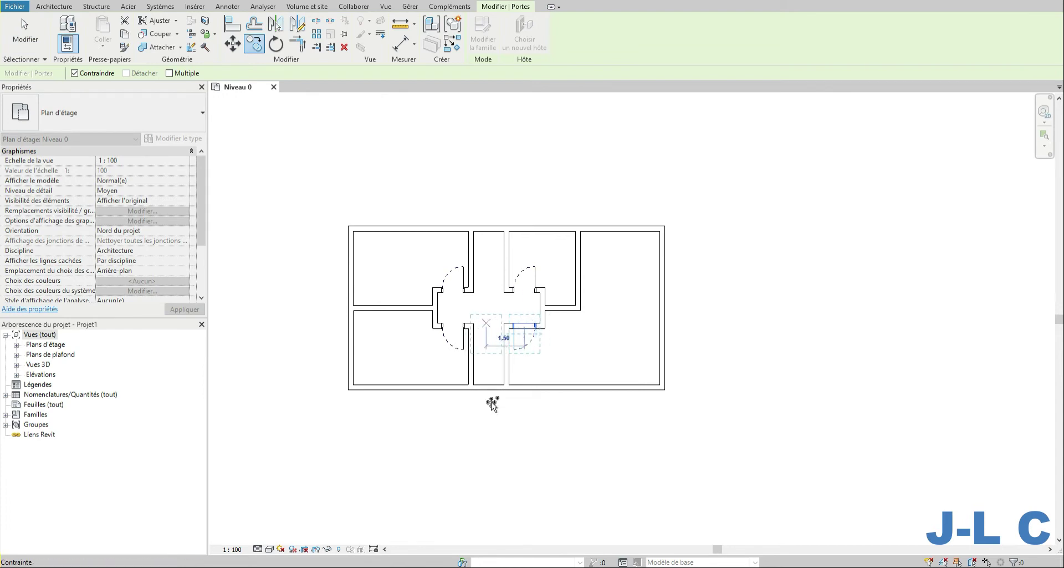
{"action": "left_click", "coordinate": [90, 78]}
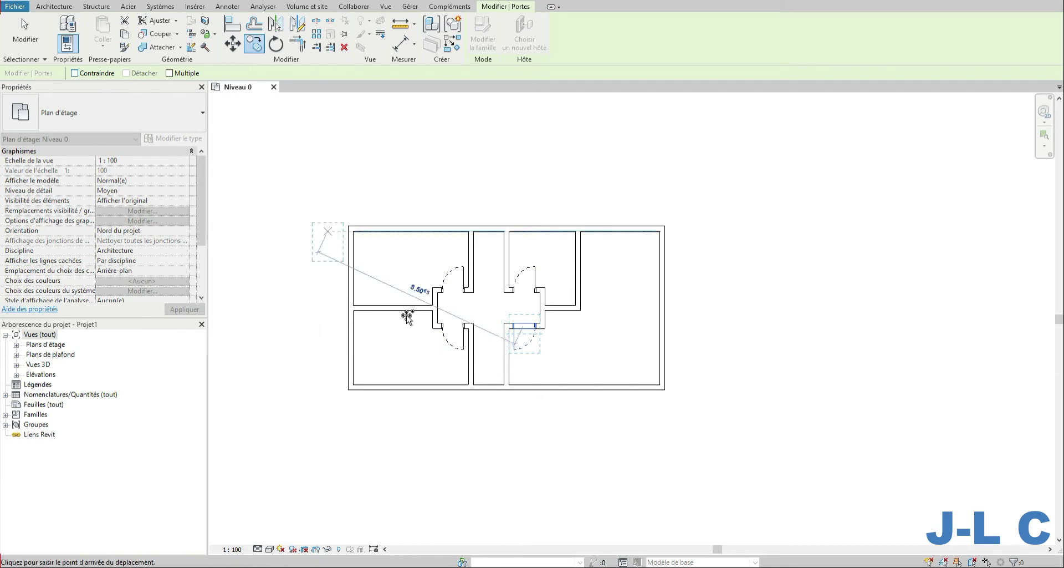
{"action": "left_click", "coordinate": [488, 389]}
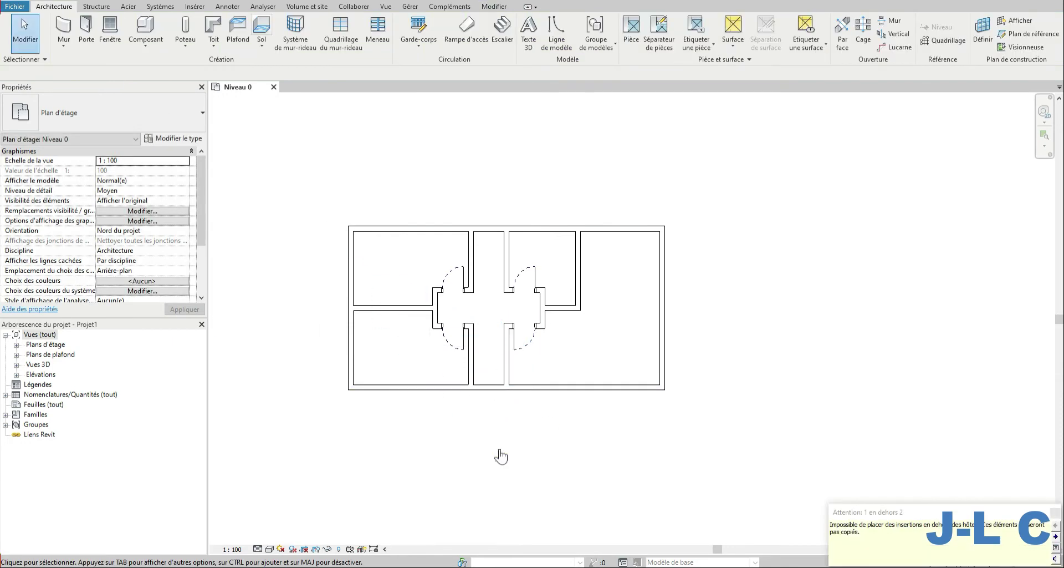
{"action": "left_click", "coordinate": [1054, 513]}
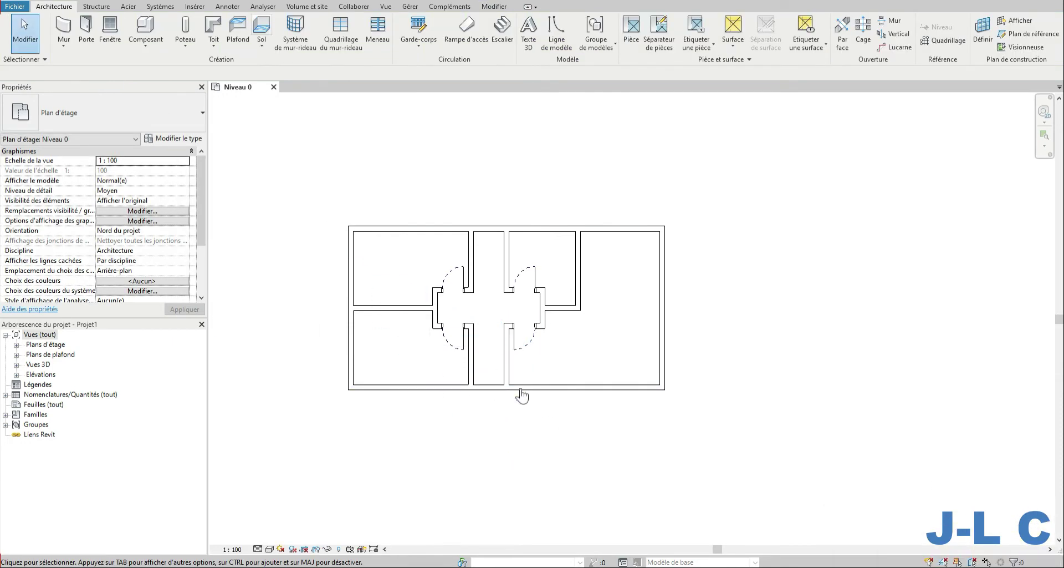
Place an Int. Simple PP (0.83m x 2.04m) door in the lower exterior wall, centred on the corridor and opening inward.
{"action": "left_click", "coordinate": [86, 31]}
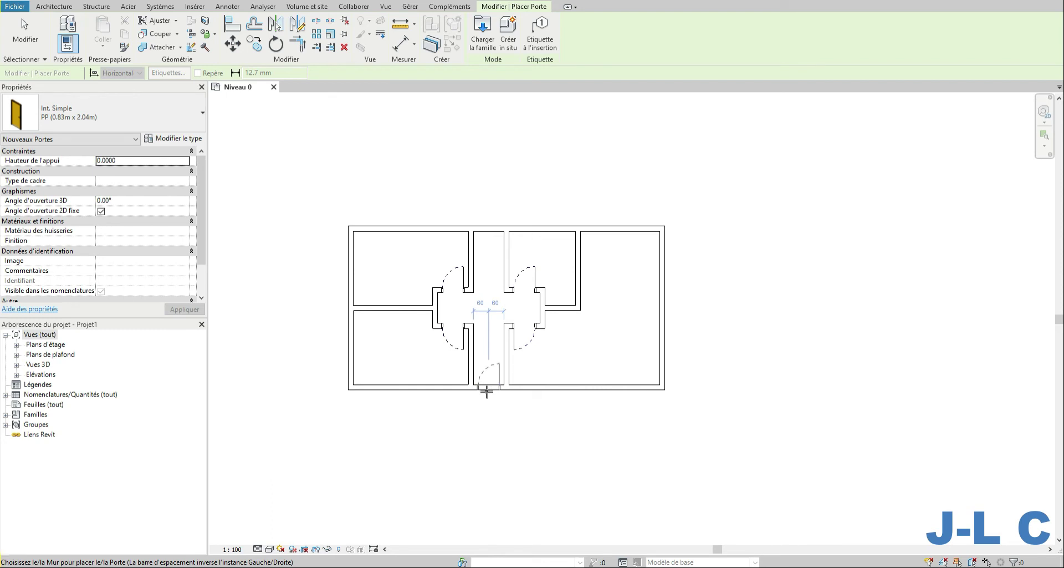
{"action": "left_click", "coordinate": [486, 391]}
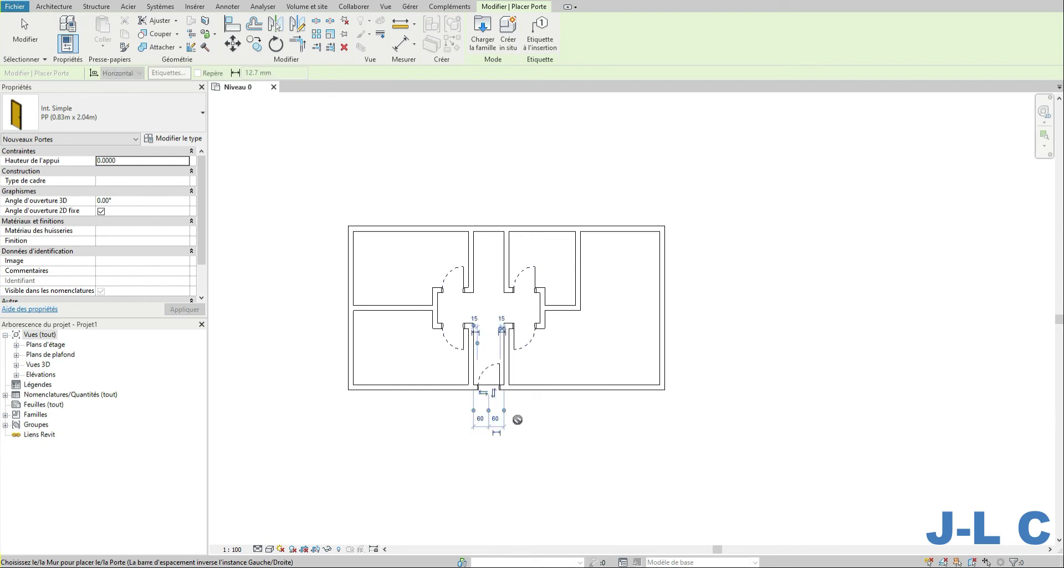
{"action": "scroll", "coordinate": [517, 419], "scroll_direction": "up", "scroll_amount": 1}
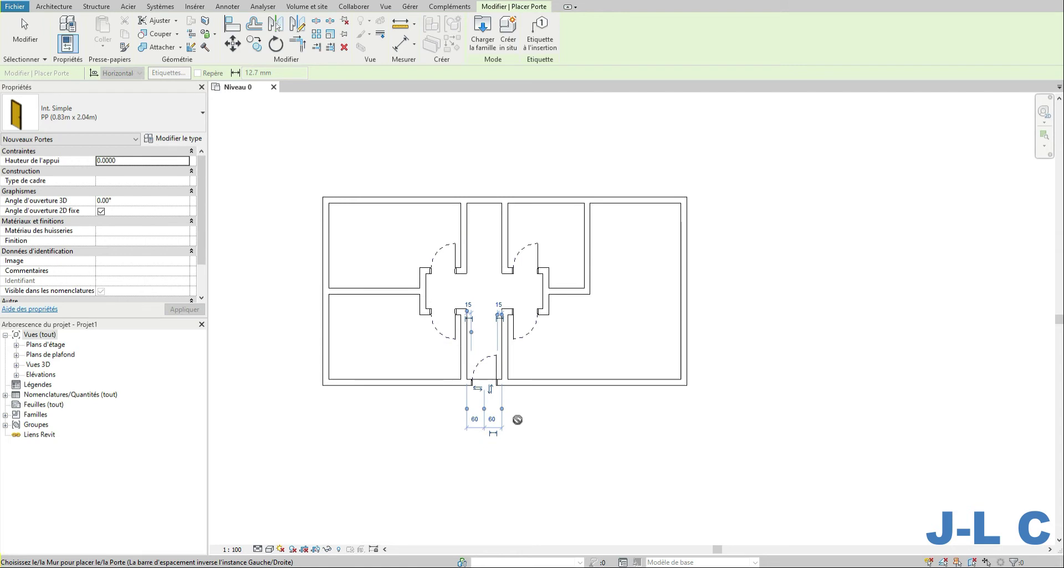
{"action": "scroll", "coordinate": [517, 419], "scroll_direction": "up", "scroll_amount": 2}
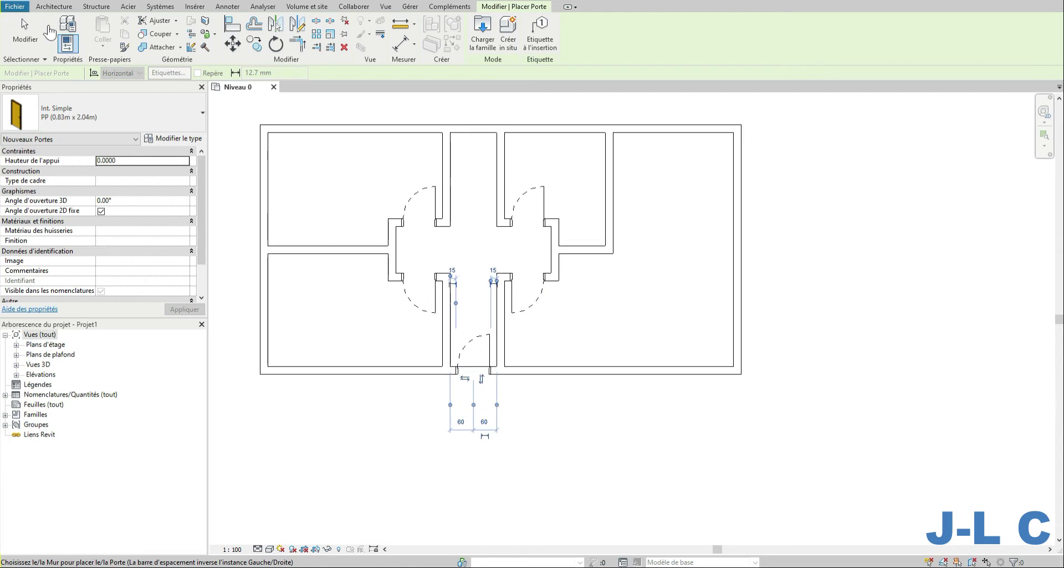
{"action": "left_click", "coordinate": [24, 32]}
Delete the corridor's upper-right wall and extend the right recess's upper wall left to the left recess's upper wall, closing off the corridor.
{"action": "left_click", "coordinate": [505, 190]}
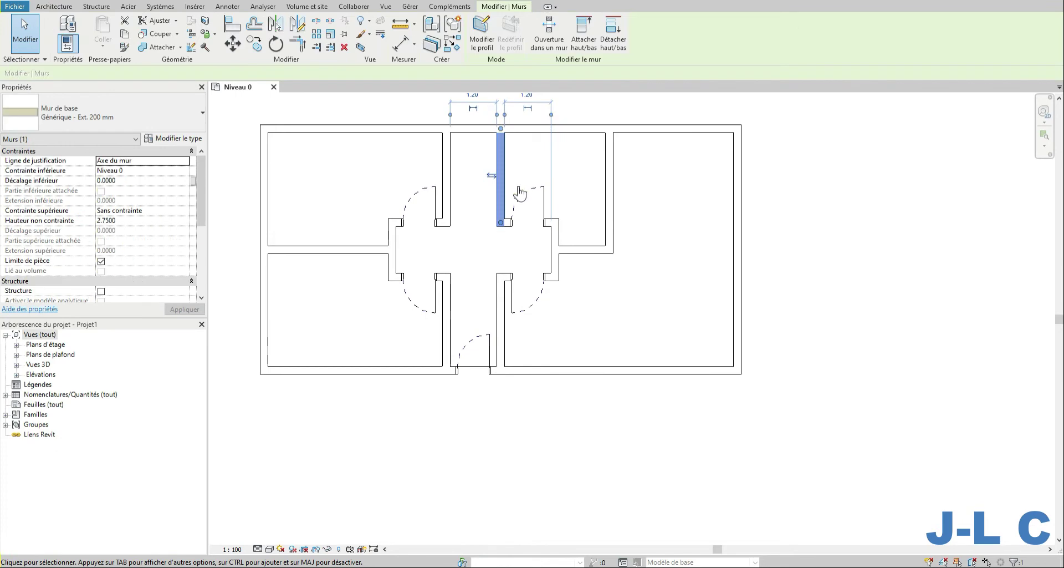
{"action": "key", "text": "Delete"}
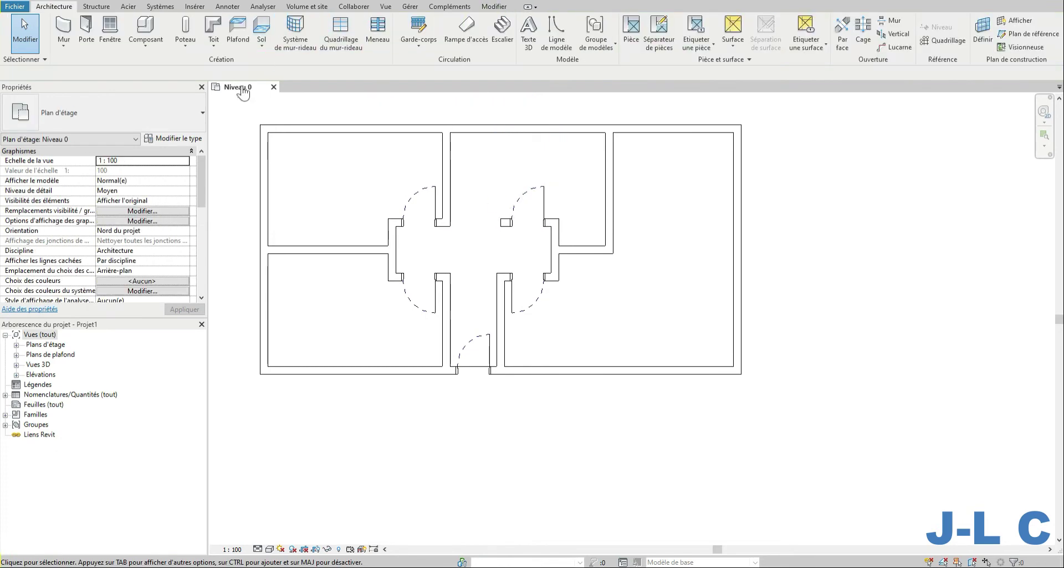
{"action": "left_click", "coordinate": [501, 224]}
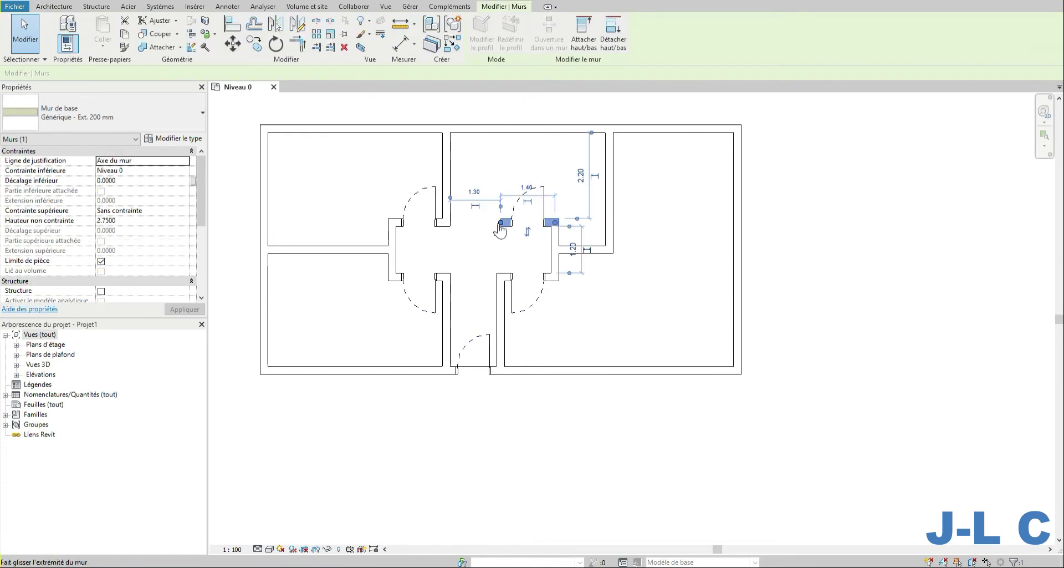
{"action": "left_click_drag", "start_coordinate": [501, 223], "coordinate": [435, 222]}
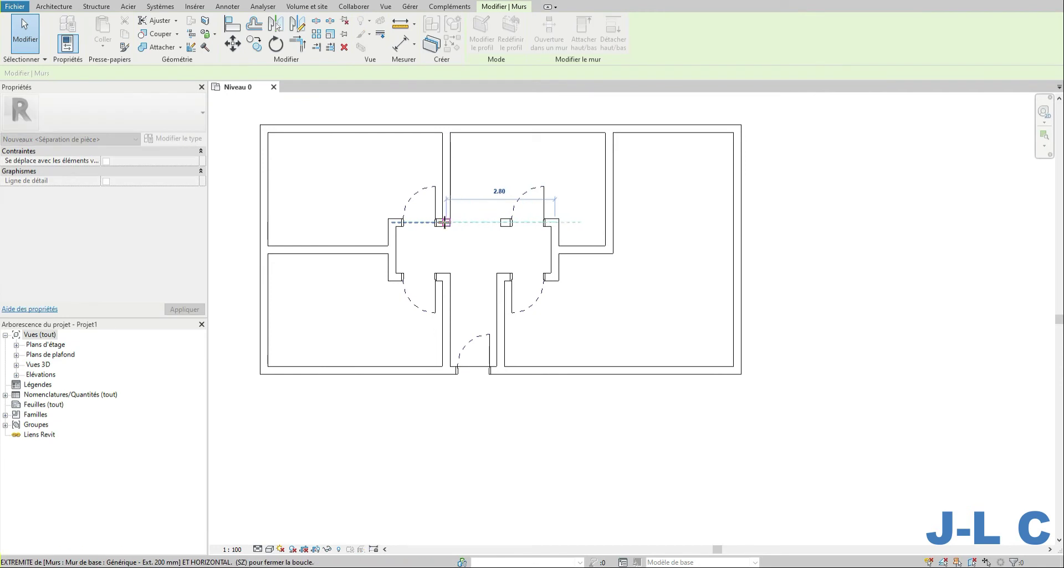
{"action": "left_click", "coordinate": [504, 187]}
{"action": "scroll", "coordinate": [507, 287], "scroll_direction": "down", "scroll_amount": 2}
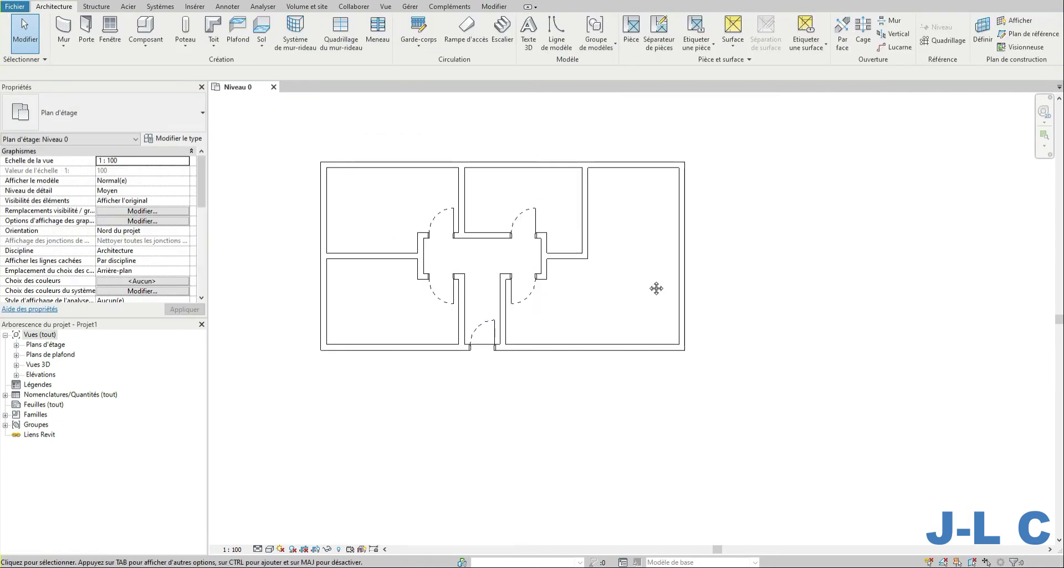
{"action": "middle_click_drag", "start_coordinate": [655, 287], "coordinate": [646, 339]}
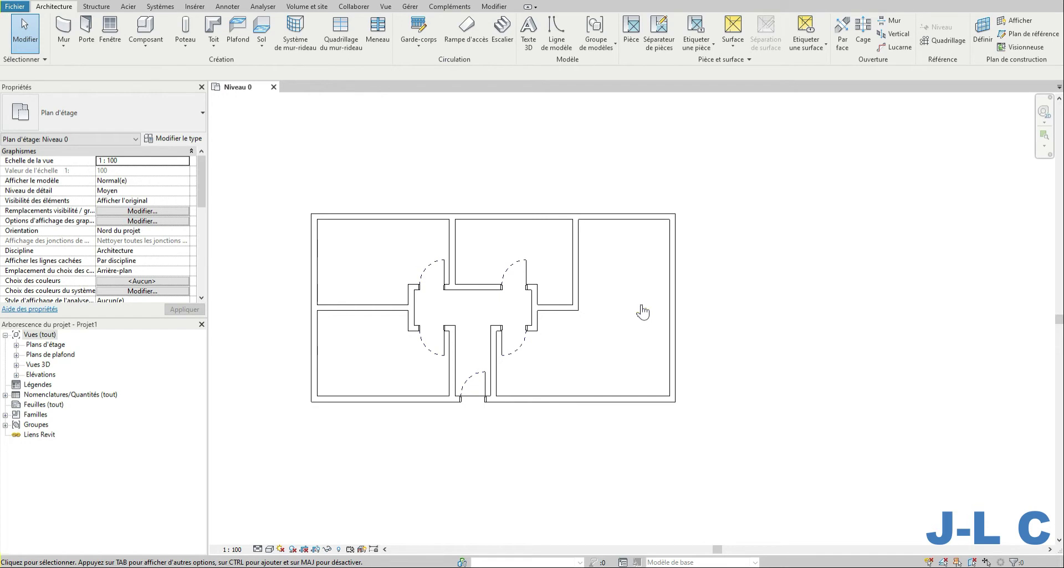
Load the window family PF 2 Vantaux droits - Volets et petits bois from the library's Fenêtres / Avec volets folder.
{"action": "left_click", "coordinate": [104, 35]}
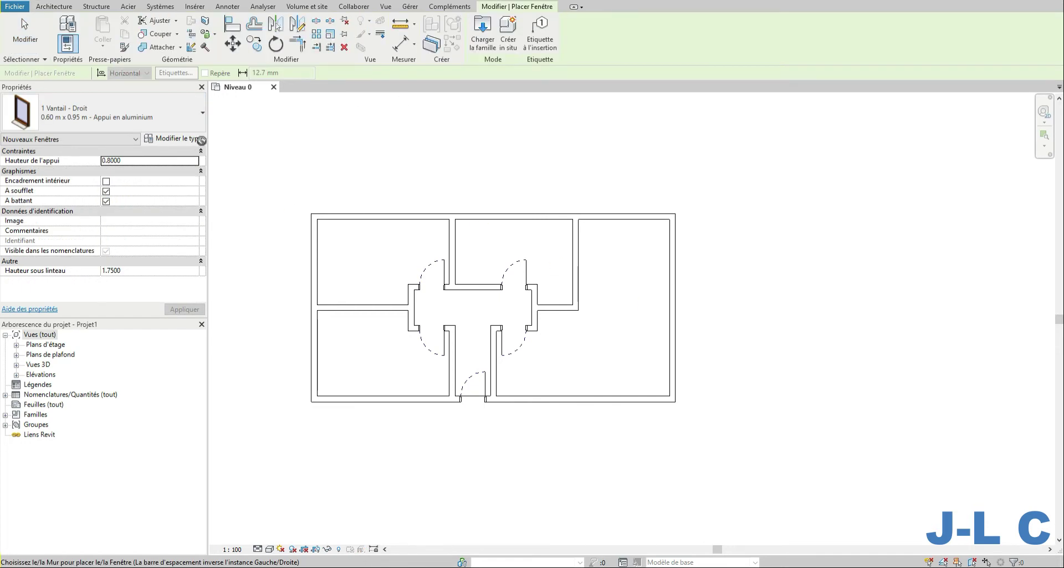
{"action": "left_click", "coordinate": [139, 127]}
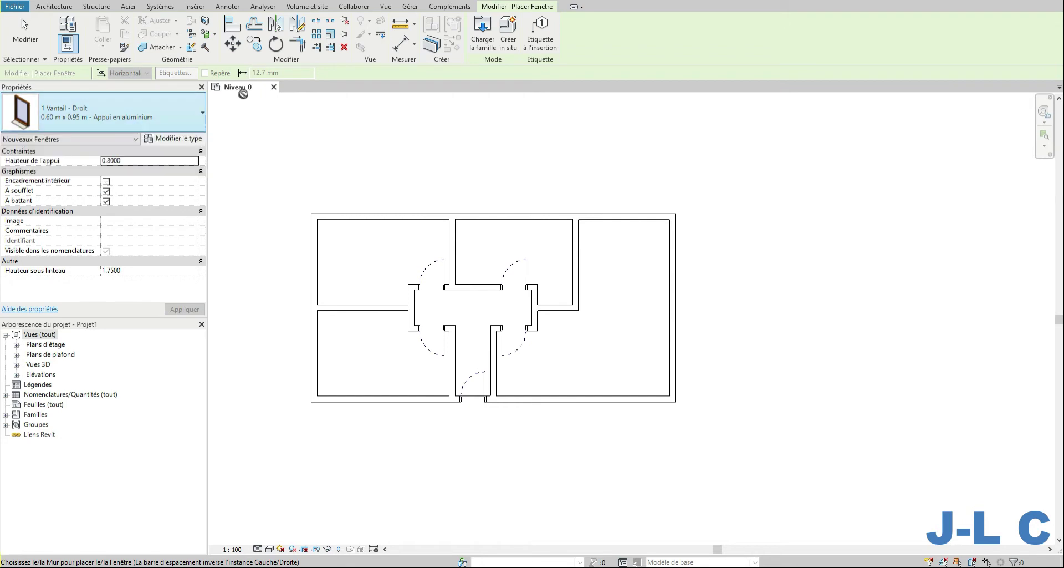
{"action": "left_click", "coordinate": [483, 32]}
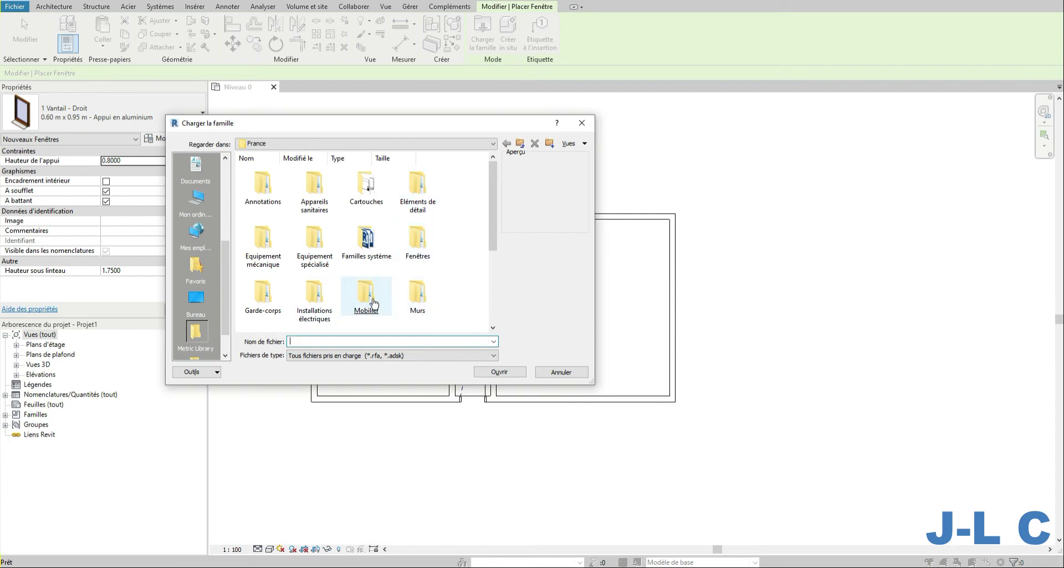
{"action": "double_click", "coordinate": [417, 239]}
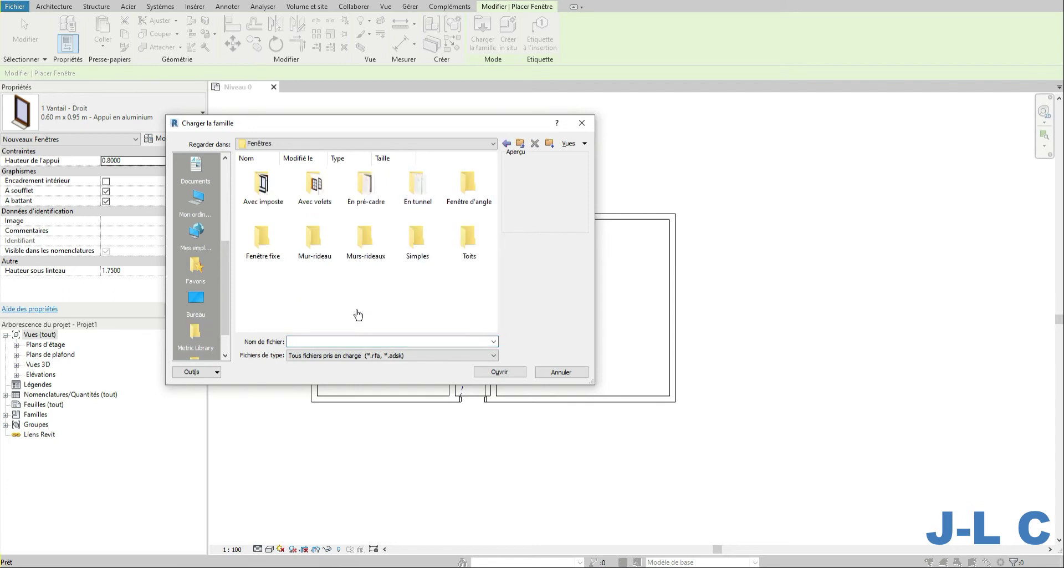
{"action": "double_click", "coordinate": [324, 208]}
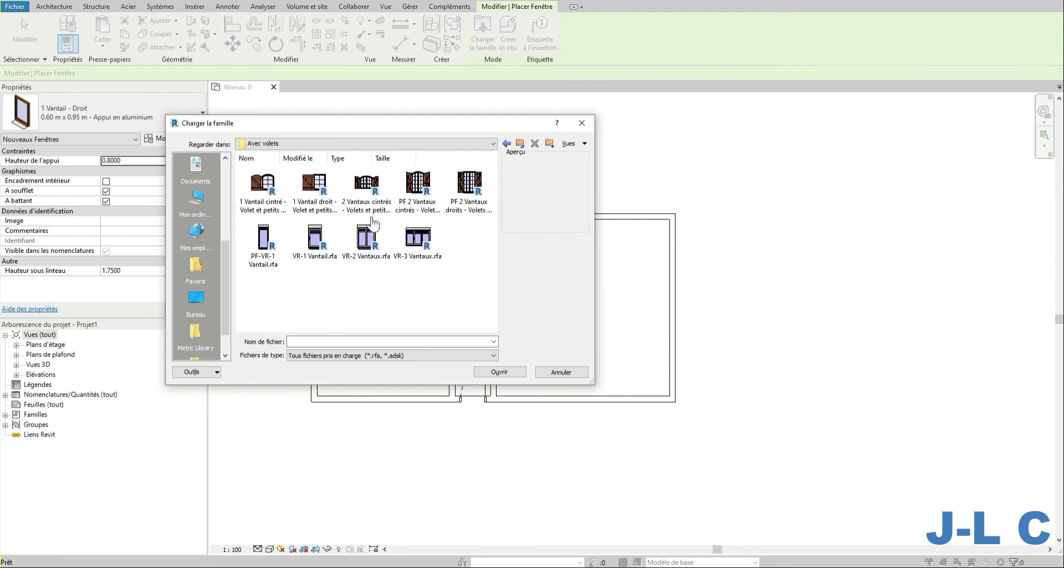
{"action": "left_click", "coordinate": [469, 188]}
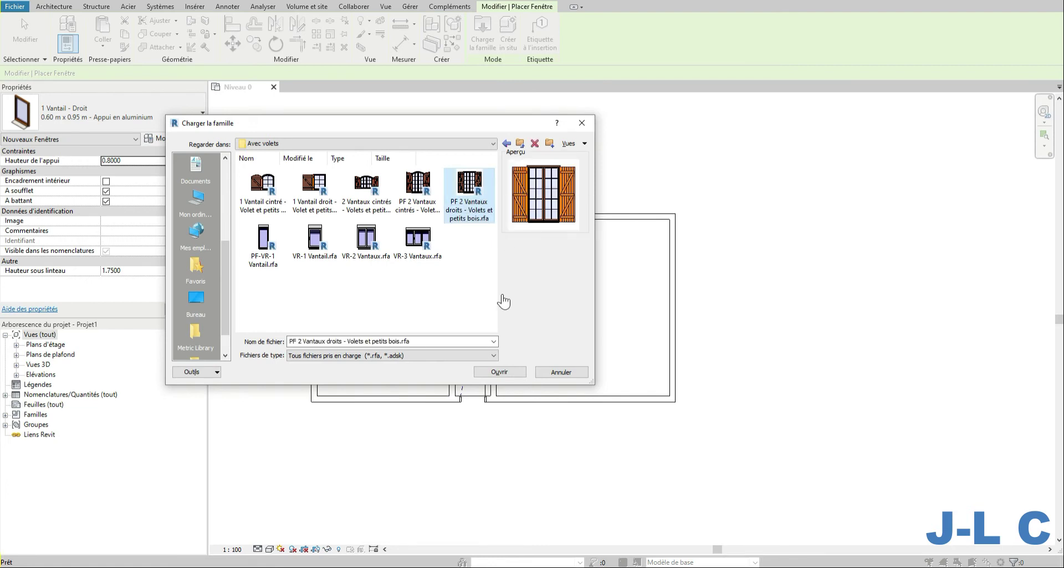
{"action": "key", "text": "Return"}
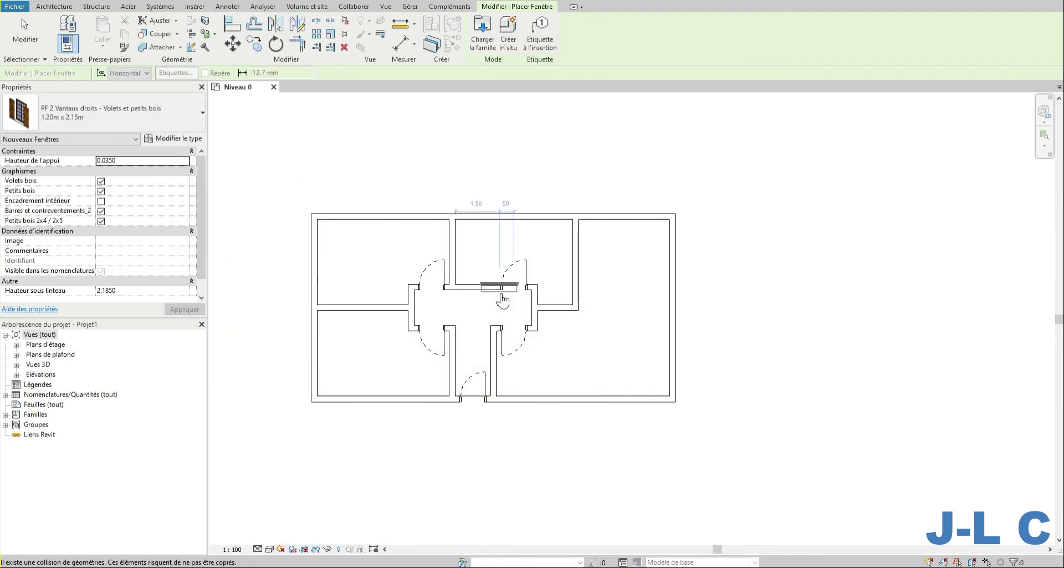
Place two 1.20m x 2.15m windows in the right exterior wall, centred 1.60 m from the upper wall and 1.70 m from the lower wall.
{"action": "left_click", "coordinate": [672, 267]}
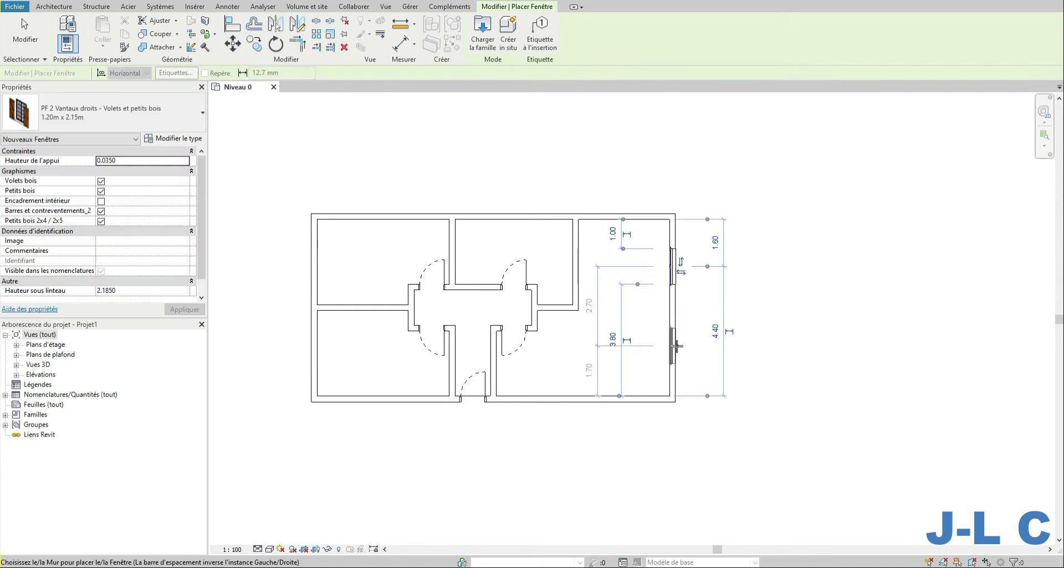
{"action": "left_click", "coordinate": [677, 346]}
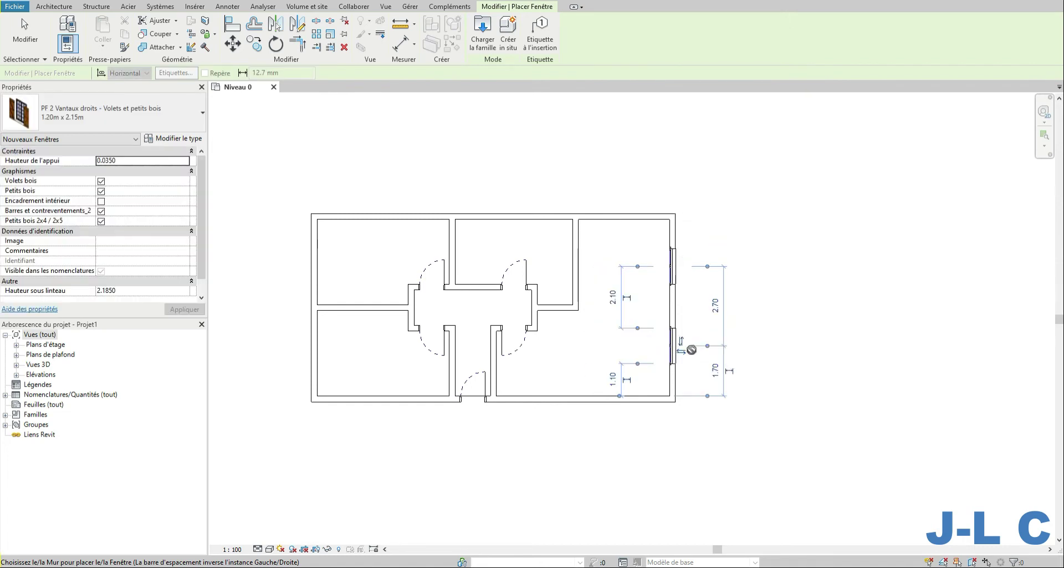
Place two more windows in the right room's lower exterior wall, centred 1.70 m from the right exterior wall and 1.70 m from the corridor wall.
{"action": "scroll", "coordinate": [680, 390], "scroll_direction": "up", "scroll_amount": 5}
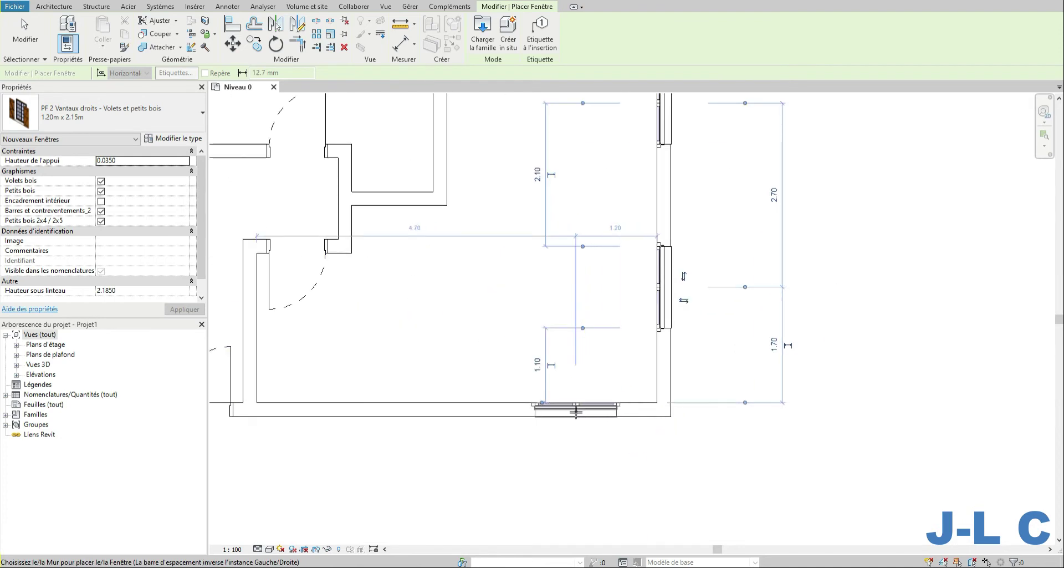
{"action": "left_click", "coordinate": [542, 409]}
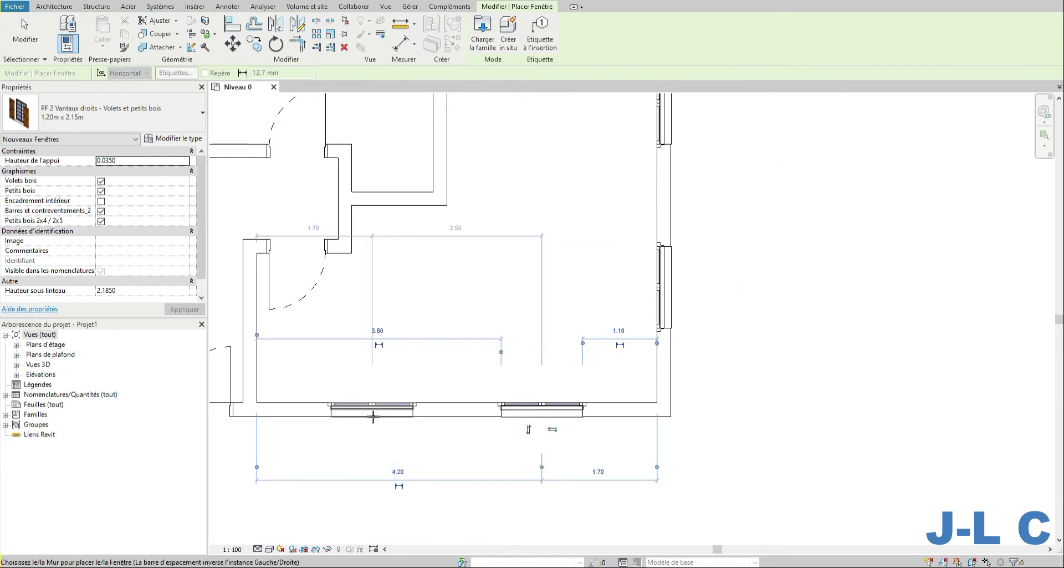
{"action": "left_click", "coordinate": [373, 417]}
{"action": "scroll", "coordinate": [373, 417], "scroll_direction": "down", "scroll_amount": 3}
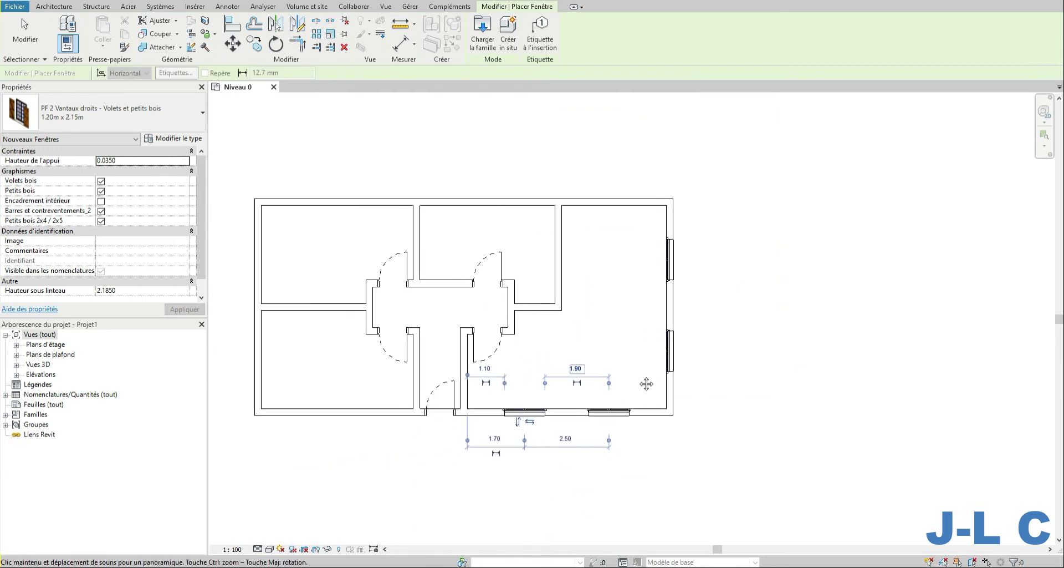
Place 1.20m x 2.15m windows in the upper exterior wall: one 1.62 m from the right room's partition, one centred in the middle room.
{"action": "scroll", "coordinate": [611, 201], "scroll_direction": "up", "scroll_amount": 2}
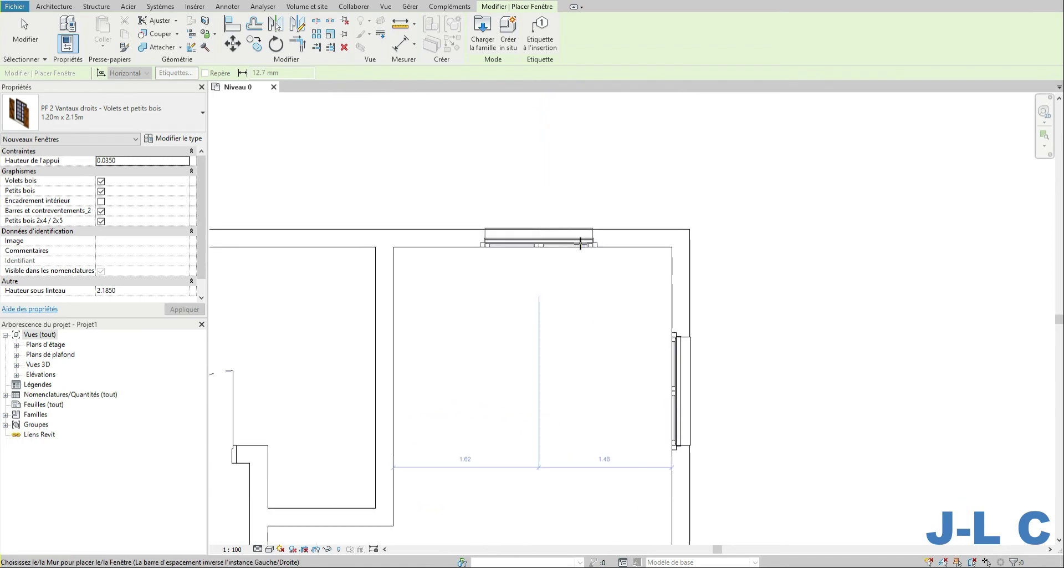
{"action": "left_click", "coordinate": [581, 244]}
{"action": "scroll", "coordinate": [681, 340], "scroll_direction": "down", "scroll_amount": 3}
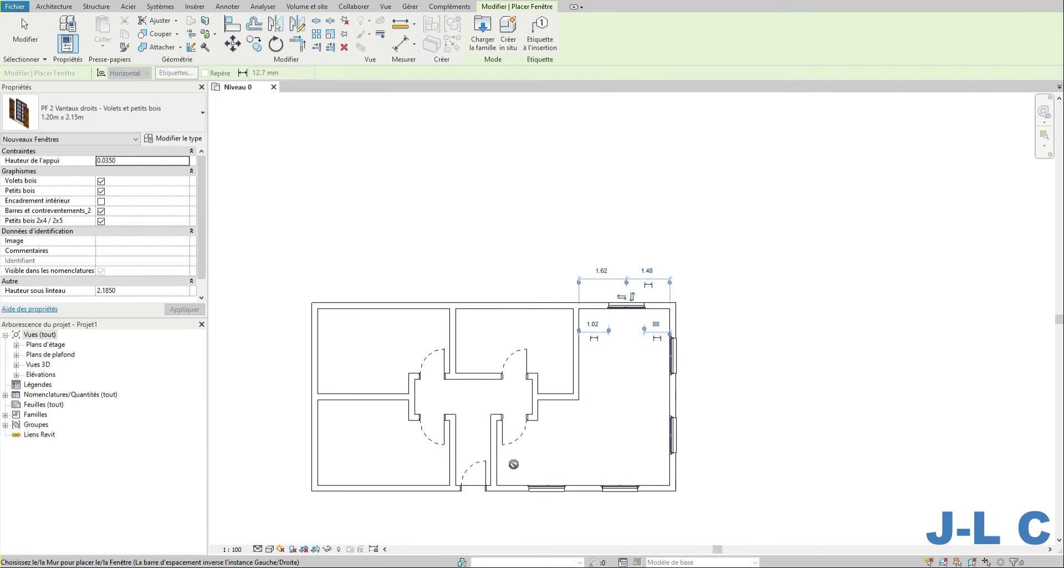
{"action": "scroll", "coordinate": [516, 463], "scroll_direction": "up", "scroll_amount": 2}
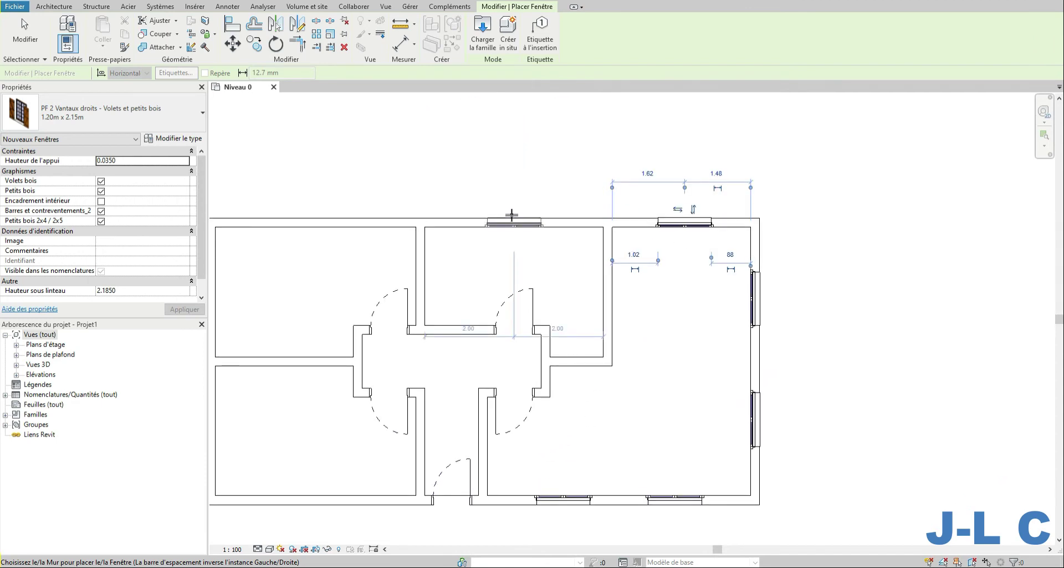
{"action": "left_click", "coordinate": [512, 216]}
{"action": "scroll", "coordinate": [760, 277], "scroll_direction": "down", "scroll_amount": 3}
Place a window in the outer horizontal wall of each left room, centred 2.25 m from the side walls, and end window placement.
{"action": "scroll", "coordinate": [617, 224], "scroll_direction": "up", "scroll_amount": 2}
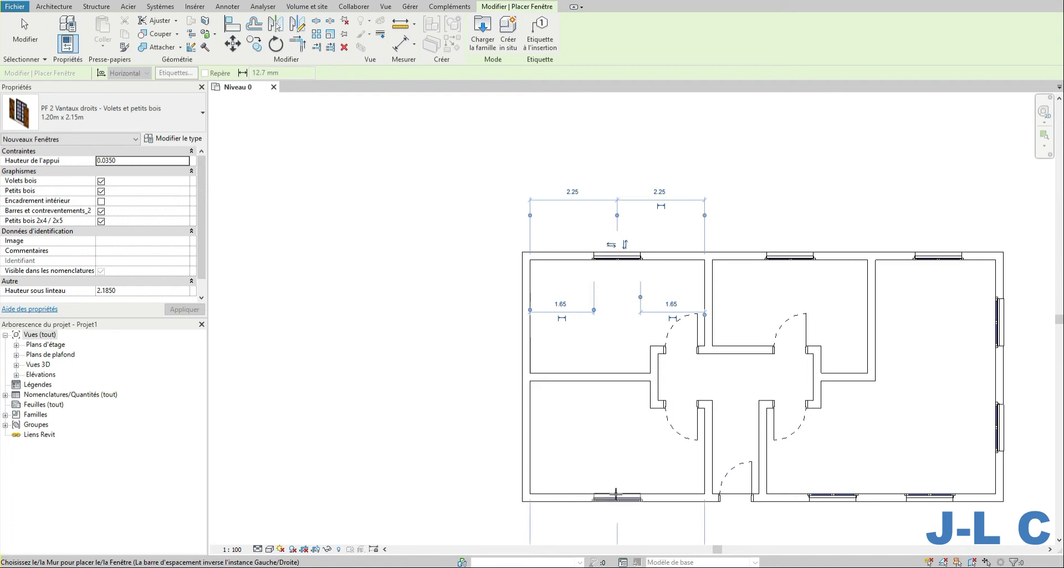
{"action": "left_click", "coordinate": [616, 501]}
{"action": "scroll", "coordinate": [416, 327], "scroll_direction": "down", "scroll_amount": 2}
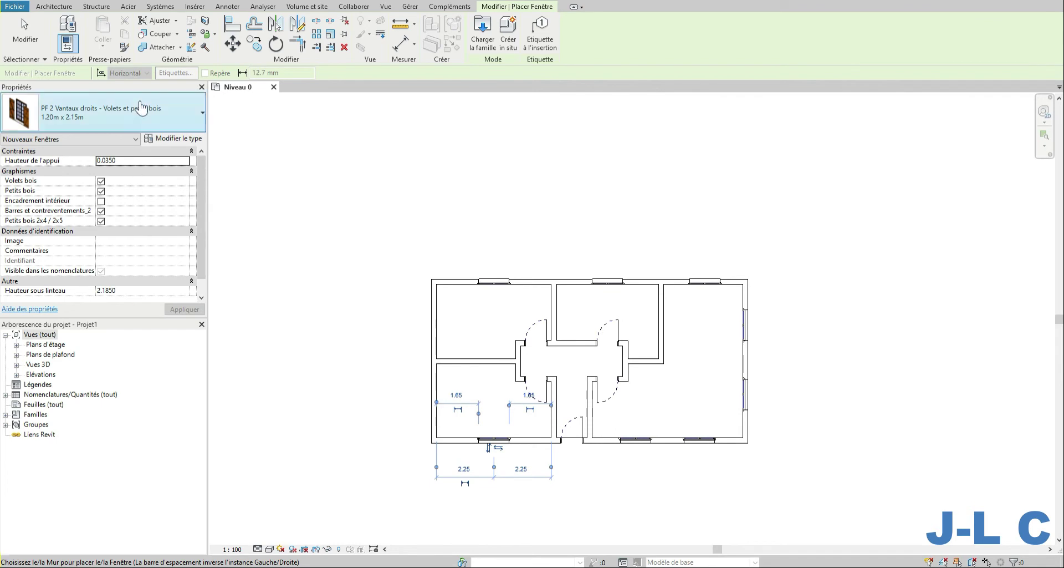
{"action": "left_click", "coordinate": [25, 30]}
Create rooms automatically in all enclosed spaces of the Niveau 0 plan.
{"action": "middle_click_drag", "start_coordinate": [720, 295], "coordinate": [681, 285]}
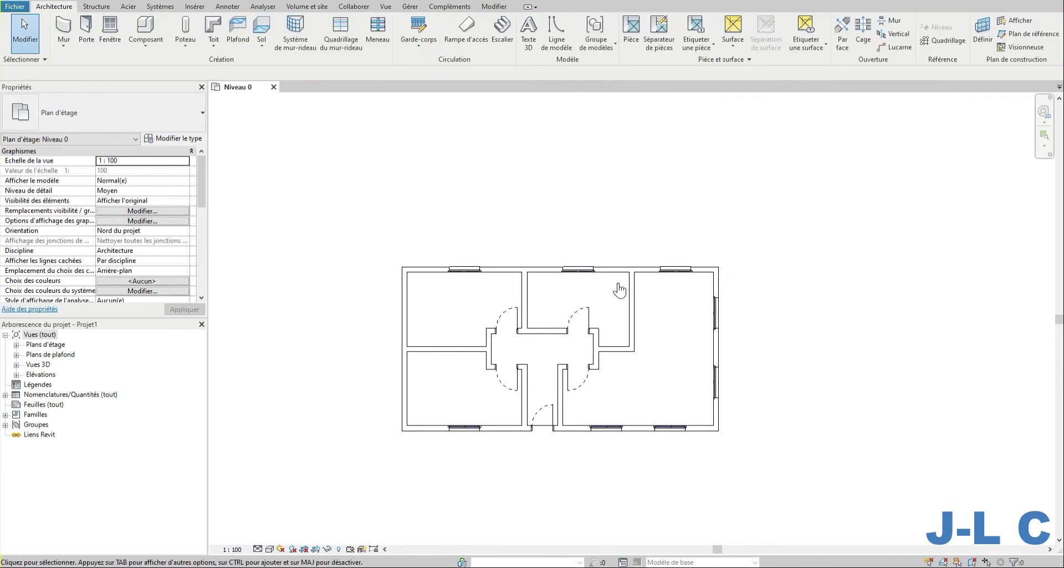
{"action": "scroll", "coordinate": [659, 367], "scroll_direction": "up", "scroll_amount": 2}
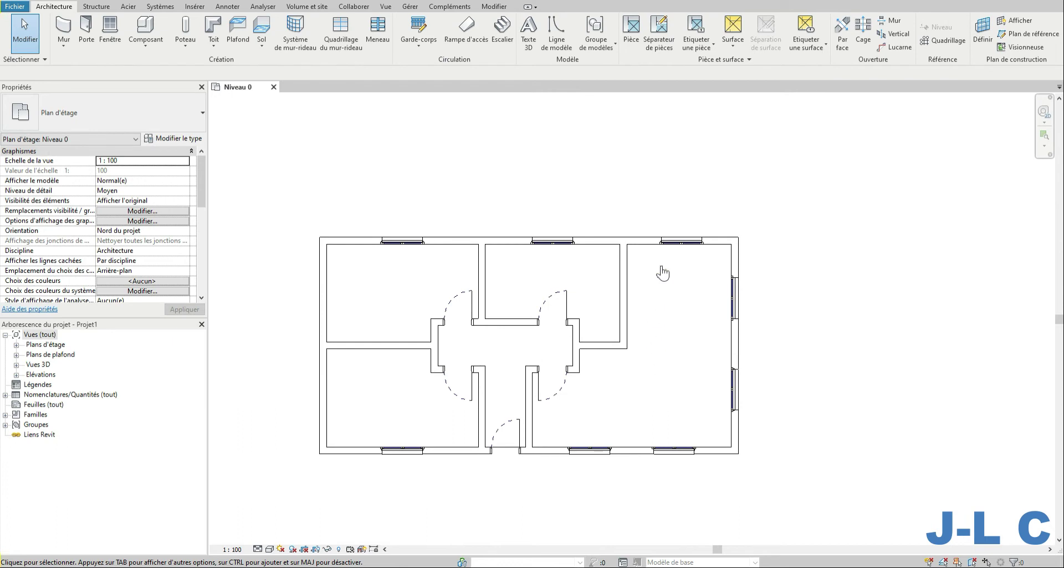
{"action": "right_click", "coordinate": [658, 172]}
{"action": "left_click", "coordinate": [715, 273]}
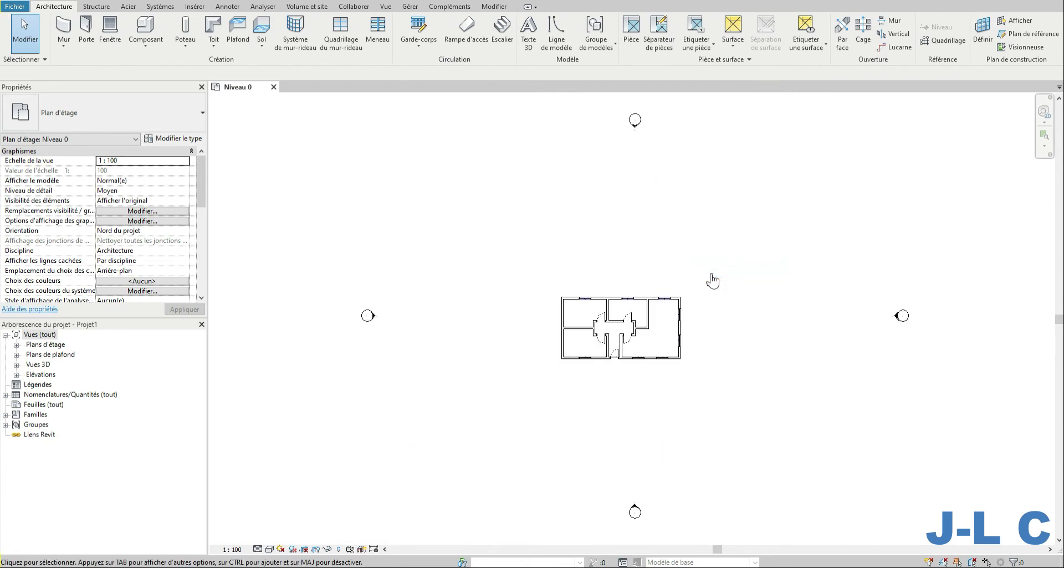
{"action": "scroll", "coordinate": [610, 350], "scroll_direction": "up", "scroll_amount": 5}
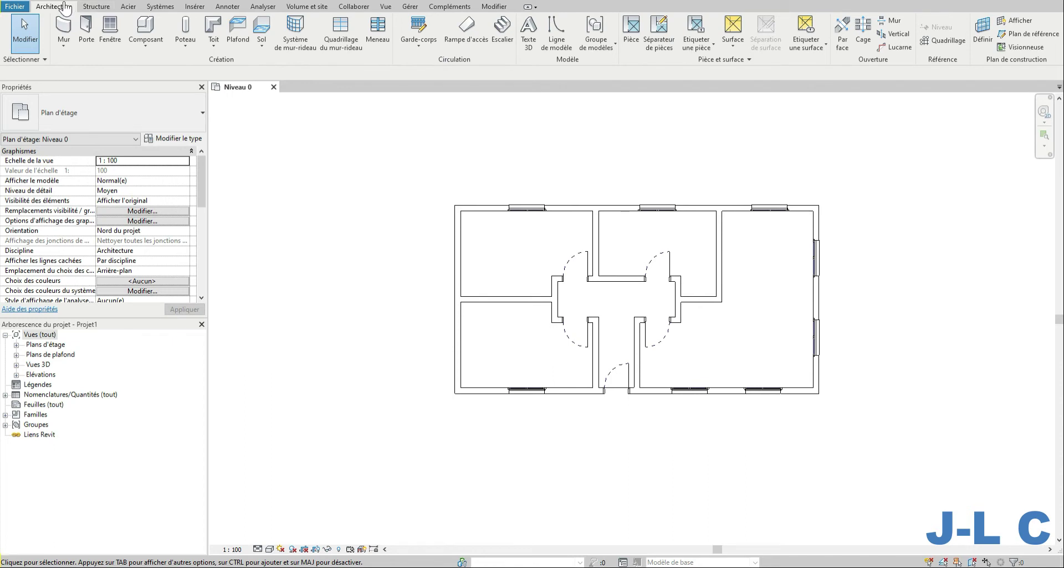
{"action": "left_click", "coordinate": [1028, 34]}
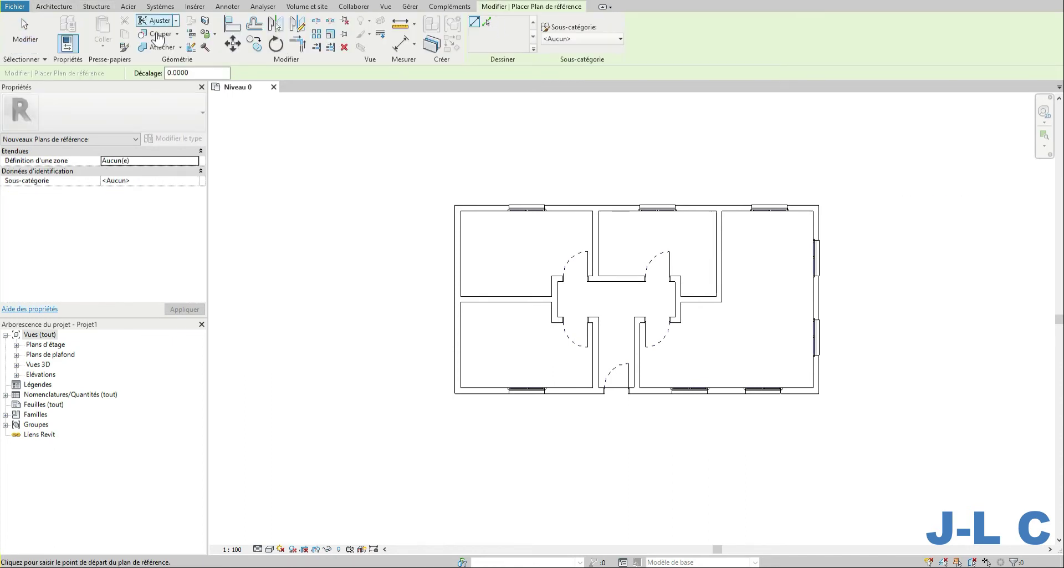
{"action": "left_click", "coordinate": [54, 6]}
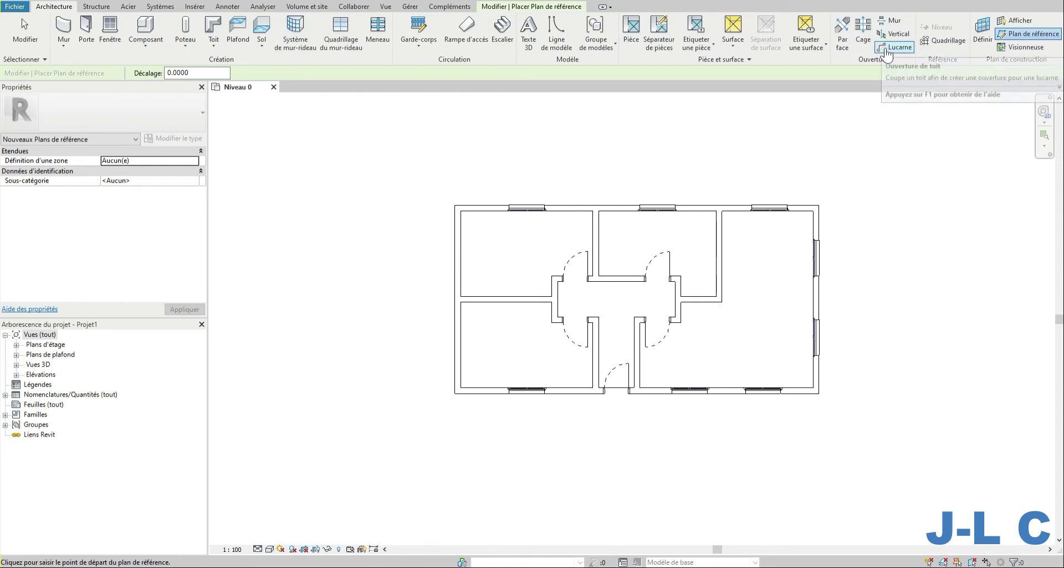
{"action": "left_click", "coordinate": [632, 40]}
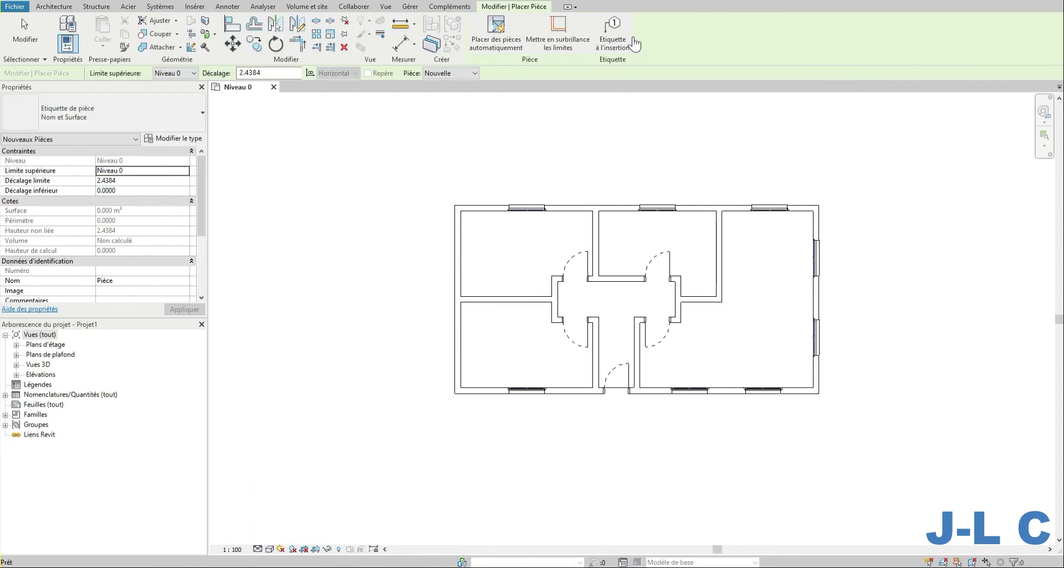
{"action": "left_click", "coordinate": [499, 38]}
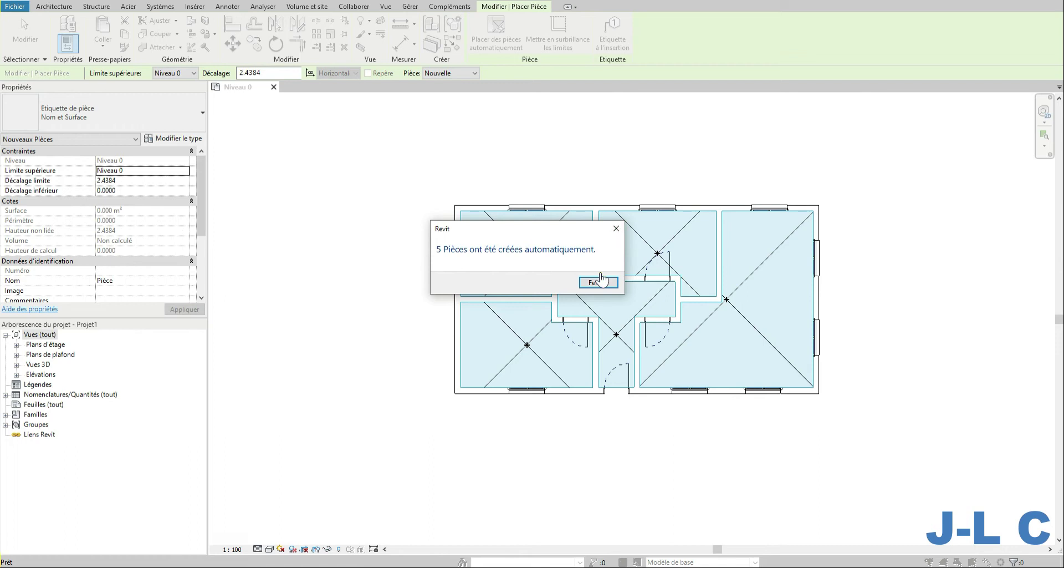
{"action": "left_click", "coordinate": [598, 282]}
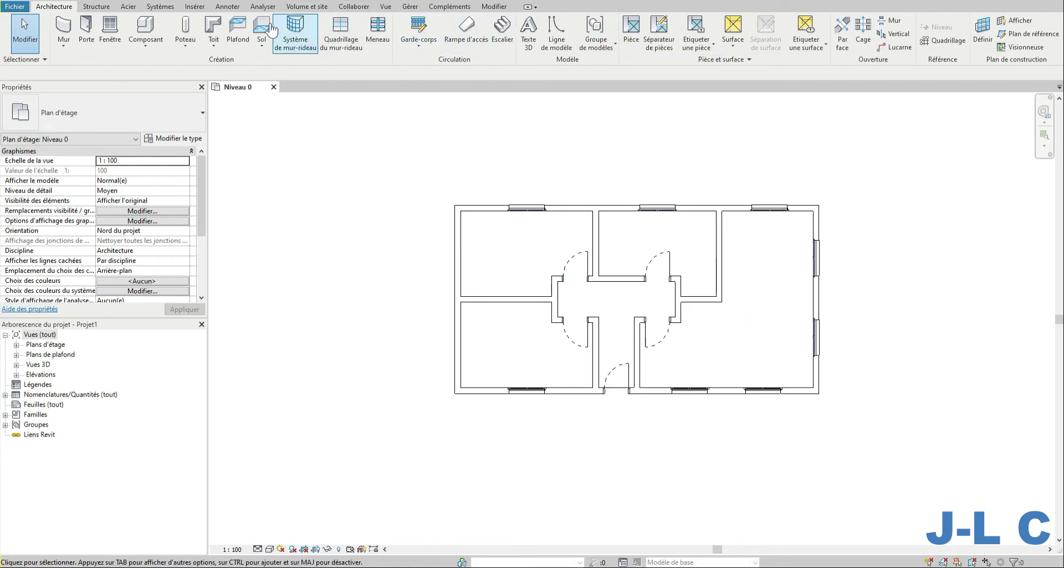
Place a colour fill legend to the right of the plan, with space type Pièces and colour scheme Par nom.
{"action": "left_click", "coordinate": [240, 11]}
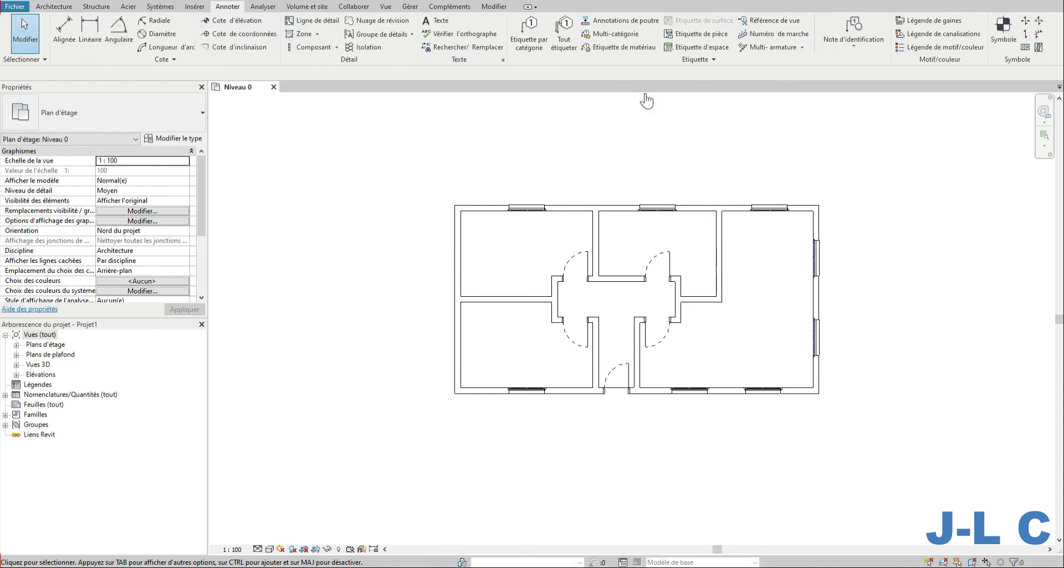
{"action": "left_click", "coordinate": [919, 49]}
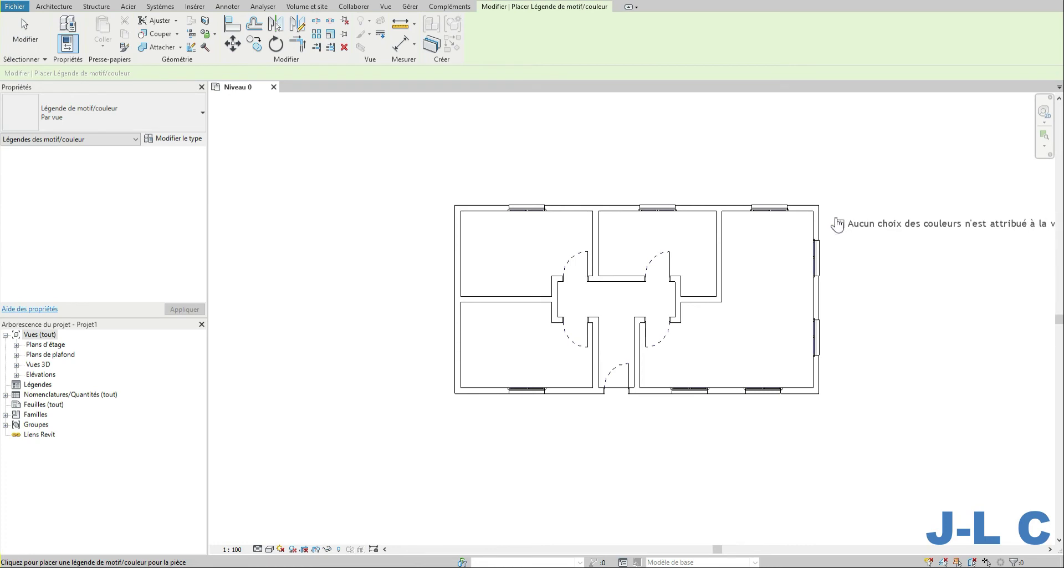
{"action": "left_click", "coordinate": [827, 224]}
{"action": "left_click", "coordinate": [546, 282]}
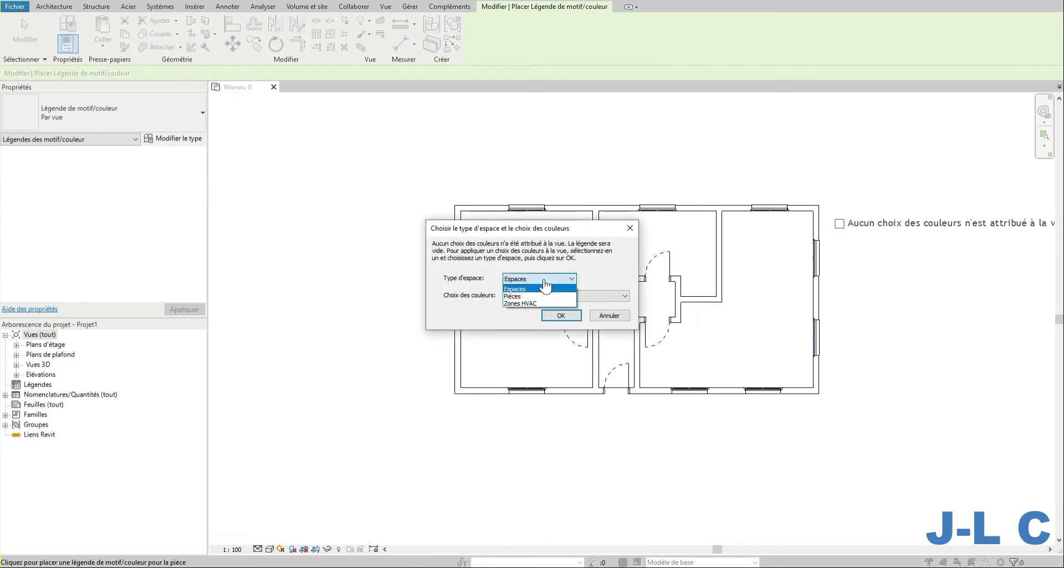
{"action": "left_click", "coordinate": [520, 298]}
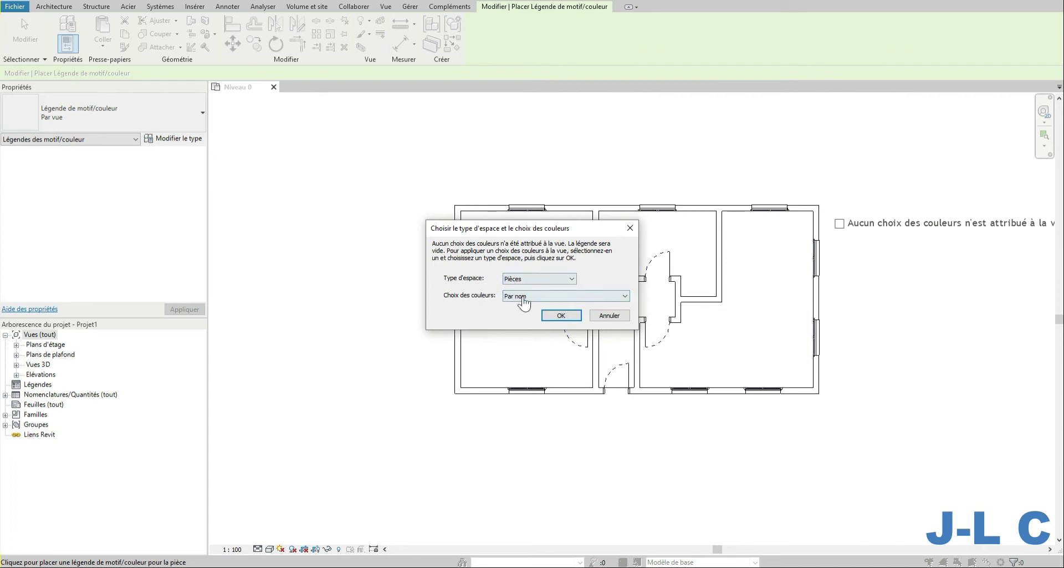
{"action": "left_click", "coordinate": [523, 299]}
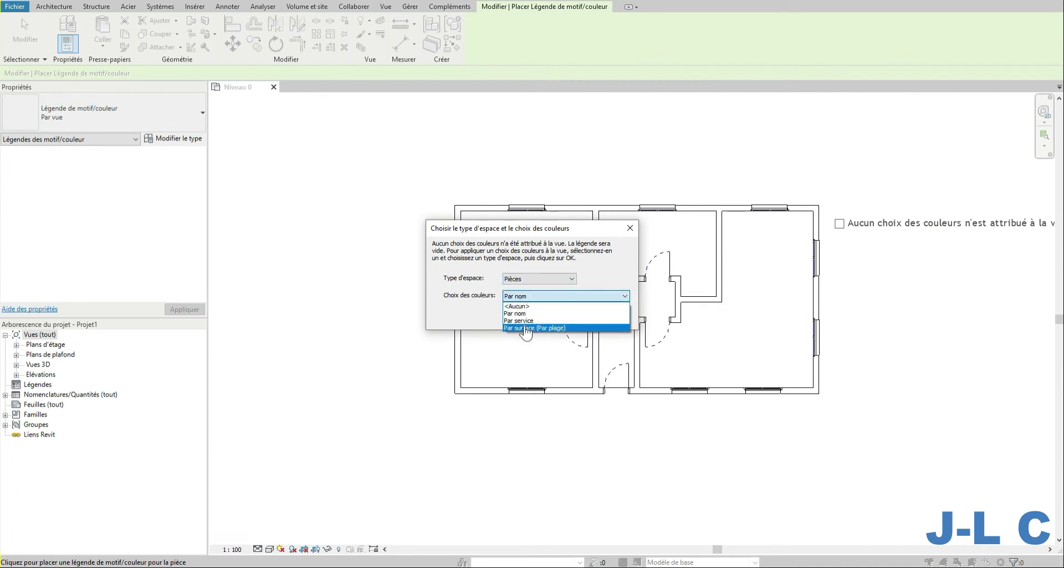
{"action": "left_click", "coordinate": [523, 314]}
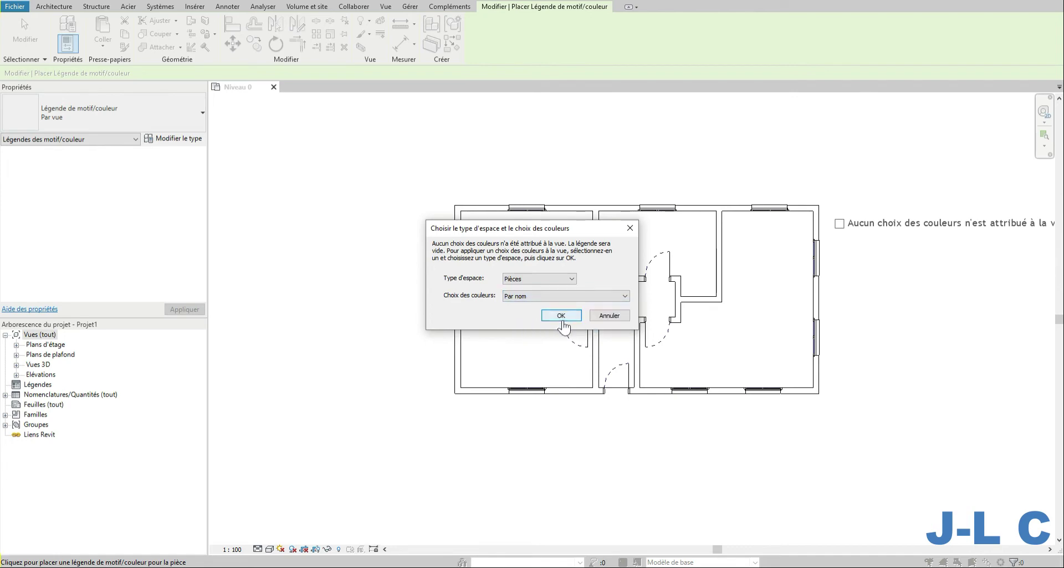
{"action": "left_click", "coordinate": [559, 316]}
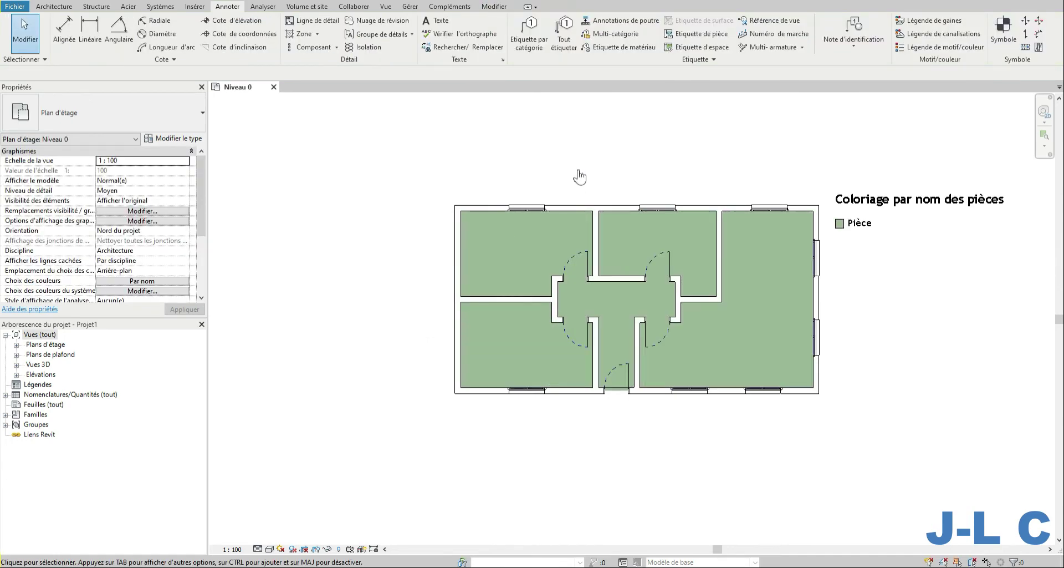
Tag all five rooms with Etiquette de pièce Nom et Surface tags and end tag placement.
{"action": "middle_click_drag", "start_coordinate": [672, 202], "coordinate": [574, 197]}
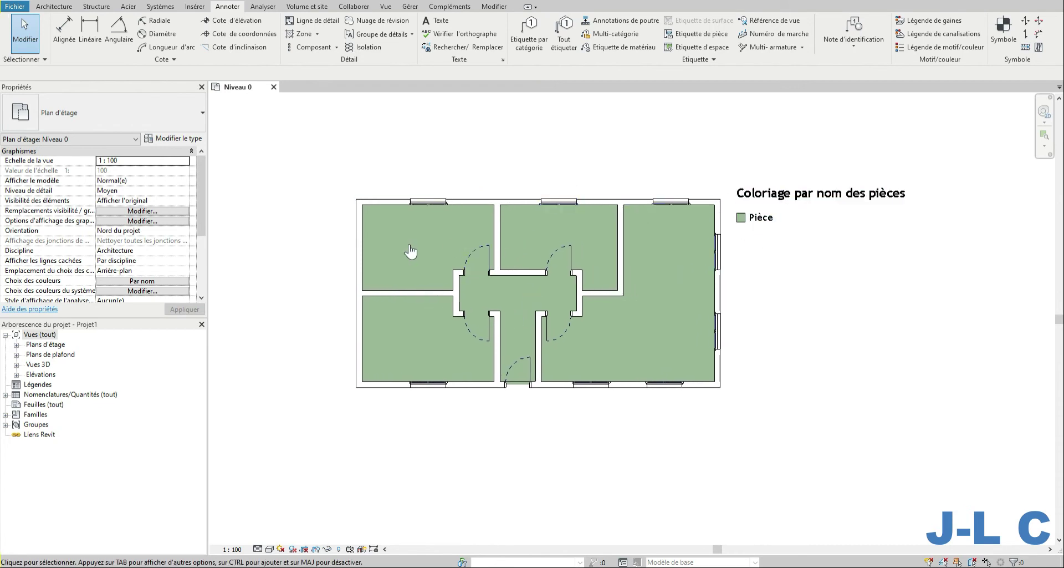
{"action": "left_click", "coordinate": [430, 250]}
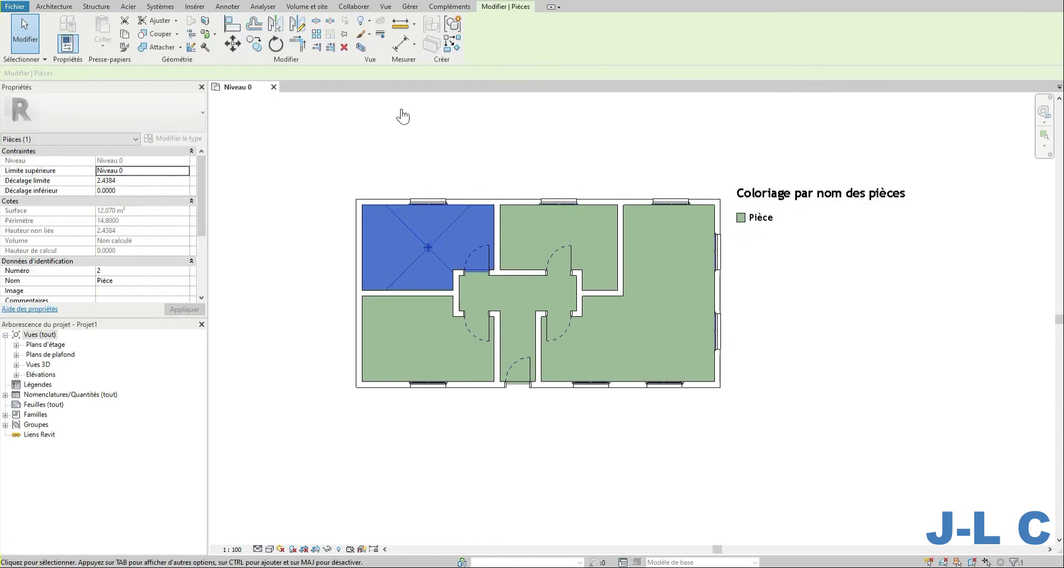
{"action": "left_click", "coordinate": [54, 6]}
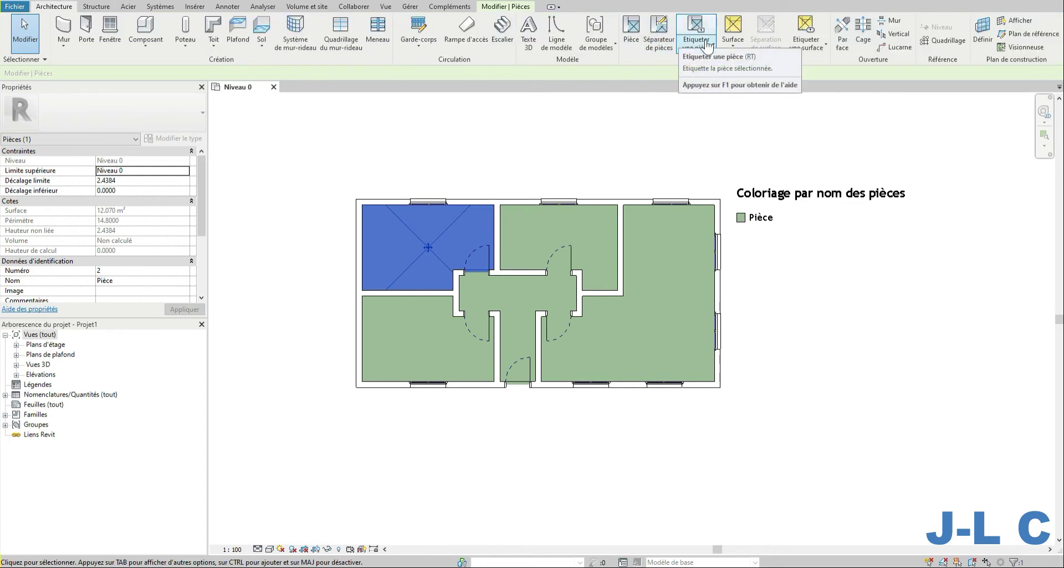
{"action": "left_click", "coordinate": [696, 26]}
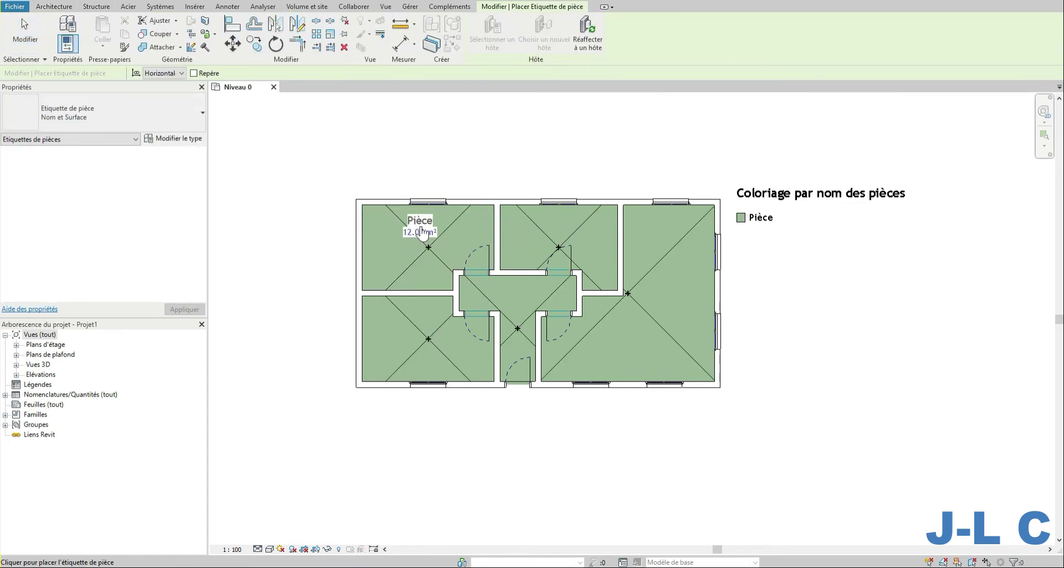
{"action": "left_click", "coordinate": [433, 236]}
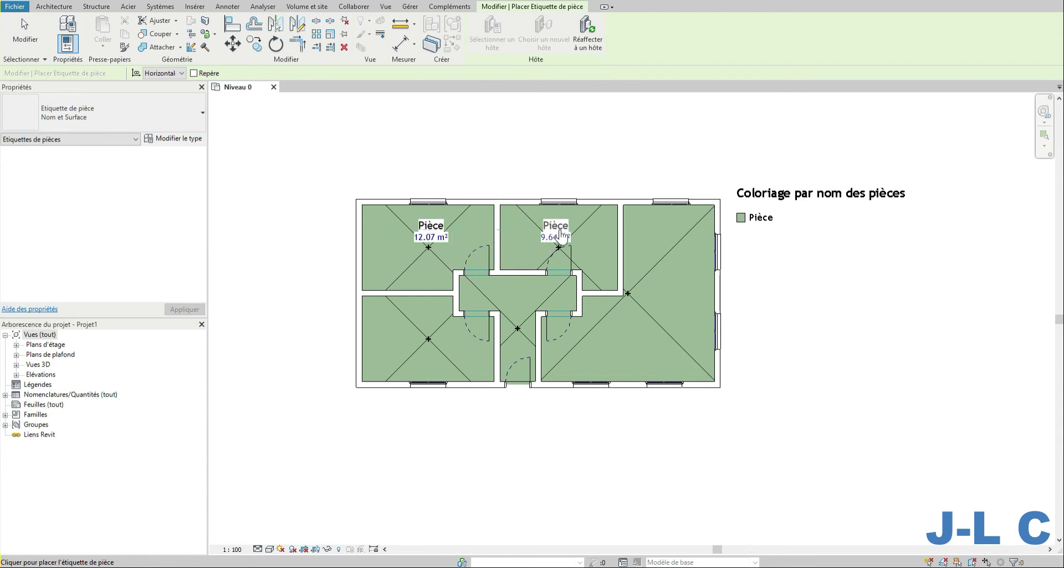
{"action": "left_click", "coordinate": [561, 236]}
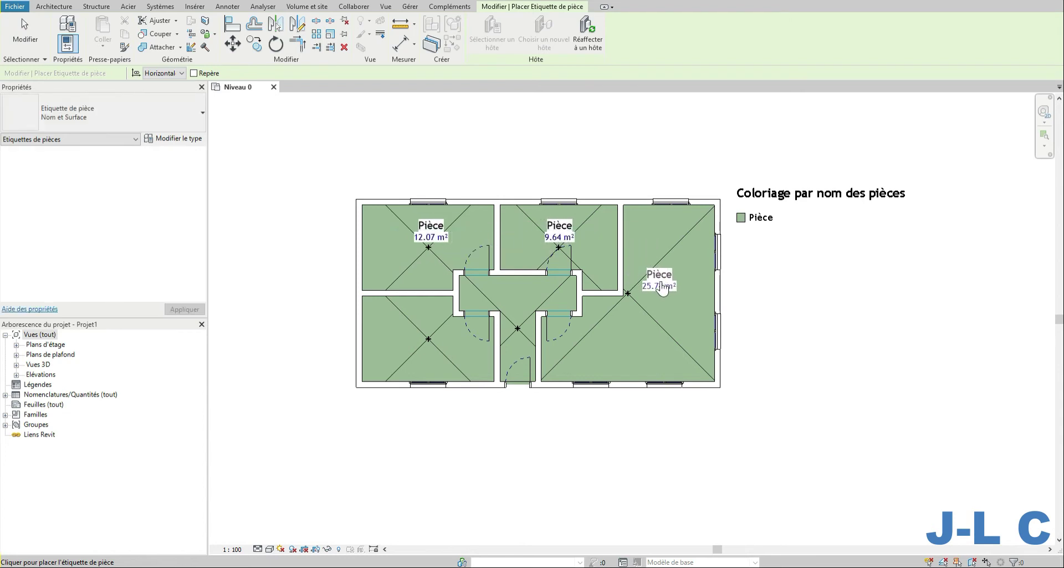
{"action": "left_click", "coordinate": [669, 284]}
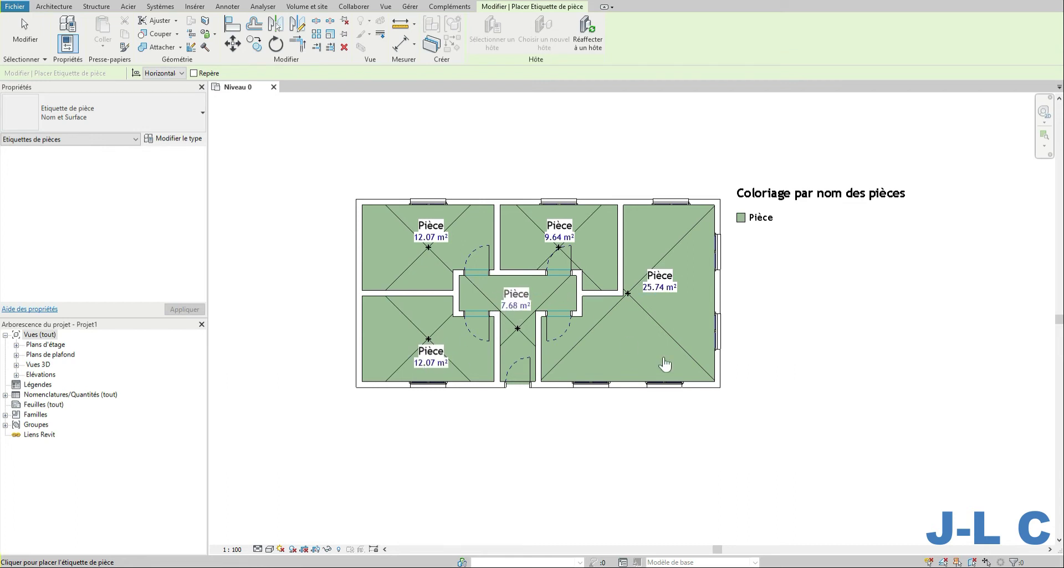
{"action": "left_click", "coordinate": [516, 302]}
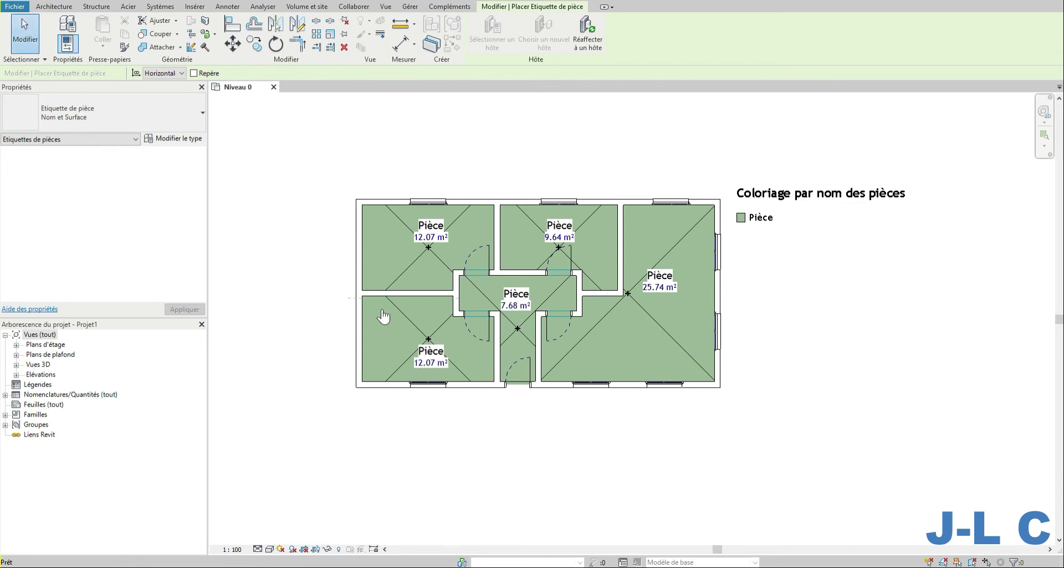
{"action": "left_click", "coordinate": [25, 31]}
Rename the upper-left room as Ch 1 and the lower-left room as Ch 2 through their tags.
{"action": "left_click", "coordinate": [442, 233]}
{"action": "left_click", "coordinate": [440, 231]}
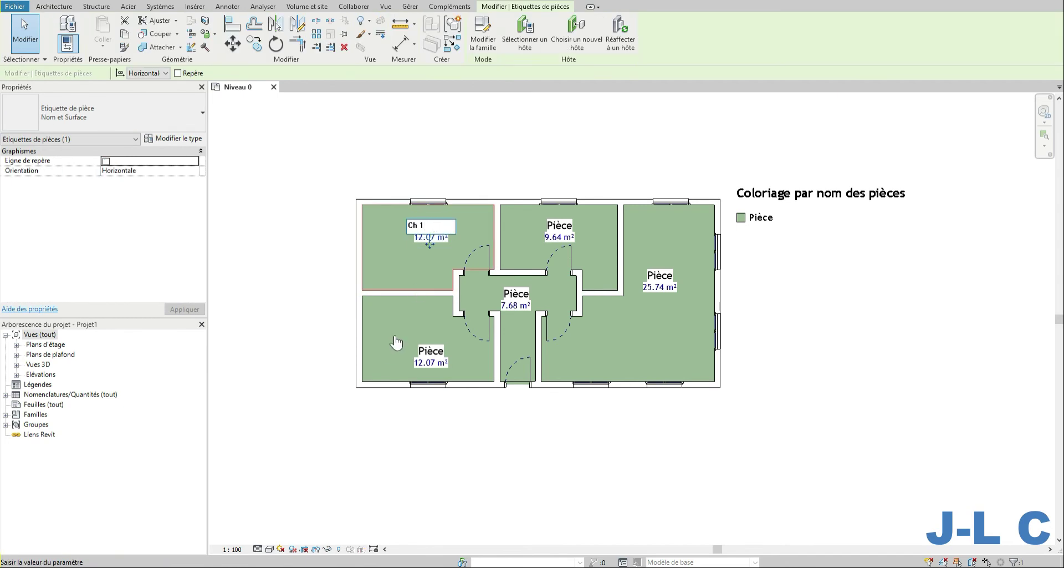
{"action": "left_click", "coordinate": [429, 352]}
{"action": "left_click", "coordinate": [426, 348]}
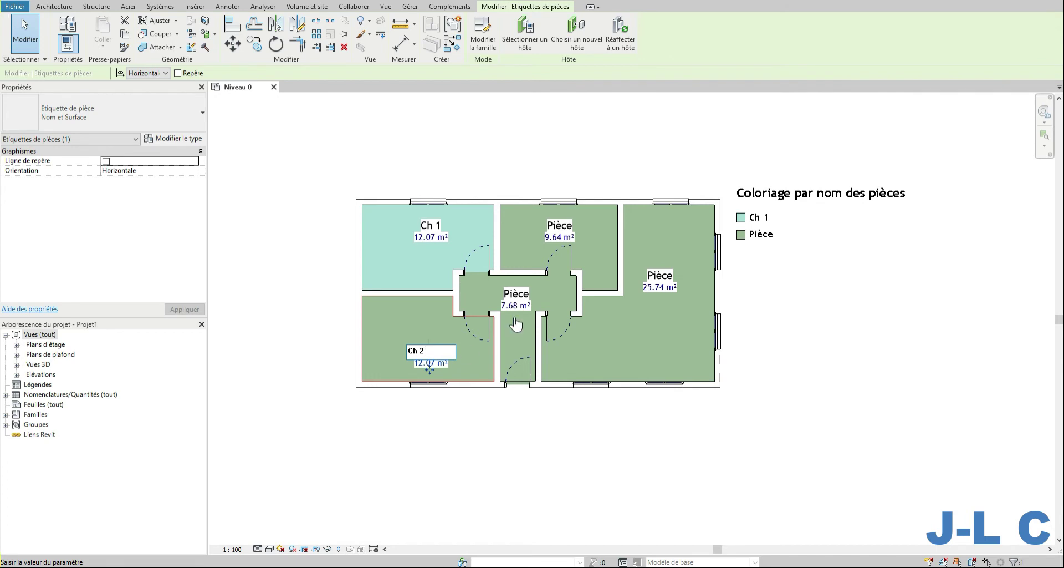
Rename the upper-middle room as Cuis. and the large room on the plan's right side as salon S a M through their tags.
{"action": "left_click", "coordinate": [559, 236]}
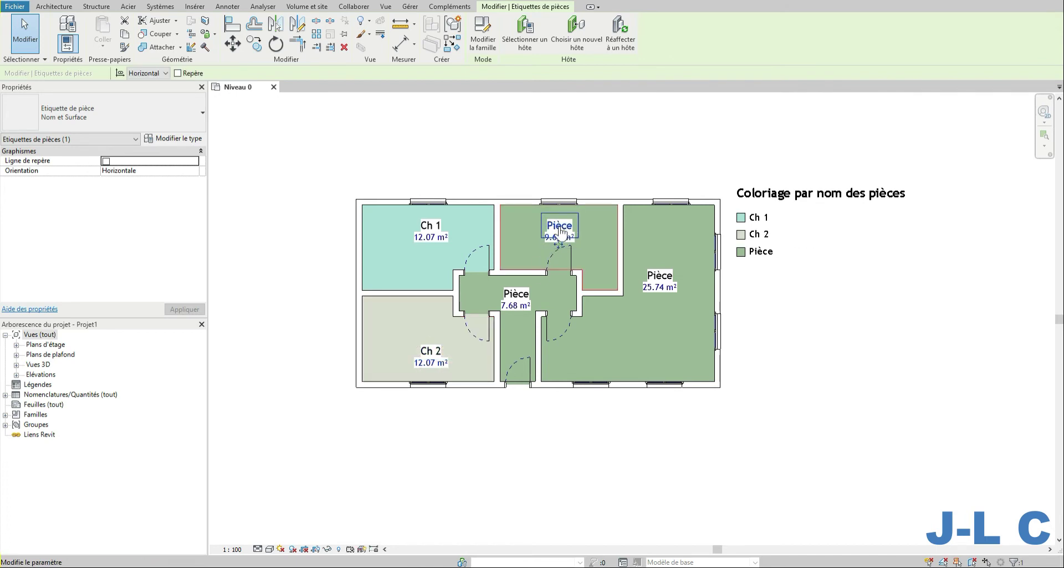
{"action": "left_click", "coordinate": [560, 225]}
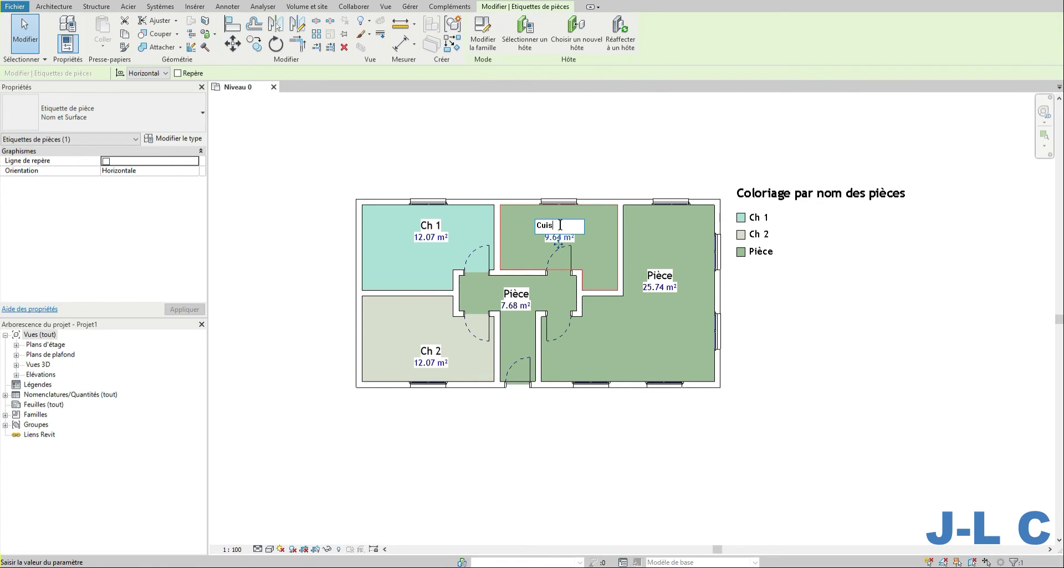
{"action": "left_click", "coordinate": [659, 279]}
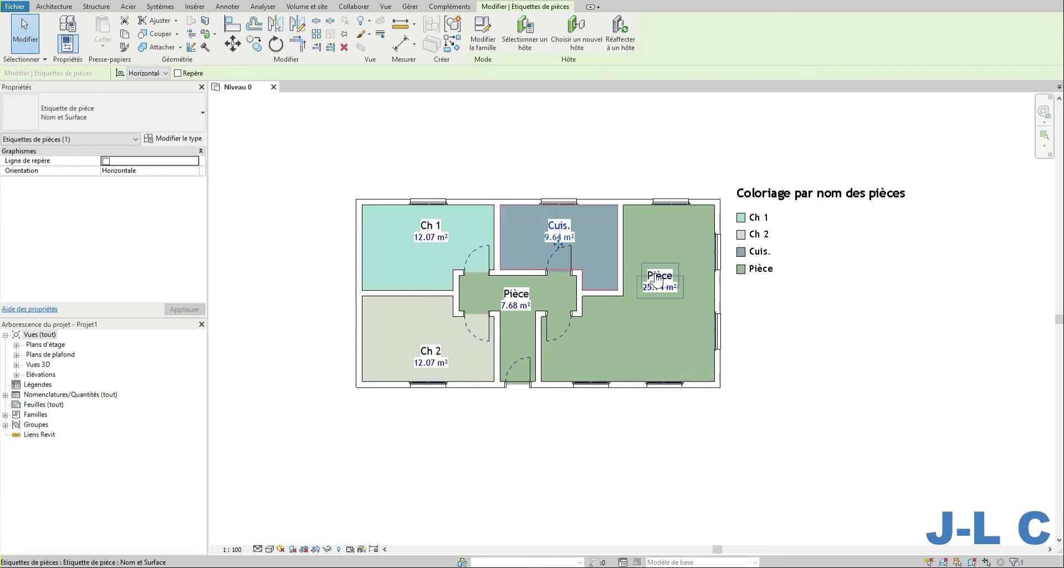
{"action": "left_click", "coordinate": [659, 276]}
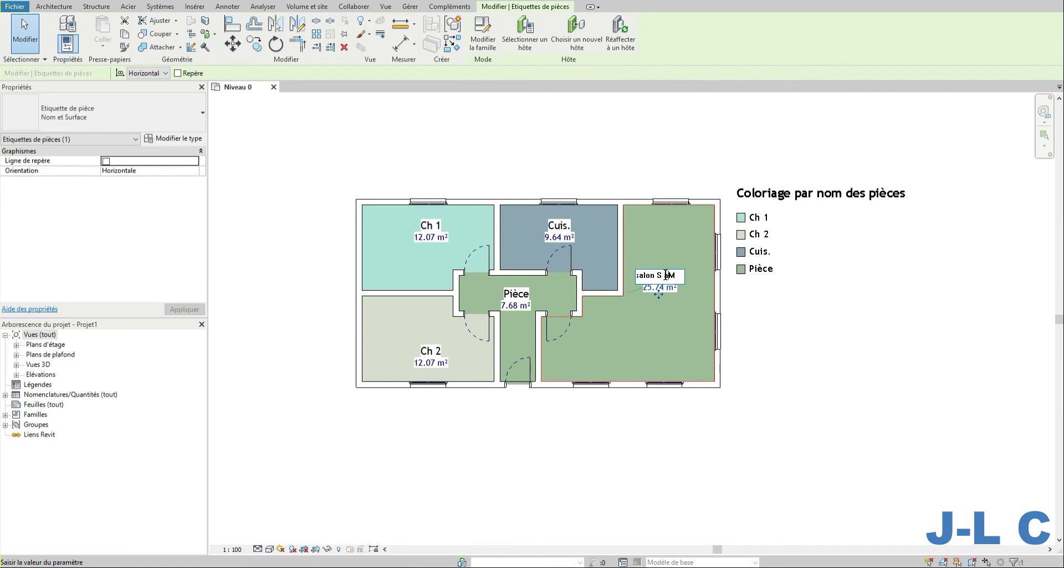
{"action": "left_click", "coordinate": [655, 315]}
Rename the central hallway room as couloir through its tag.
{"action": "left_click", "coordinate": [519, 301]}
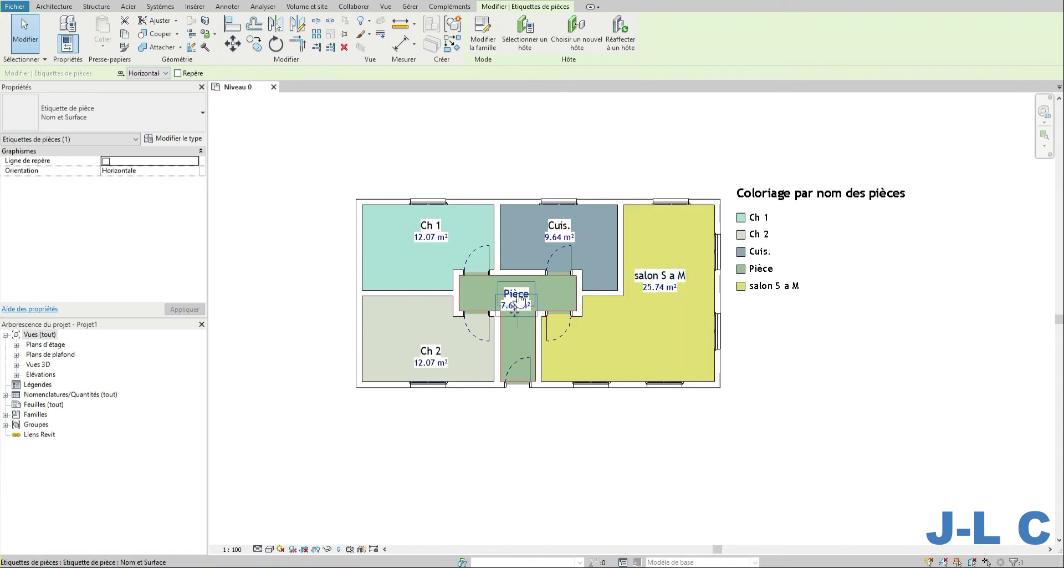
{"action": "left_click", "coordinate": [519, 300]}
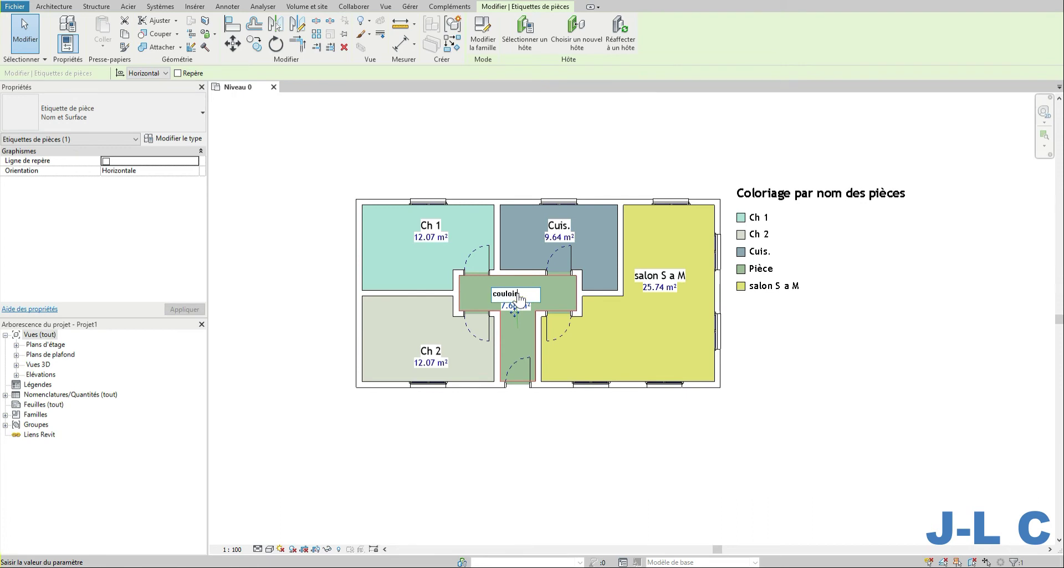
{"action": "left_click", "coordinate": [675, 447]}
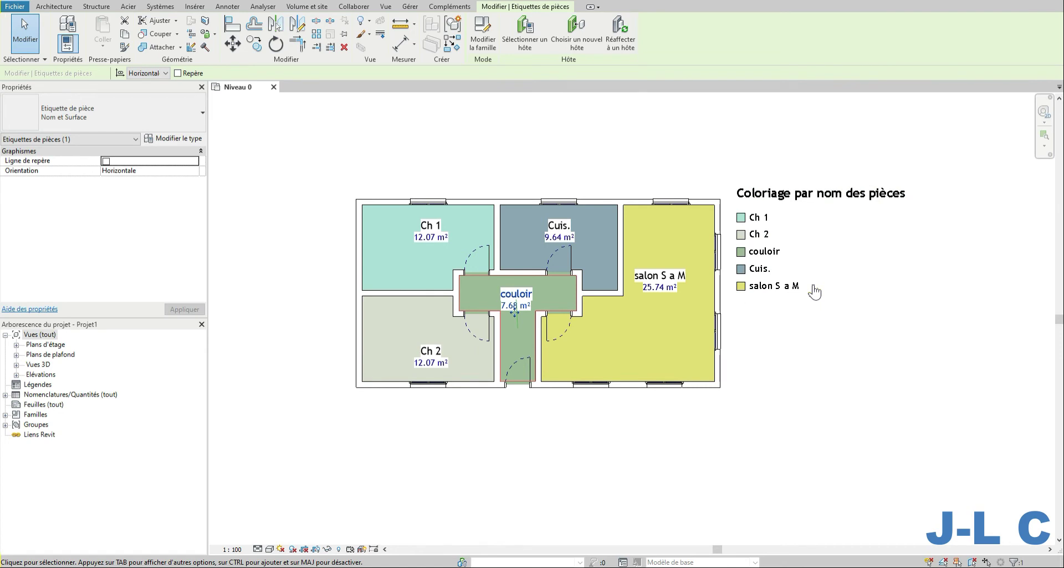
Switch the colour fill legend from the room-name scheme to Par surface (Par plage) and apply it to the plan.
{"action": "left_click", "coordinate": [767, 261]}
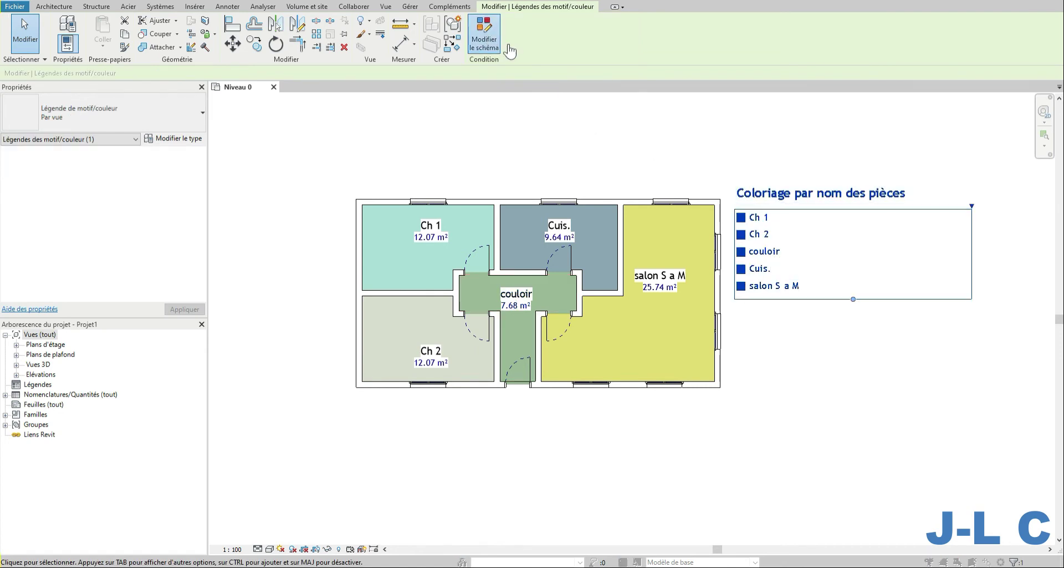
{"action": "left_click", "coordinate": [484, 34]}
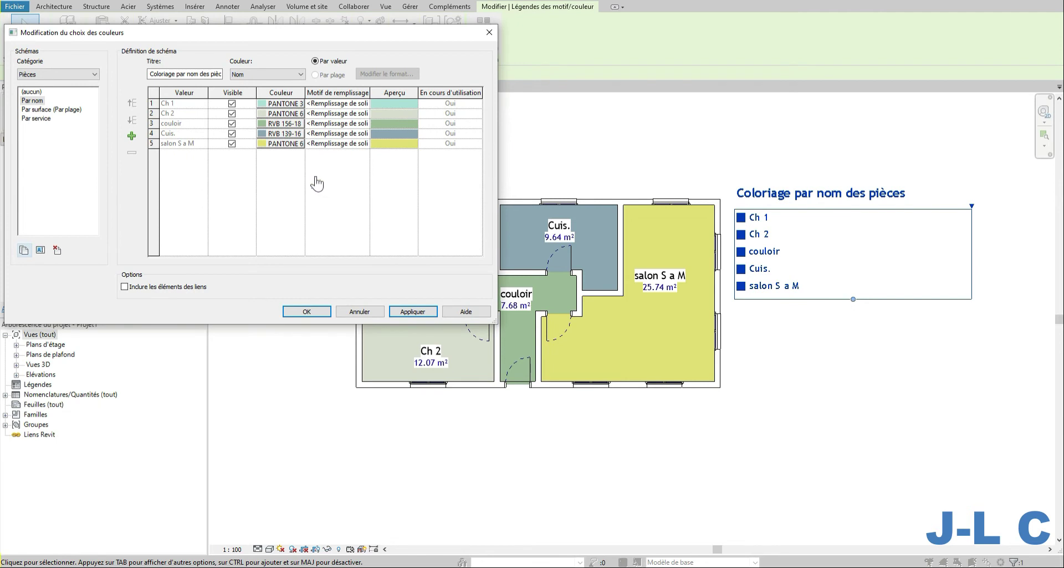
{"action": "left_click", "coordinate": [280, 103]}
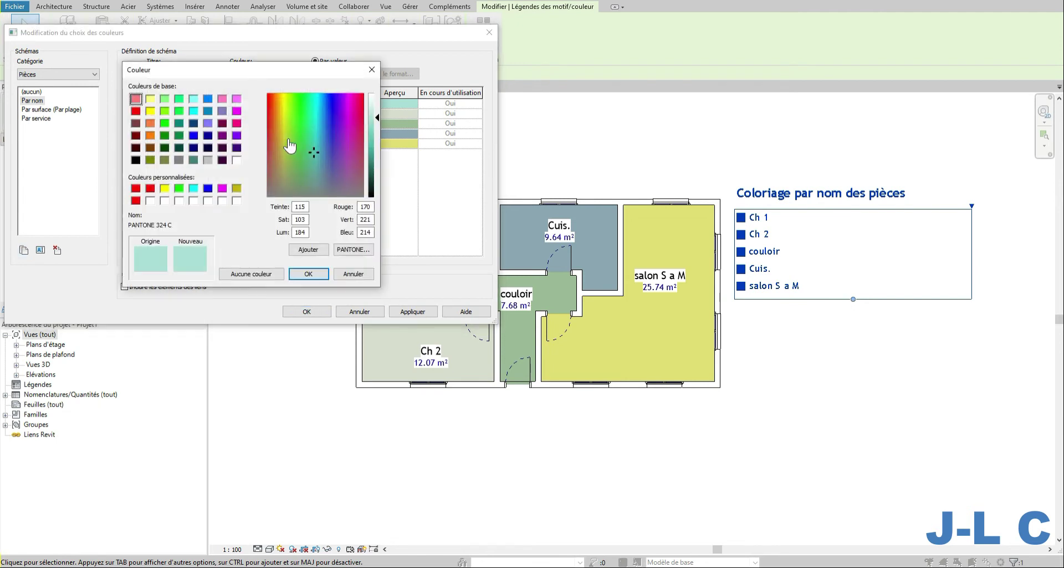
{"action": "left_click", "coordinate": [372, 69]}
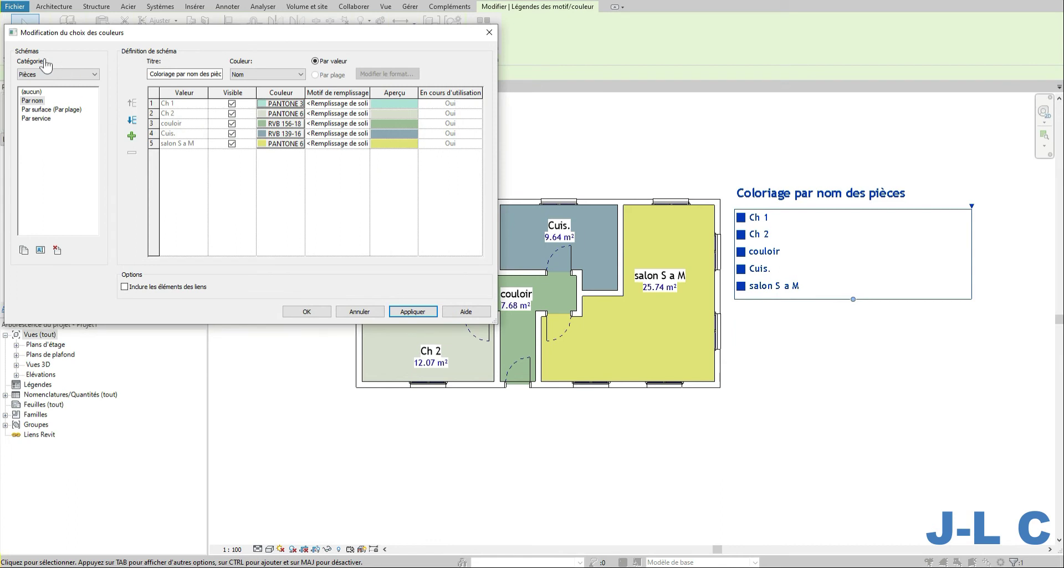
{"action": "left_click", "coordinate": [39, 110]}
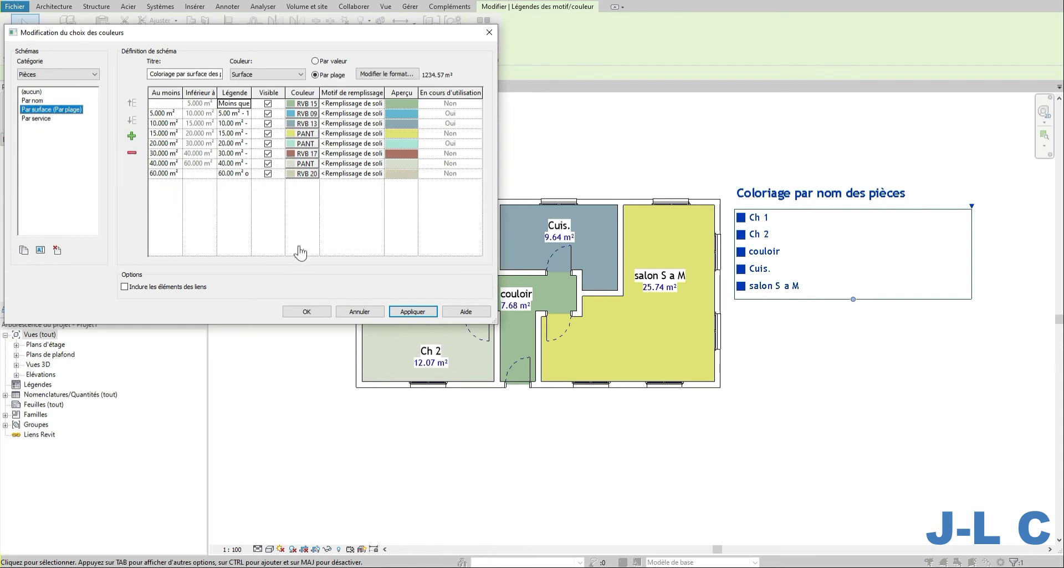
{"action": "left_click", "coordinate": [430, 312]}
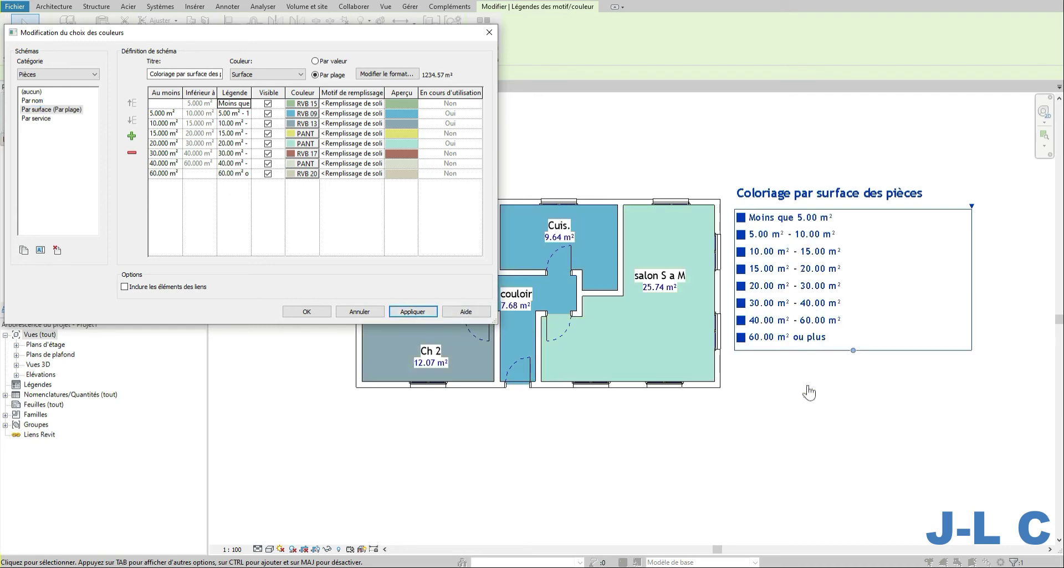
{"action": "left_click", "coordinate": [306, 311]}
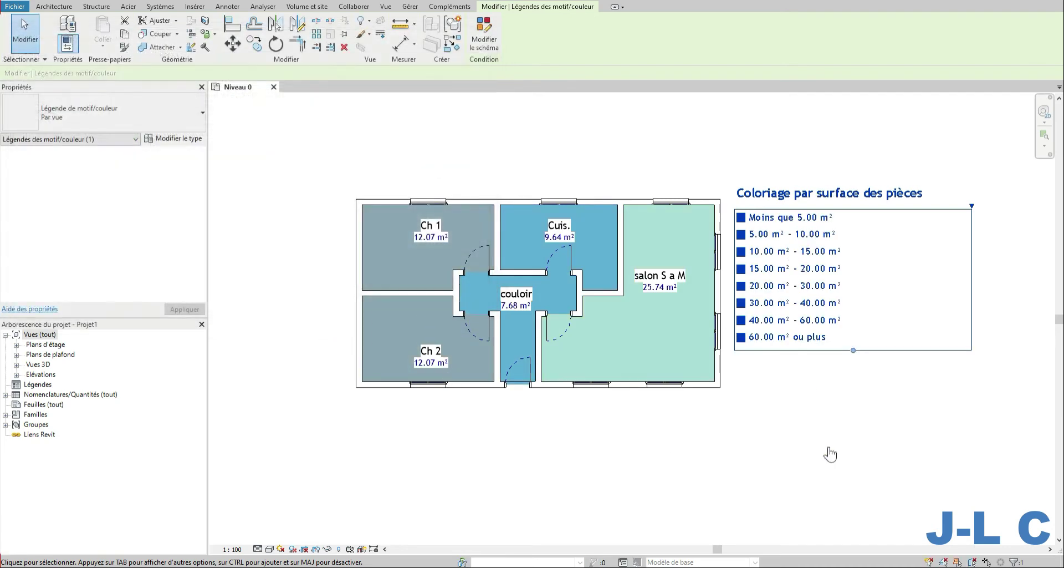
{"action": "left_click", "coordinate": [788, 395]}
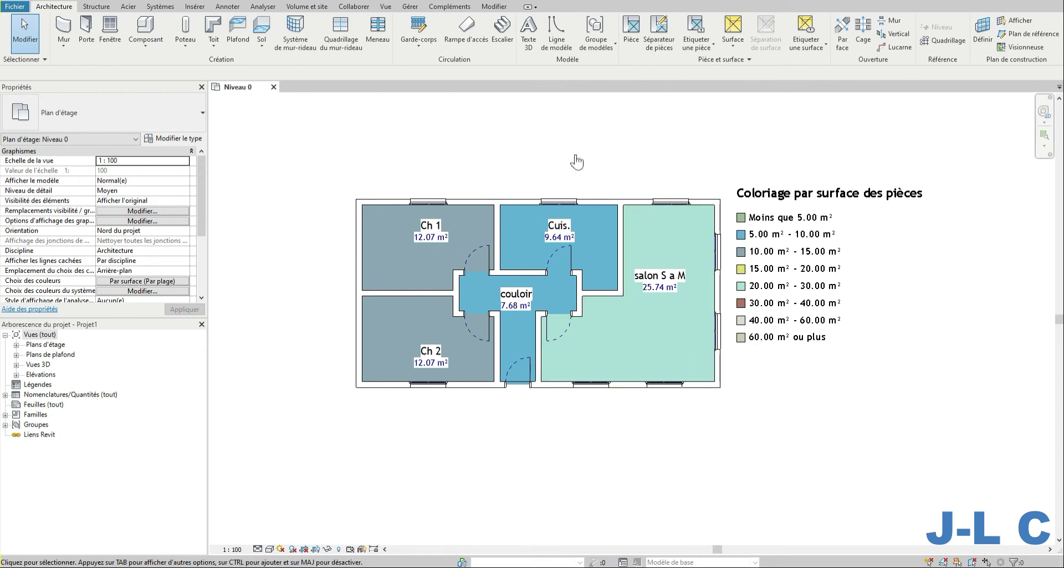
Open the colour scheme definition of the room area legend for editing.
{"action": "left_click", "coordinate": [776, 229]}
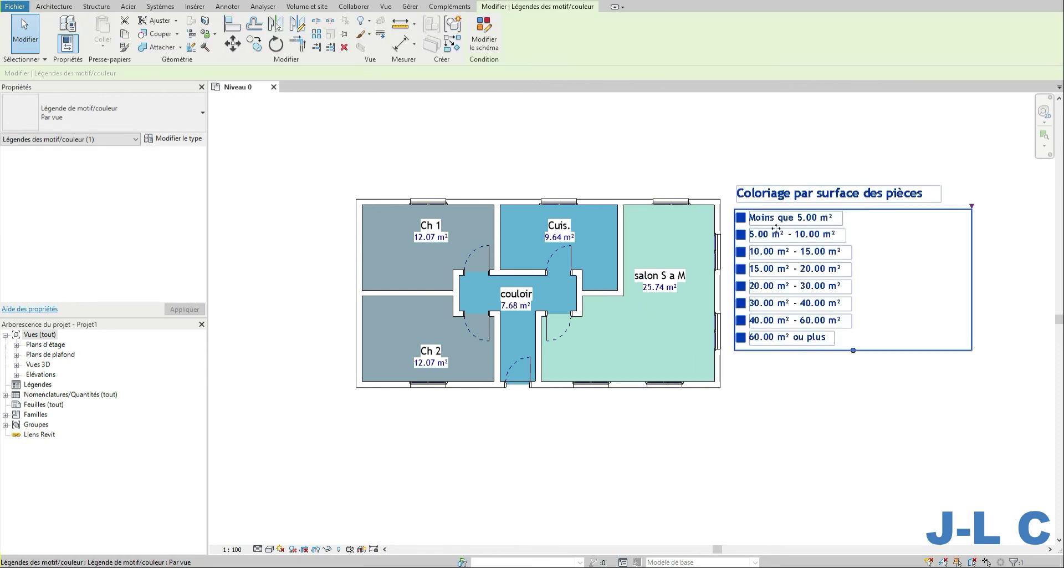
{"action": "left_click", "coordinate": [483, 40]}
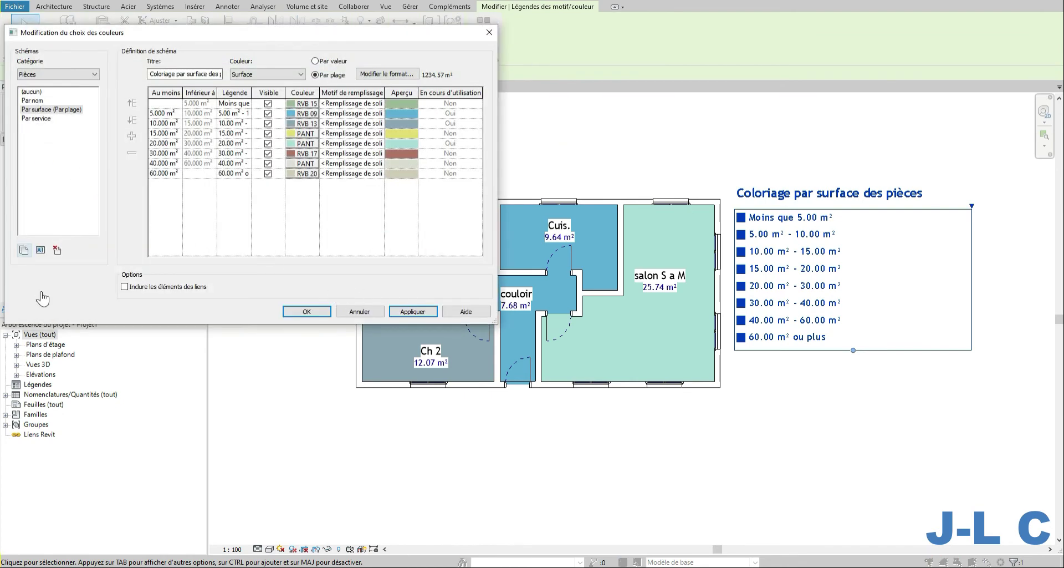
{"action": "left_click", "coordinate": [23, 250]}
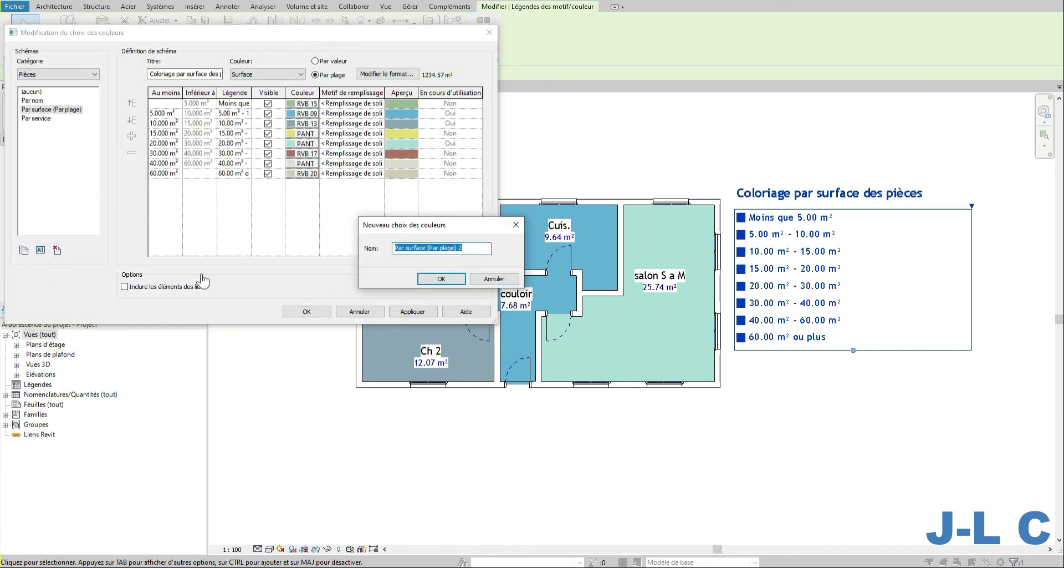
{"action": "left_click", "coordinate": [493, 278]}
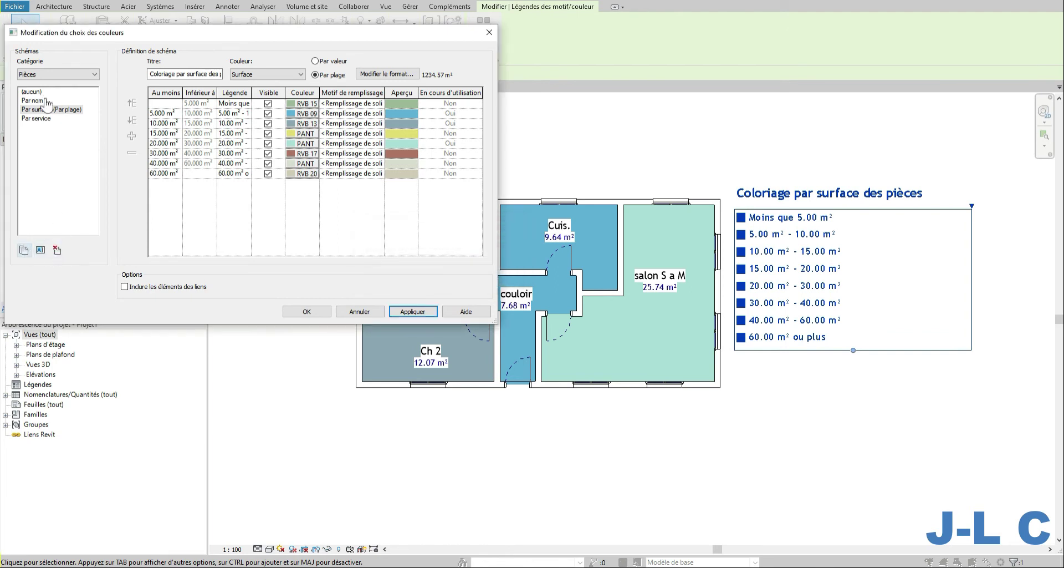
{"action": "left_click", "coordinate": [52, 144]}
Change the colour parameter of the Par surface (Par plage) scheme to Finition de la base and accept discarding its colours.
{"action": "left_click", "coordinate": [260, 75]}
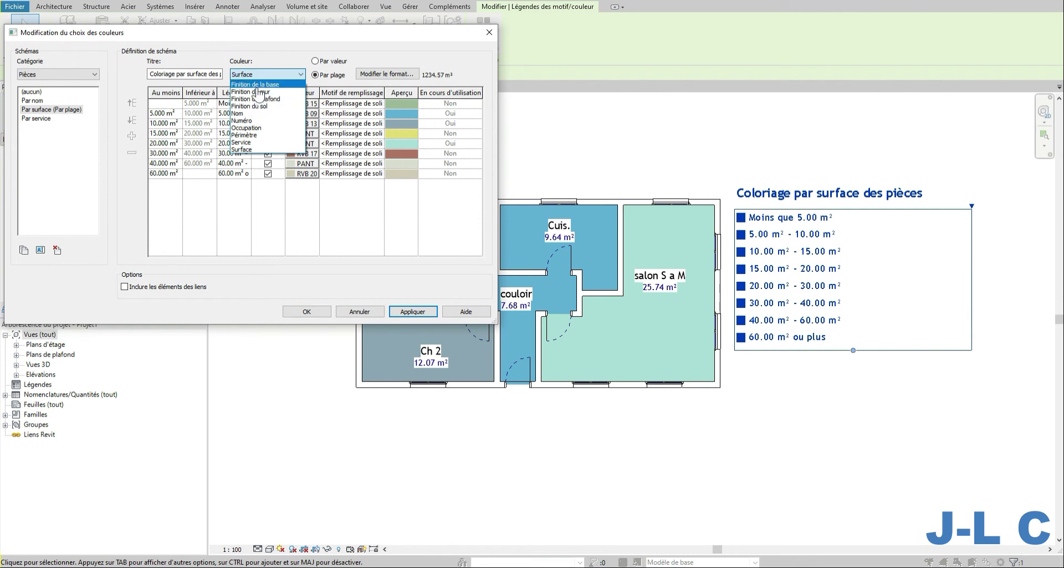
{"action": "left_click", "coordinate": [255, 84]}
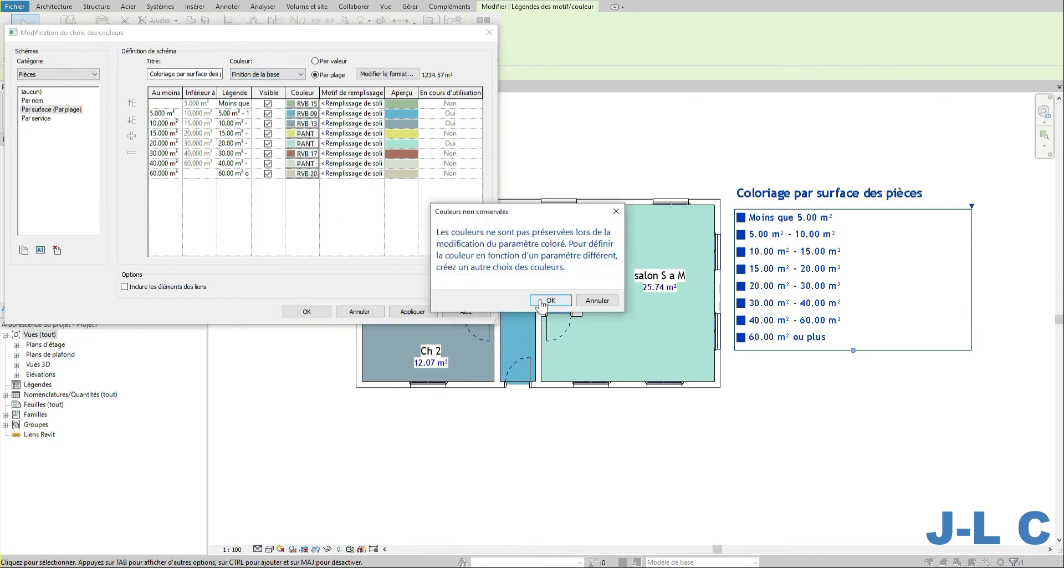
{"action": "left_click", "coordinate": [540, 305]}
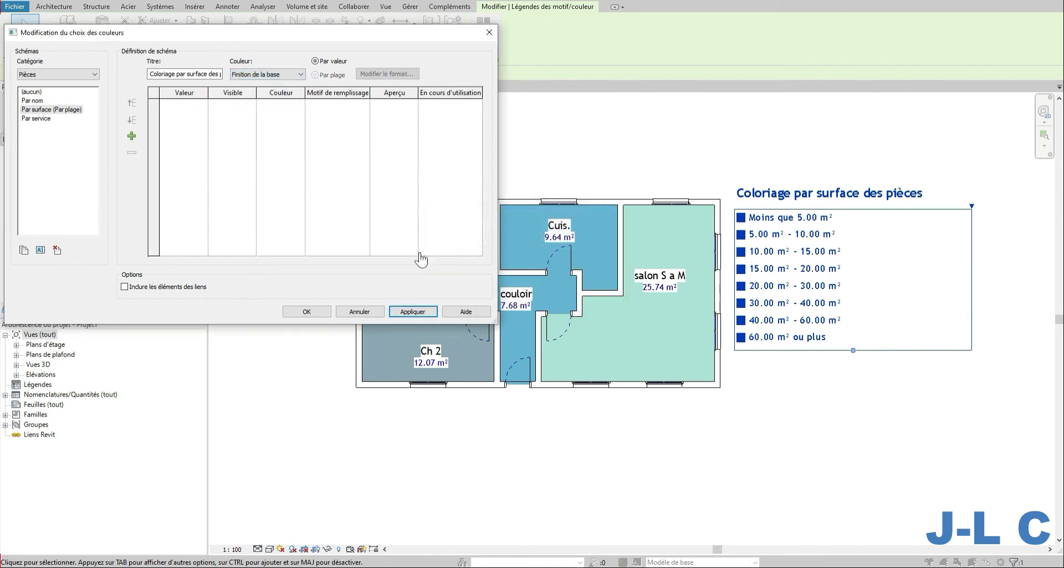
Set the scheme's colour parameter to Surface, colour the rooms by individual value, and apply it to the plan.
{"action": "left_click", "coordinate": [276, 76]}
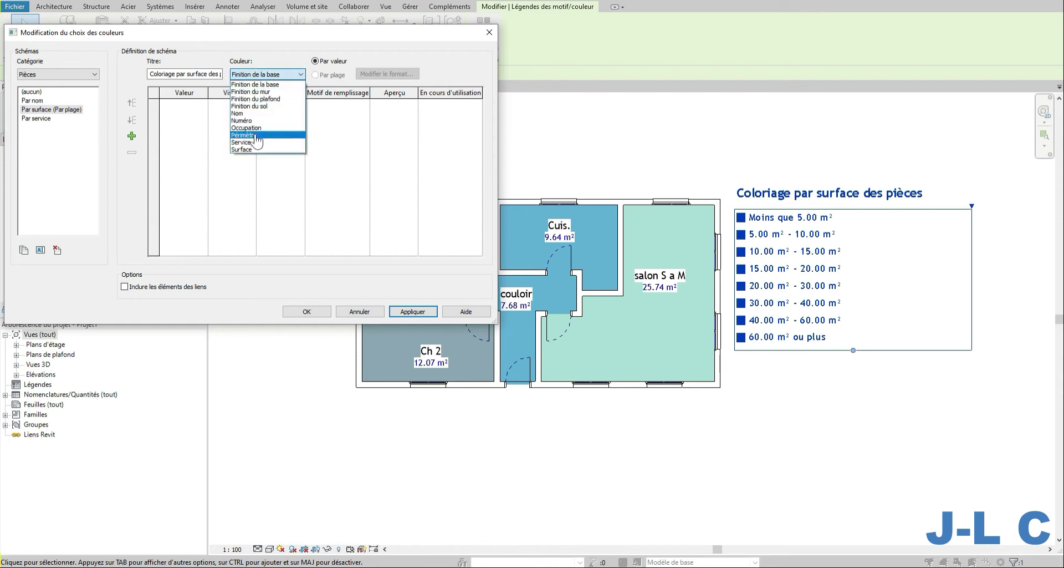
{"action": "left_click", "coordinate": [244, 149]}
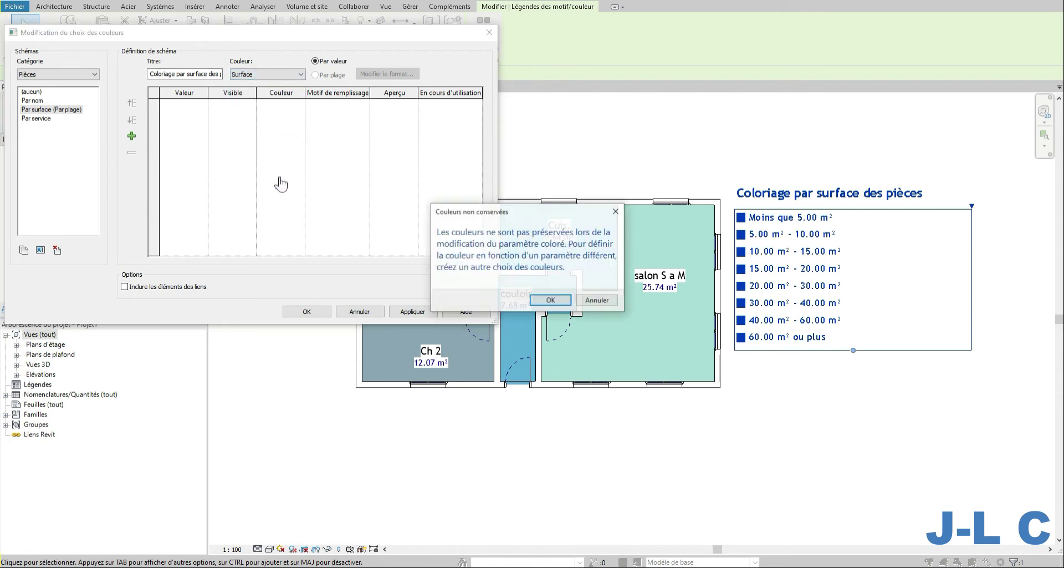
{"action": "left_click", "coordinate": [550, 300]}
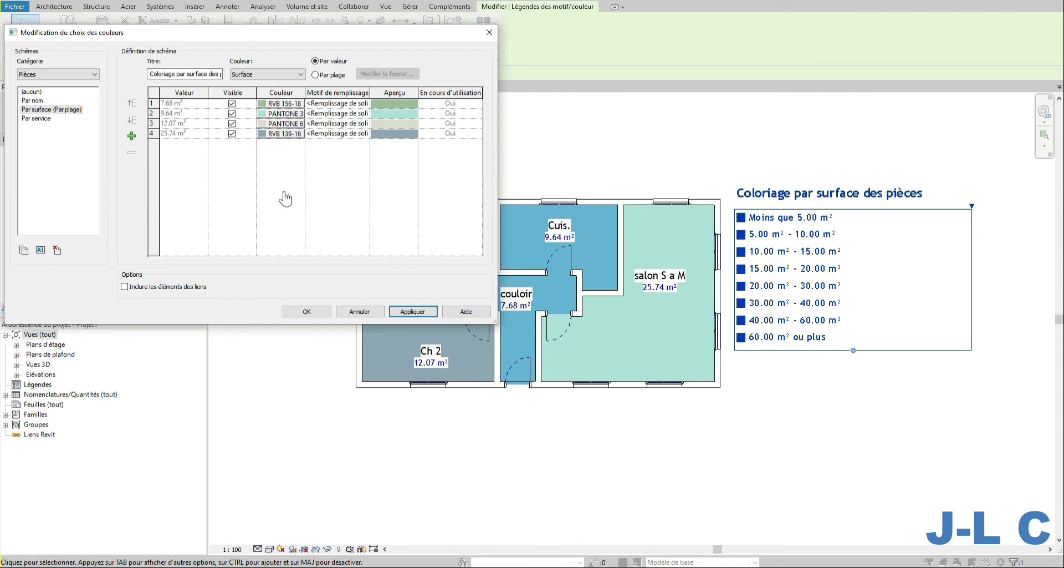
{"action": "left_click", "coordinate": [415, 312]}
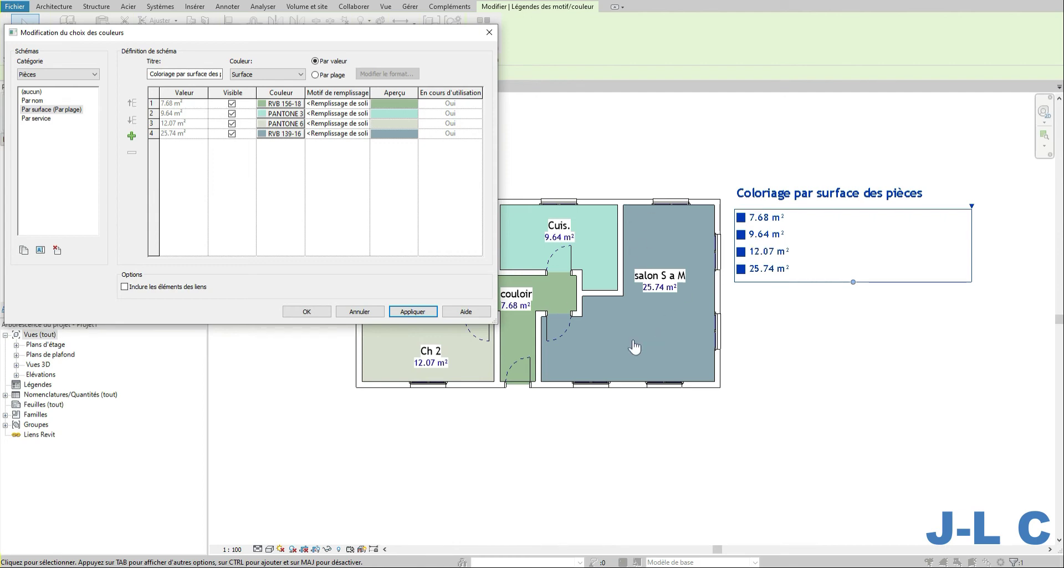
{"action": "left_click", "coordinate": [306, 311]}
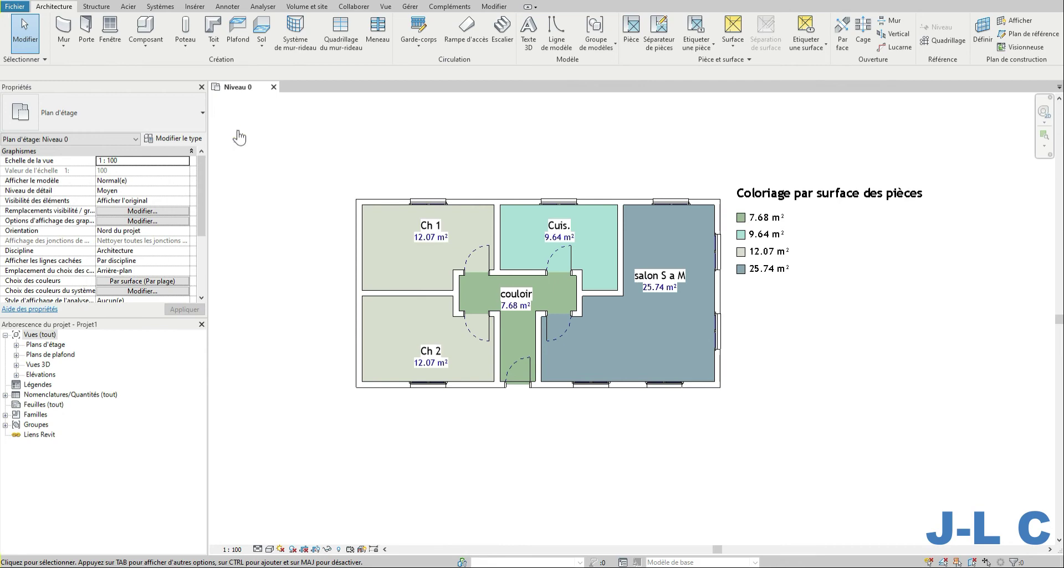
Retitle the legend's colour scheme as Surface des pièces and apply the change.
{"action": "middle_click_drag", "start_coordinate": [421, 210], "coordinate": [446, 237]}
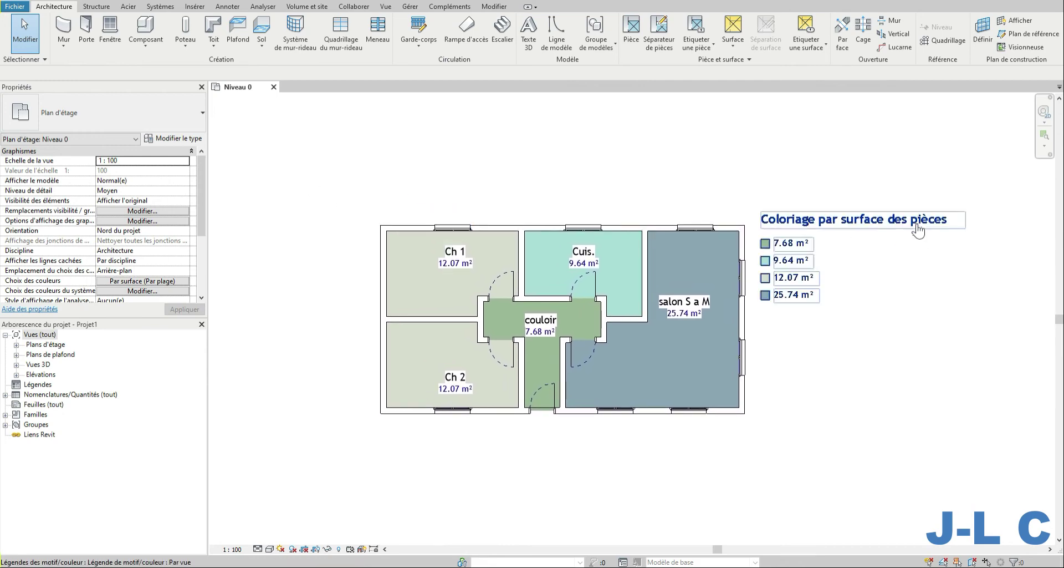
{"action": "left_click", "coordinate": [898, 222]}
{"action": "left_click", "coordinate": [484, 33]}
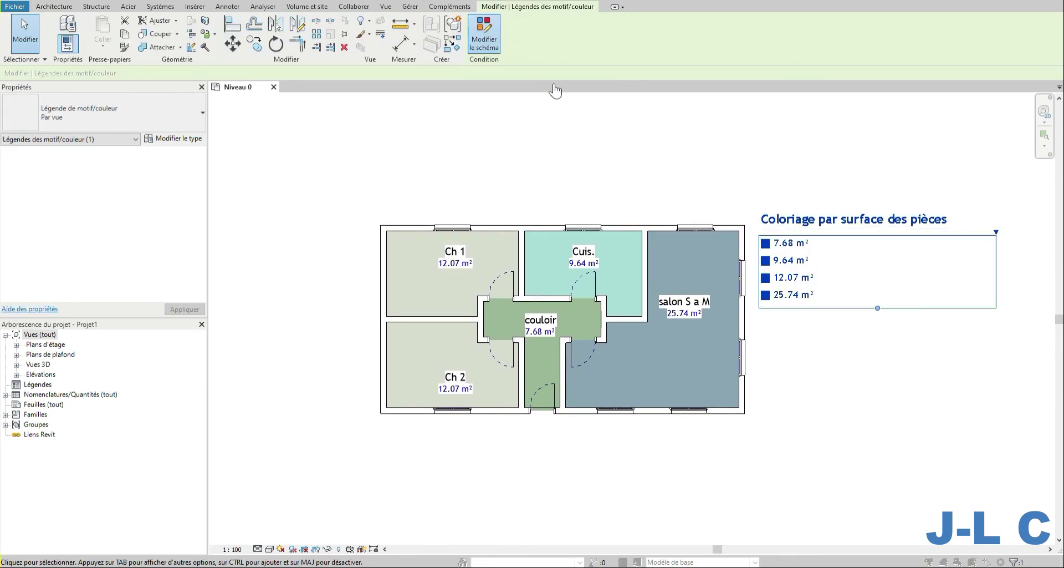
{"action": "left_click", "coordinate": [165, 74]}
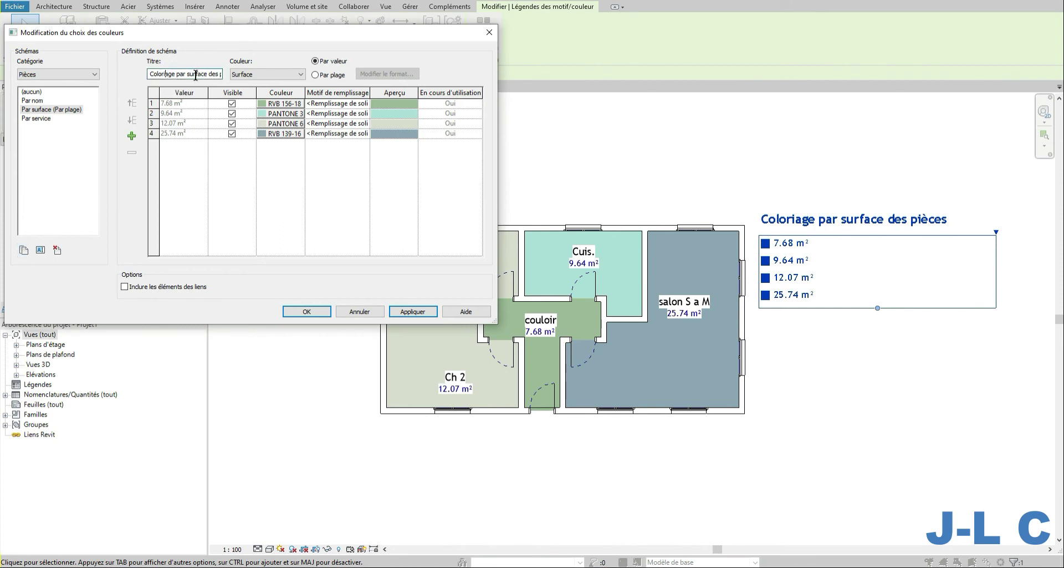
{"action": "left_click_drag", "start_coordinate": [189, 73], "coordinate": [120, 78]}
{"action": "type", "text": "S"}
{"action": "left_click", "coordinate": [411, 311]}
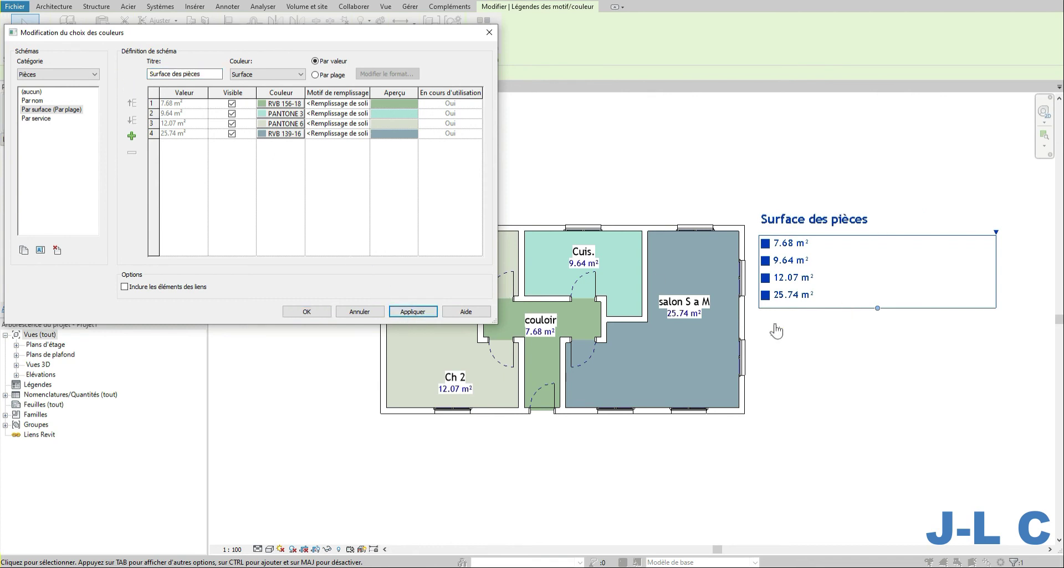
Move the 7.68 m² entry down two places to third position in the colour scheme.
{"action": "left_click", "coordinate": [185, 106]}
{"action": "left_click", "coordinate": [132, 119]}
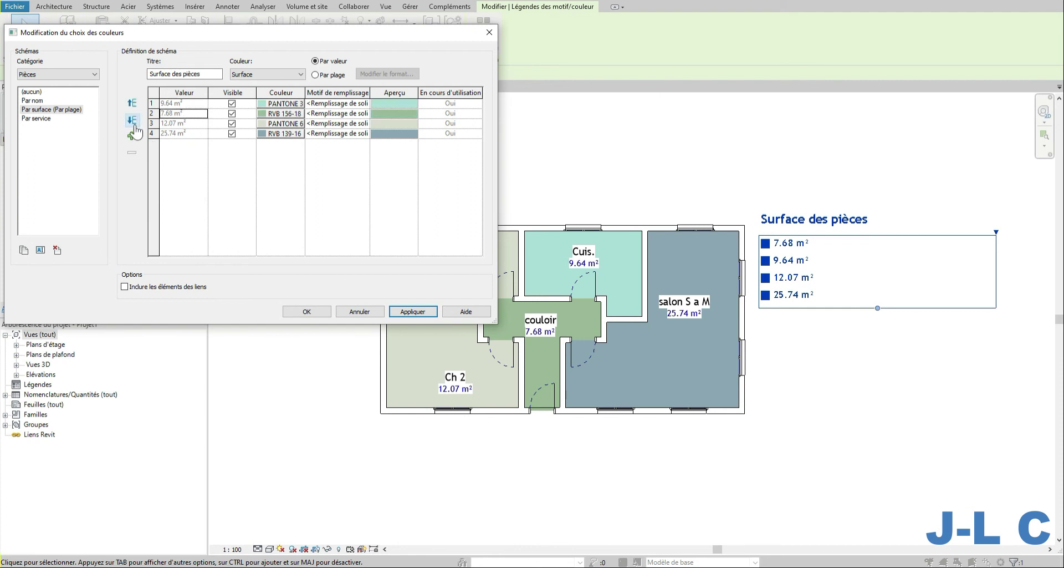
{"action": "left_click", "coordinate": [132, 119]}
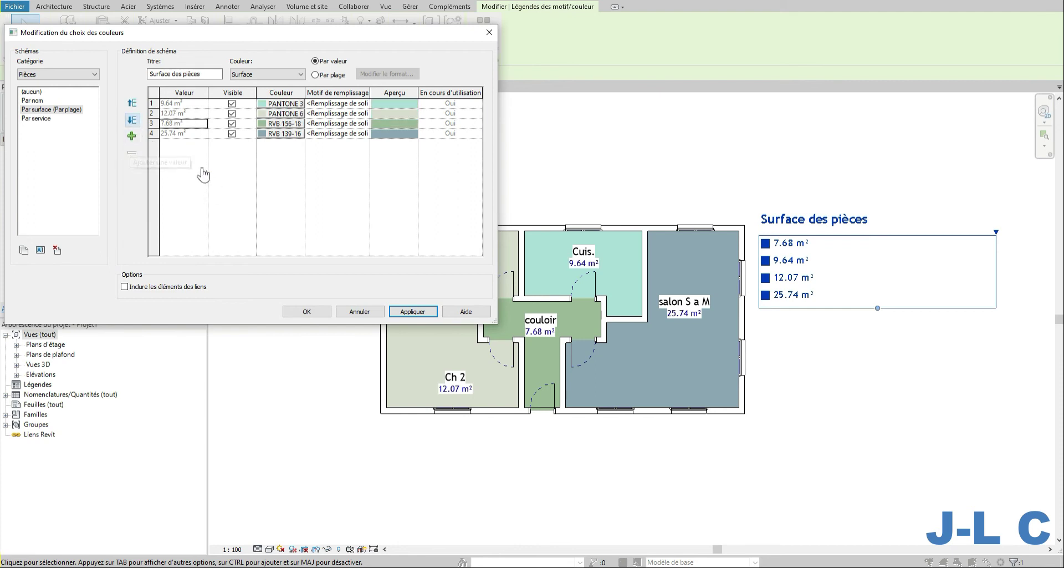
Add a new 10 m² value to the surface colour scheme, apply the reordered entries and accept the scheme.
{"action": "left_click", "coordinate": [169, 135]}
{"action": "left_click", "coordinate": [132, 136]}
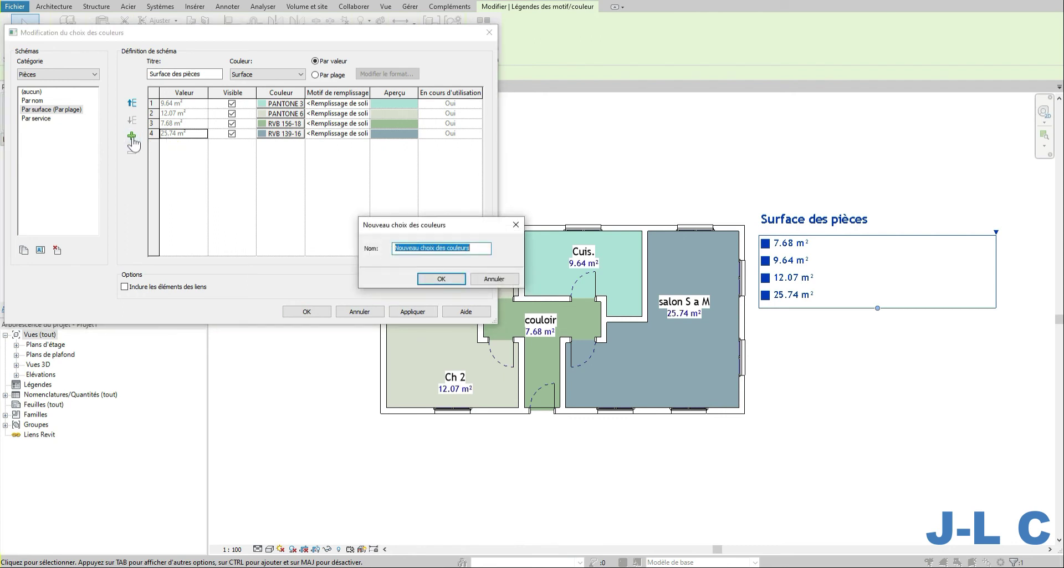
{"action": "left_click", "coordinate": [434, 278]}
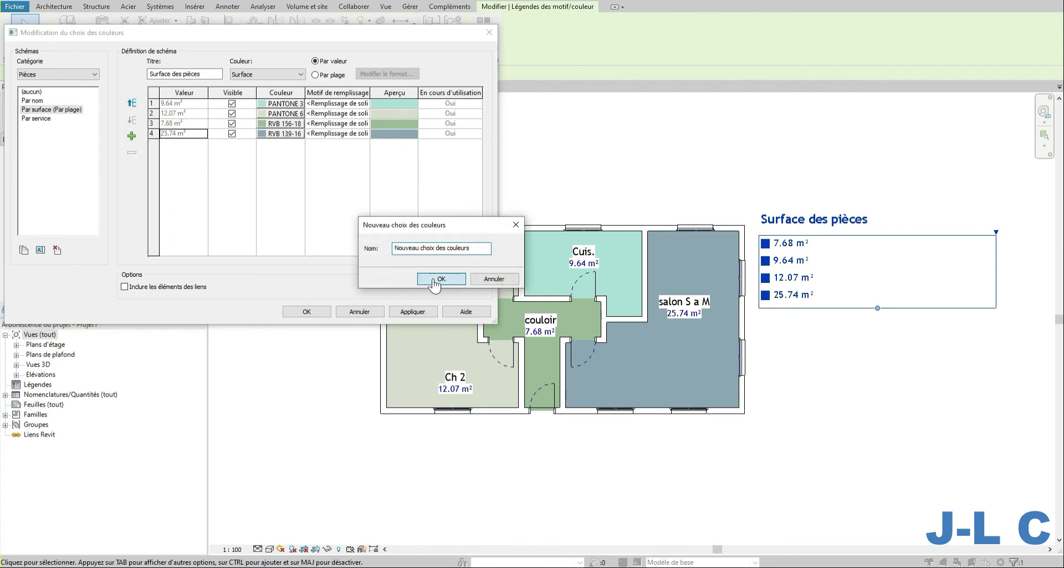
{"action": "left_click", "coordinate": [599, 289]}
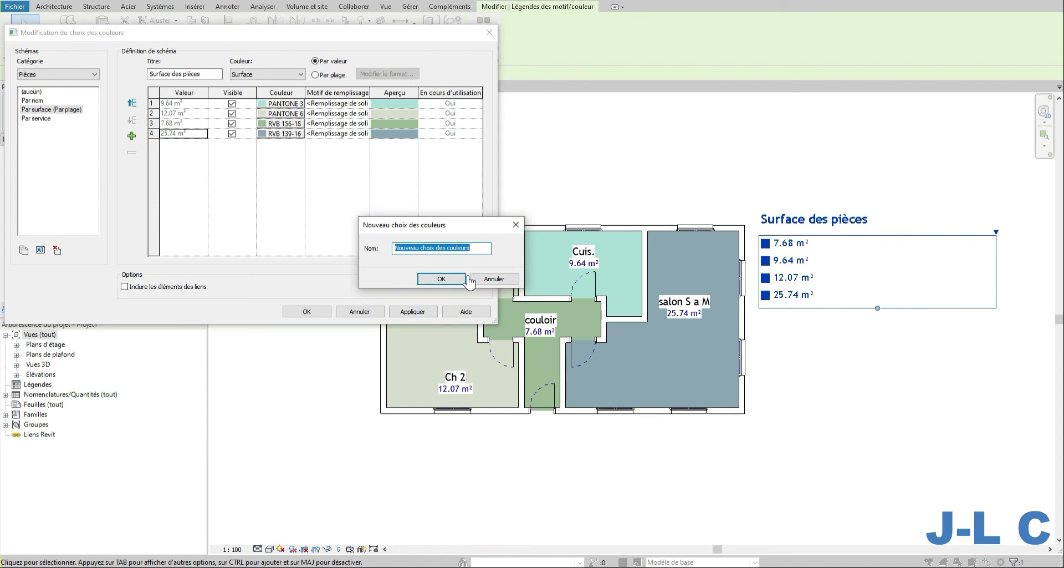
{"action": "type", "text": "10"}
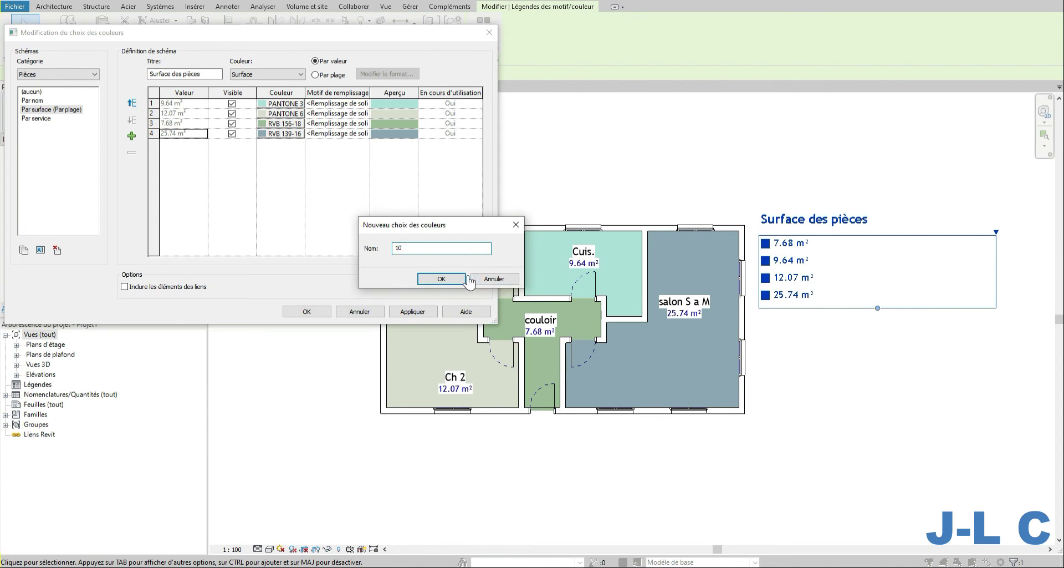
{"action": "left_click", "coordinate": [440, 279]}
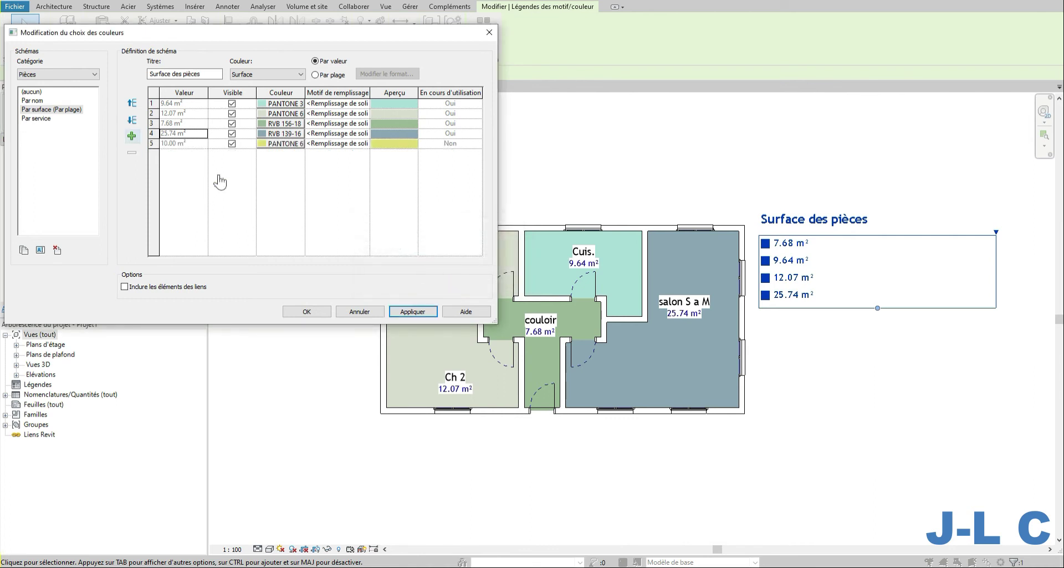
{"action": "left_click", "coordinate": [180, 144]}
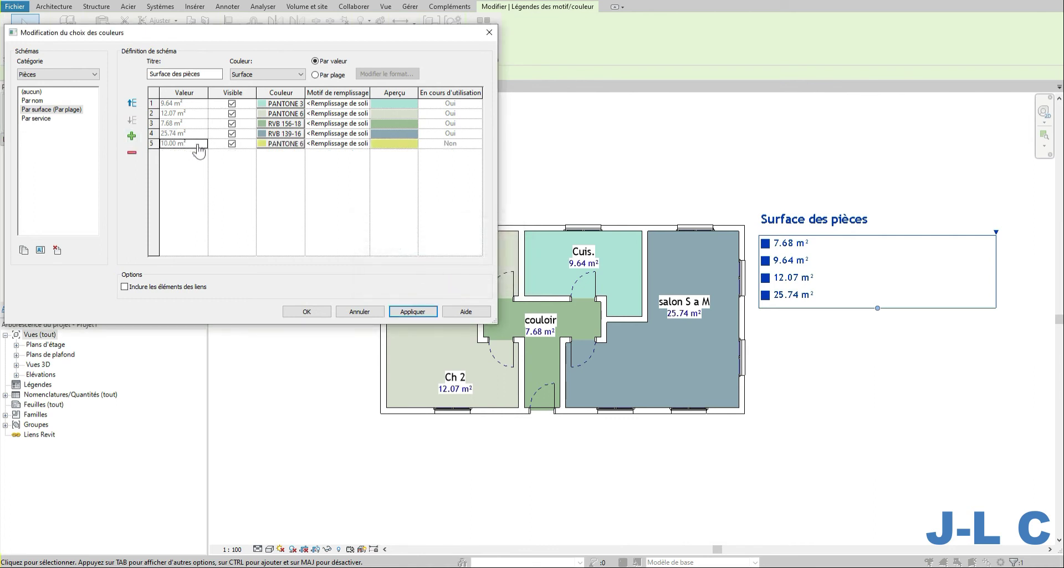
{"action": "left_click", "coordinate": [423, 313]}
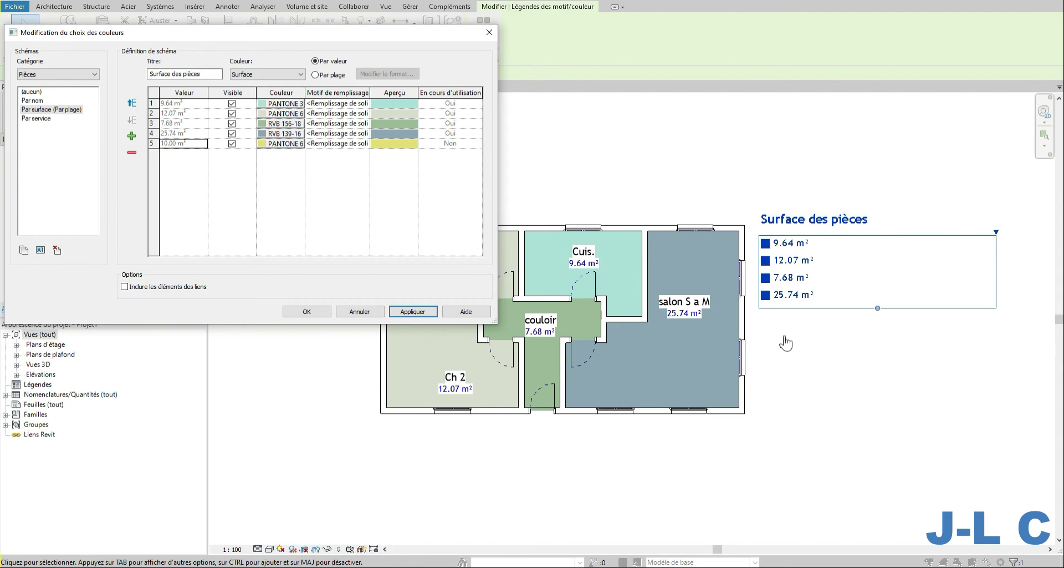
{"action": "left_click", "coordinate": [309, 312]}
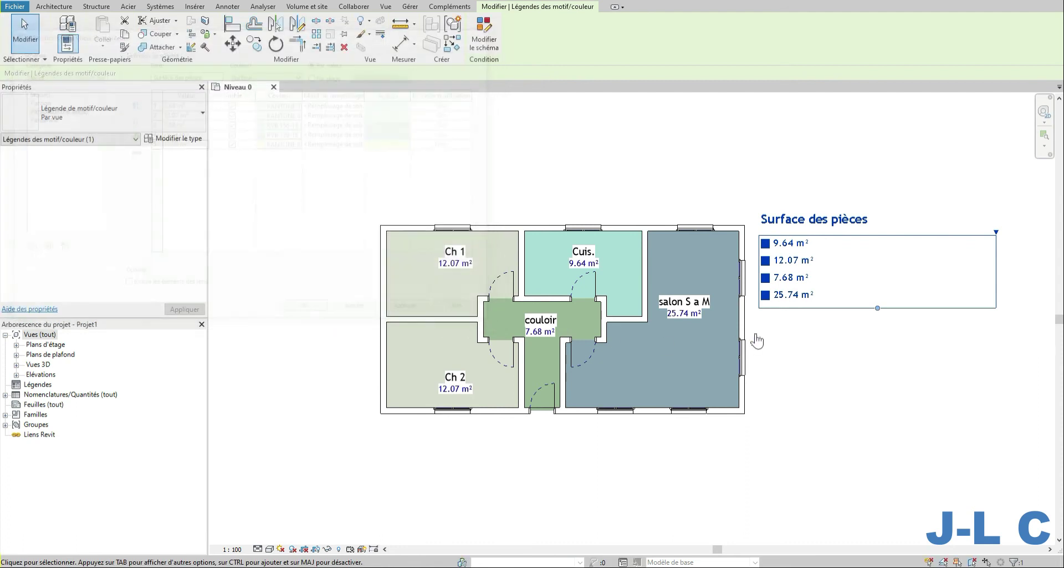
Move the wall between Cuis. and salon S a M about 0.4 m towards the salon to enlarge the kitchen.
{"action": "left_click", "coordinate": [645, 285]}
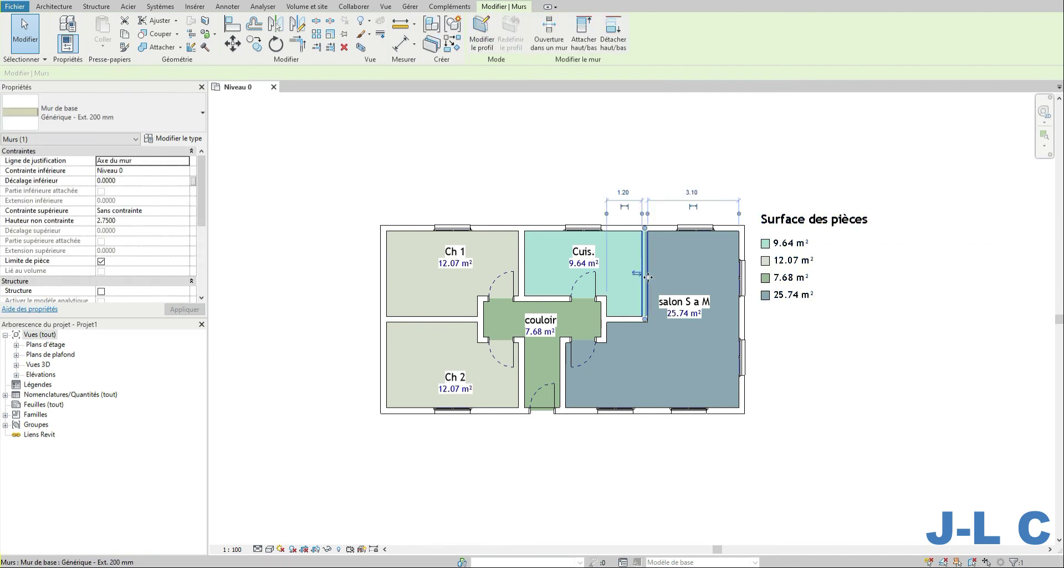
{"action": "left_click_drag", "start_coordinate": [657, 277], "coordinate": [669, 277]}
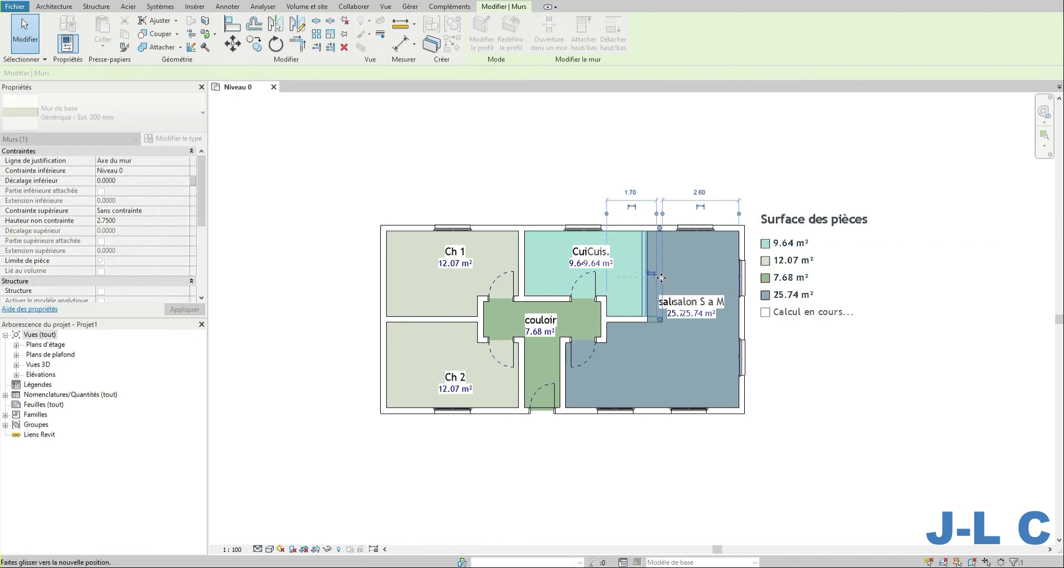
{"action": "left_click", "coordinate": [858, 331]}
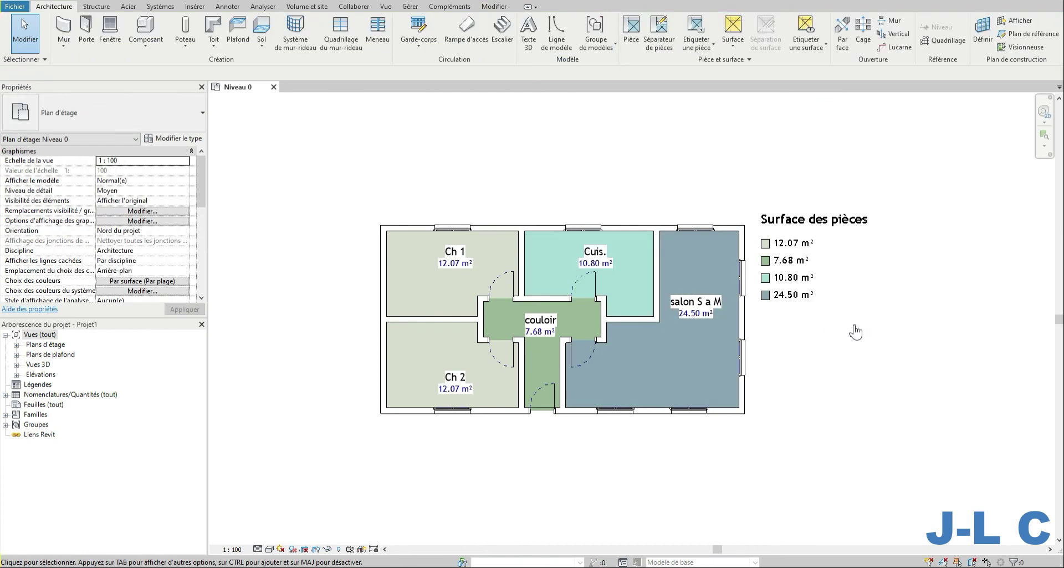
Examine how the legend's colour scheme lists the room surfaces after the wall move.
{"action": "left_click", "coordinate": [826, 283]}
{"action": "left_click", "coordinate": [483, 30]}
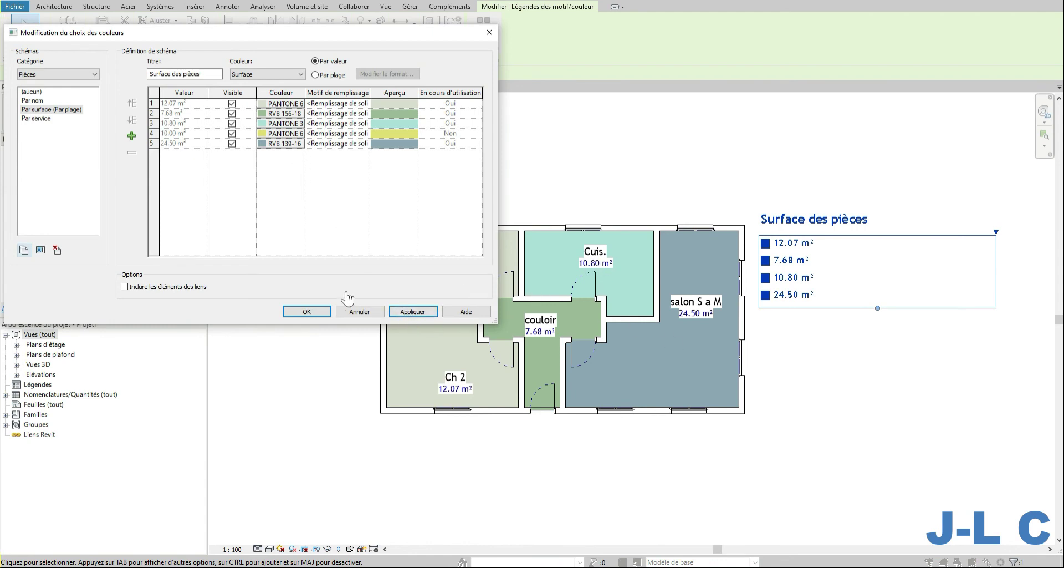
{"action": "left_click", "coordinate": [308, 312]}
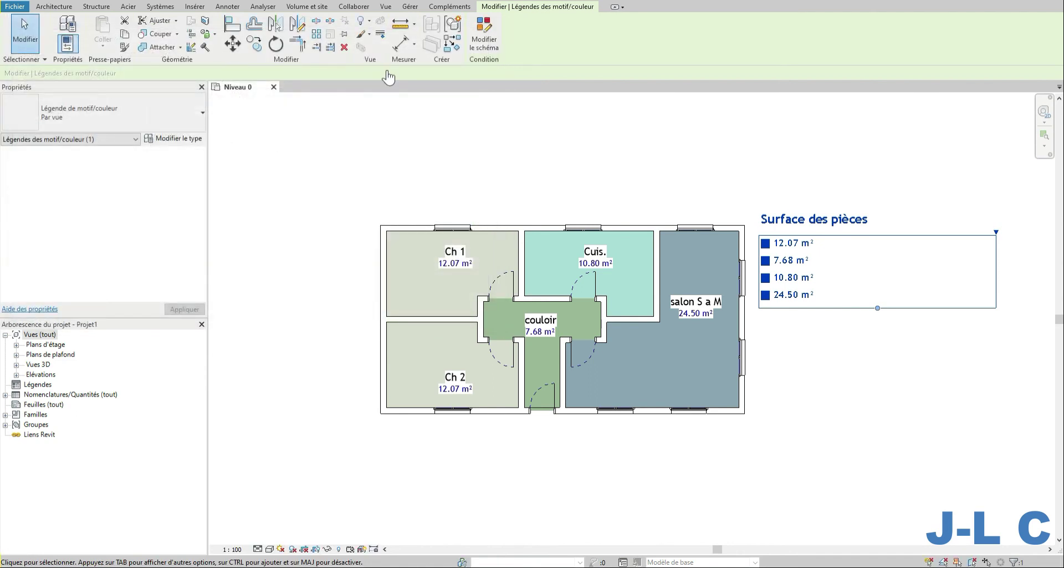
{"action": "left_click", "coordinate": [60, 8]}
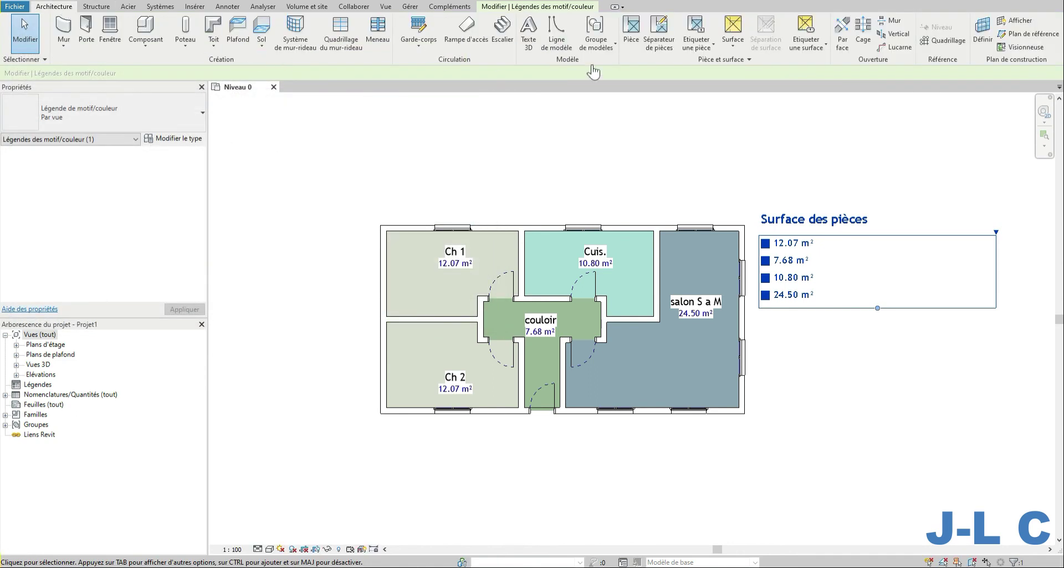
{"action": "left_click", "coordinate": [659, 33]}
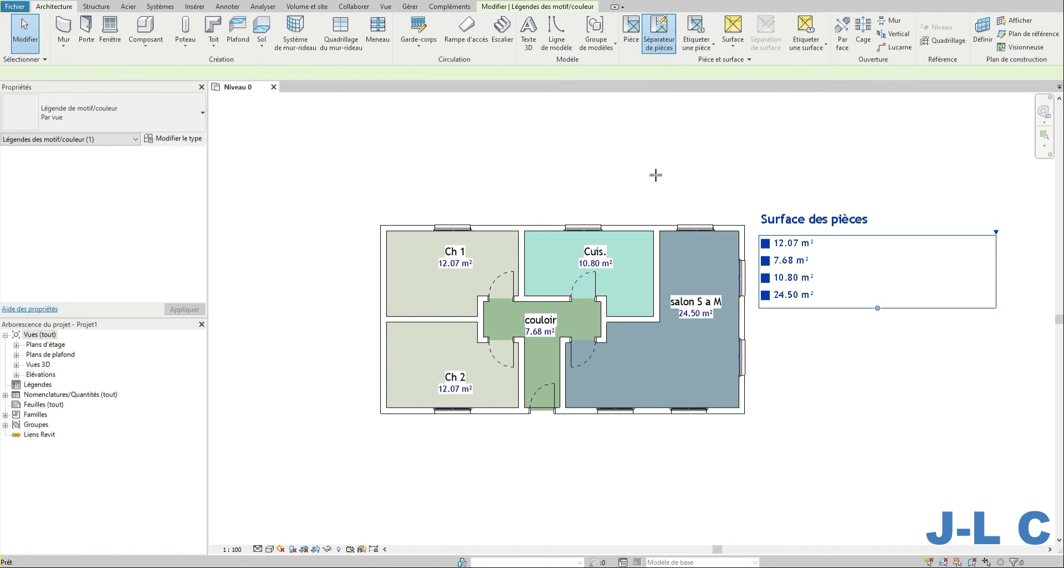
{"action": "left_click", "coordinate": [629, 122]}
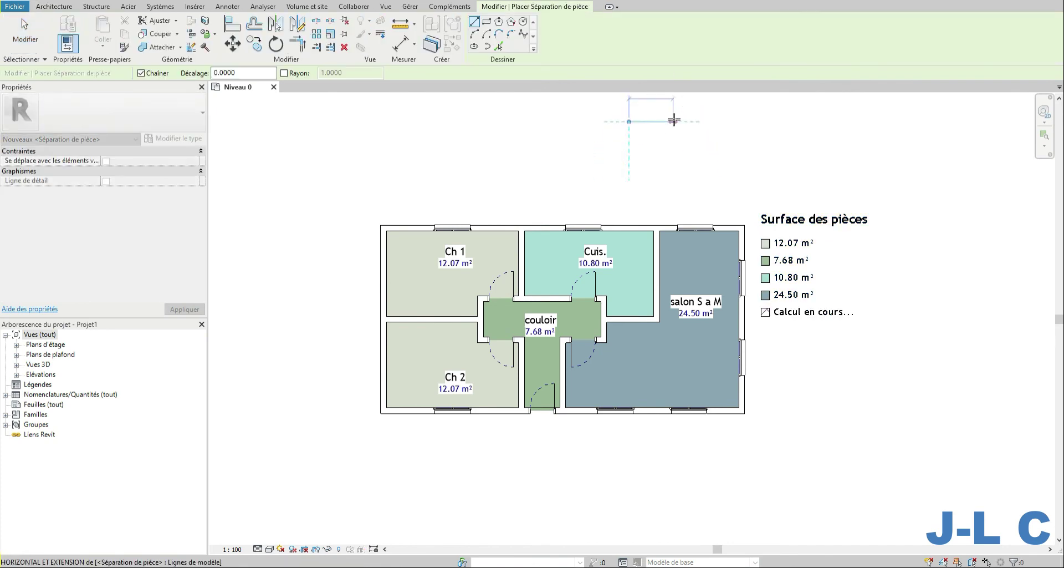
{"action": "left_click", "coordinate": [693, 122]}
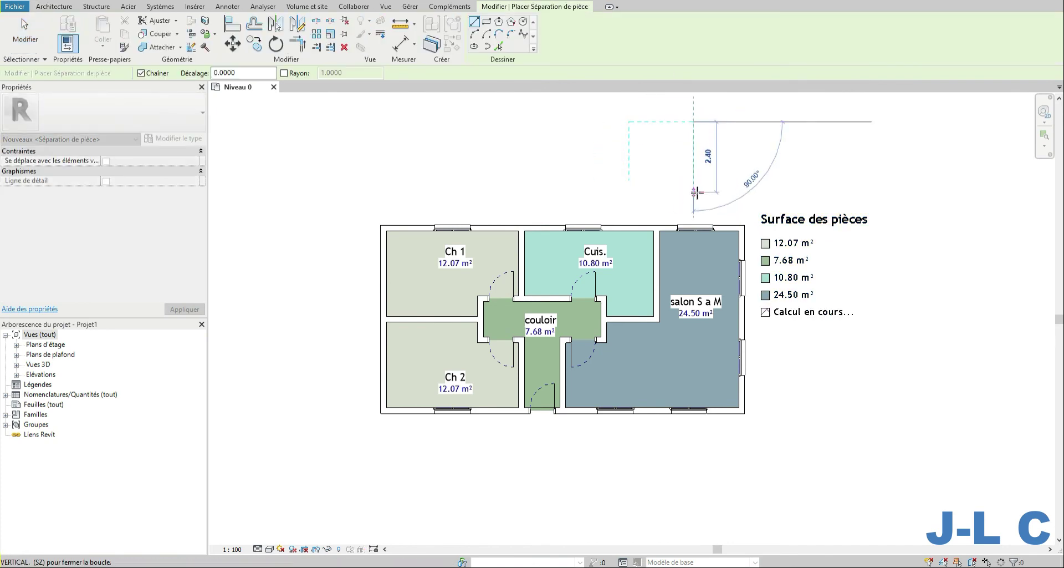
{"action": "left_click", "coordinate": [694, 195]}
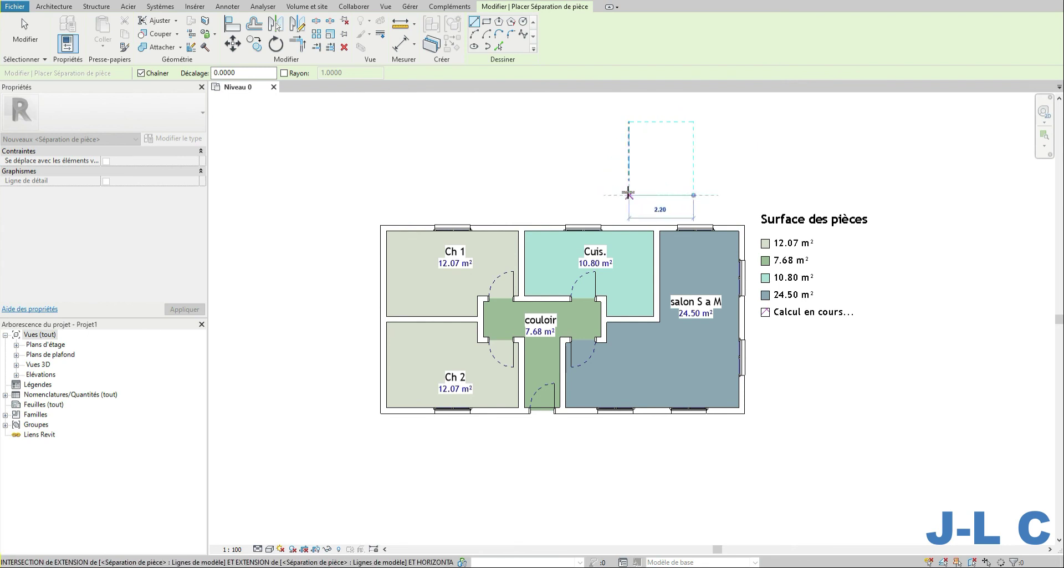
{"action": "left_click", "coordinate": [603, 195]}
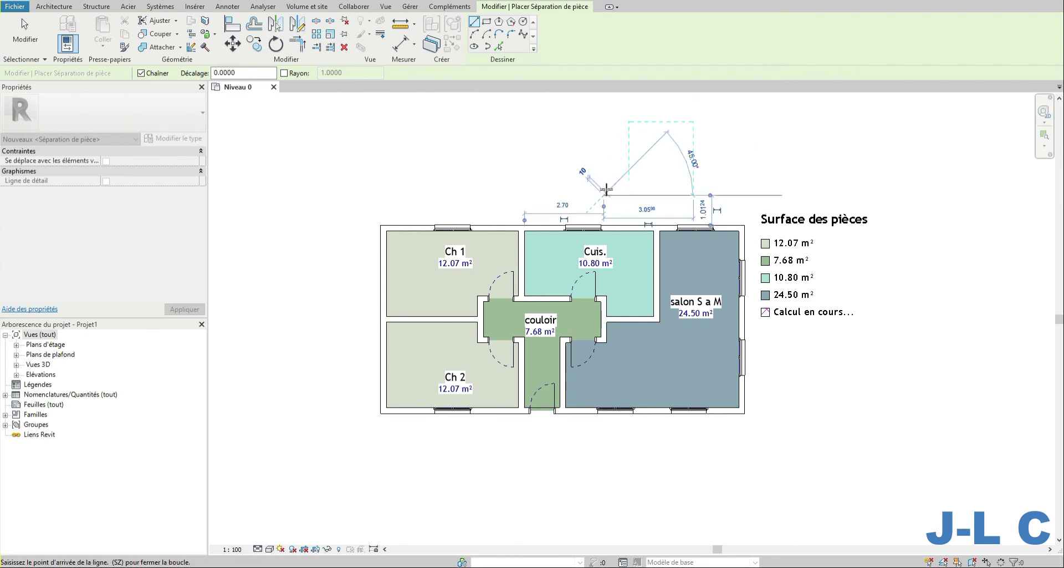
{"action": "key", "text": "Escape"}
{"action": "key", "text": "Escape"}
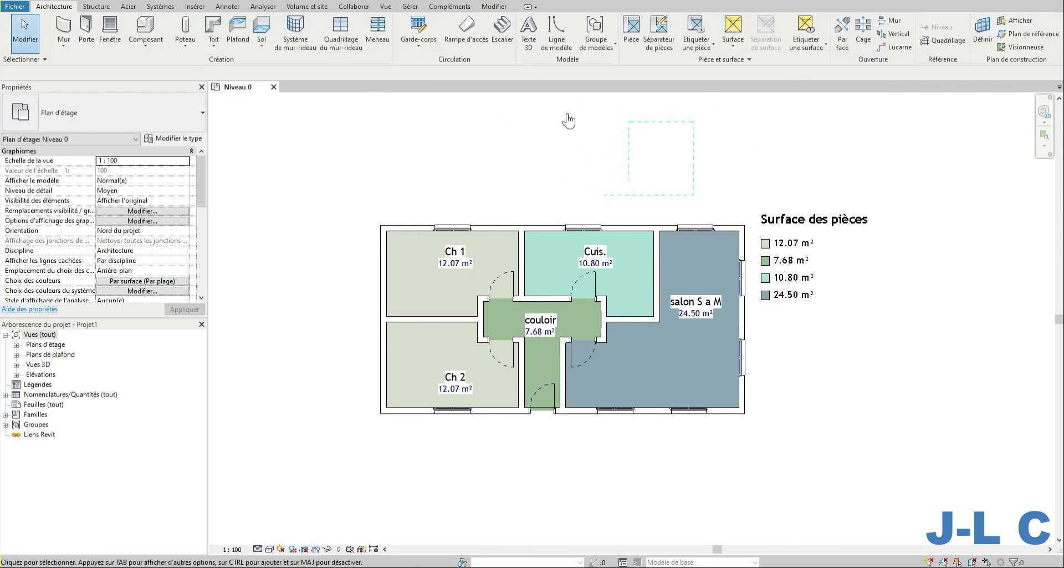
{"action": "left_click_drag", "start_coordinate": [571, 107], "coordinate": [735, 225]}
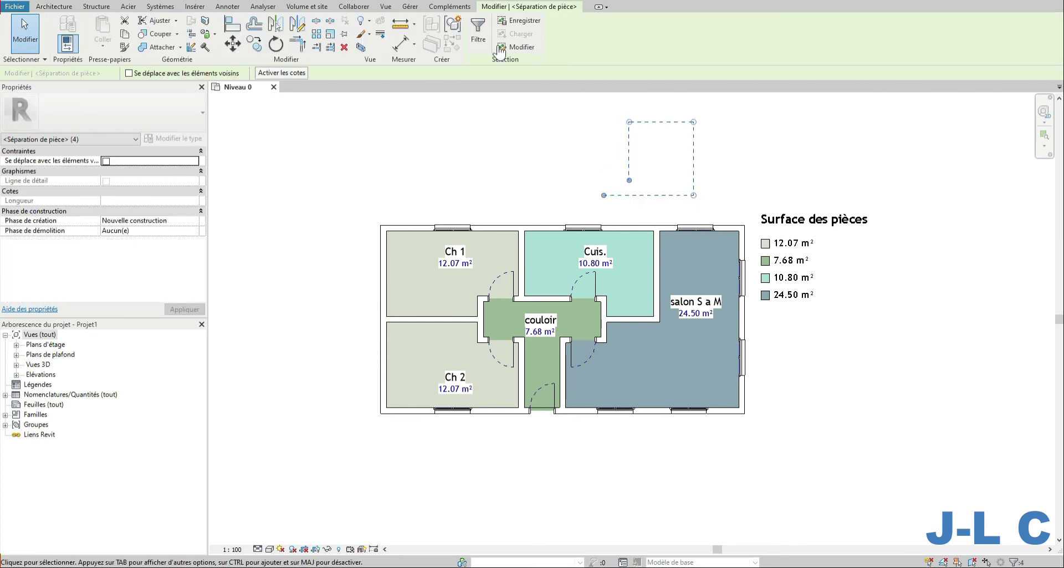
{"action": "left_click", "coordinate": [344, 47]}
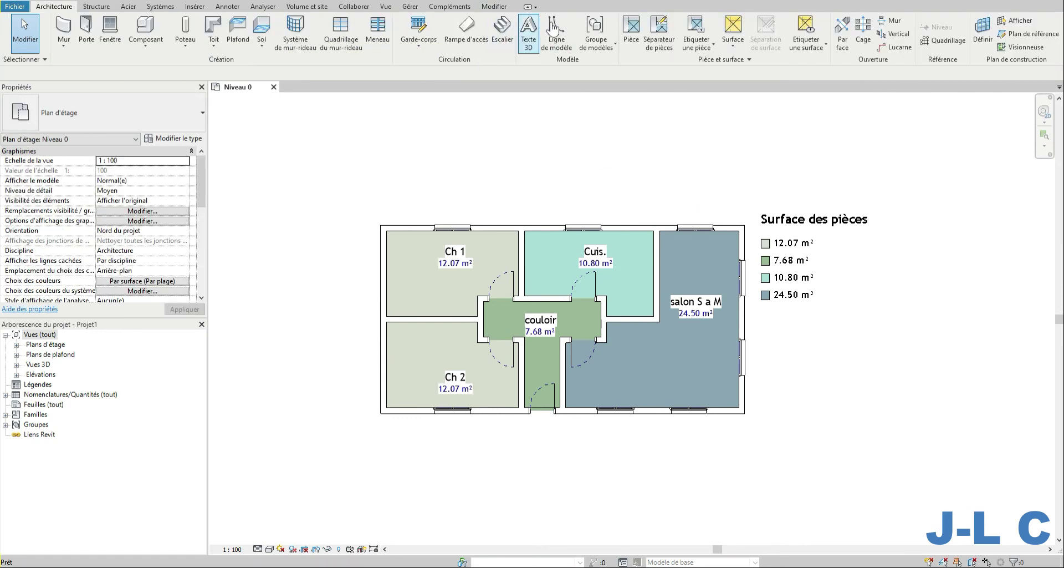
Sketch a closed rectangle of room separation lines about 2.4 m high outside the building, above the kitchen and salon.
{"action": "left_click", "coordinate": [665, 36]}
{"action": "left_click", "coordinate": [648, 108]}
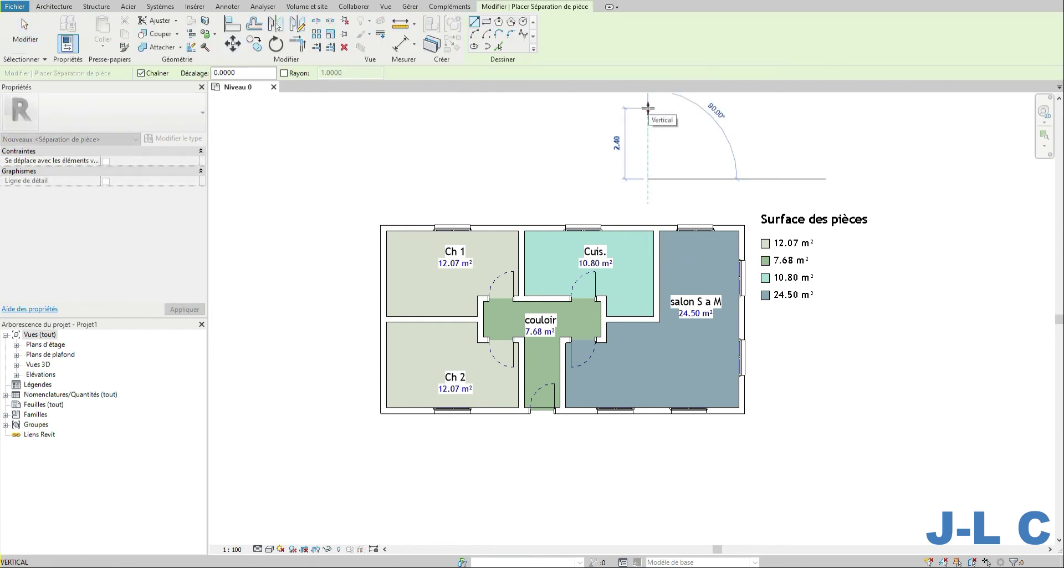
{"action": "left_click", "coordinate": [712, 108]}
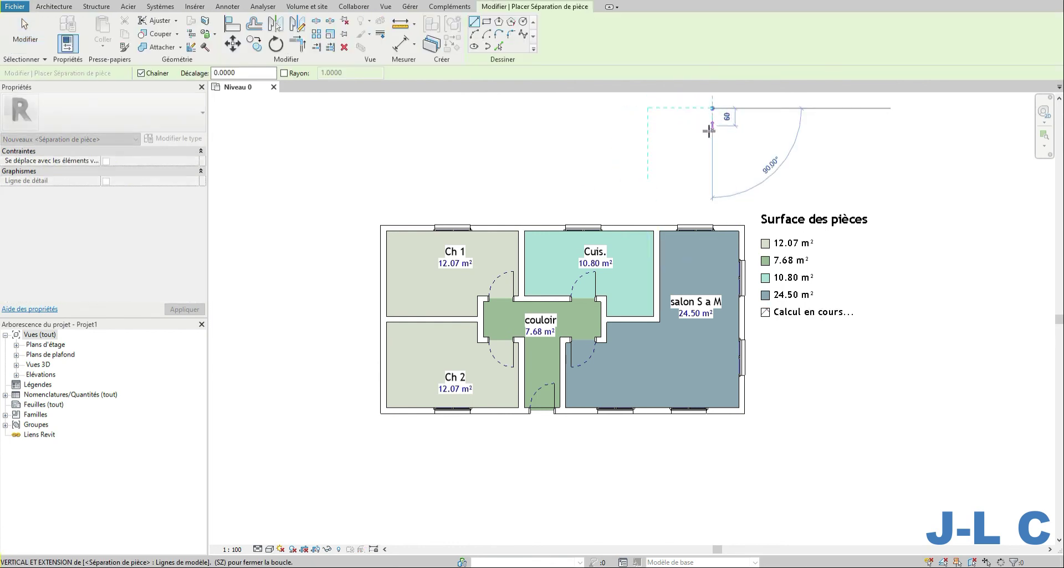
{"action": "left_click", "coordinate": [712, 179]}
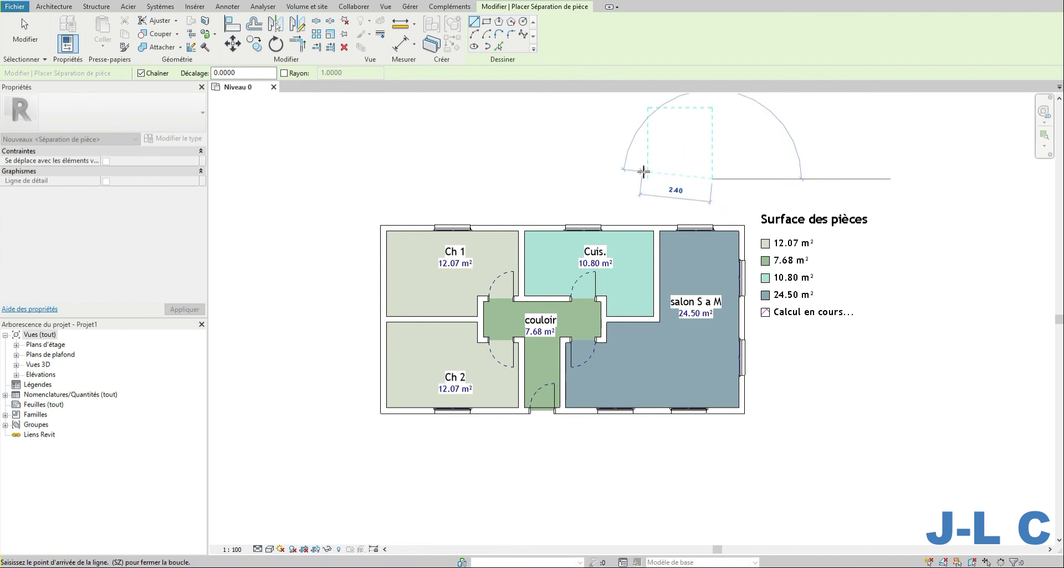
{"action": "left_click", "coordinate": [648, 178]}
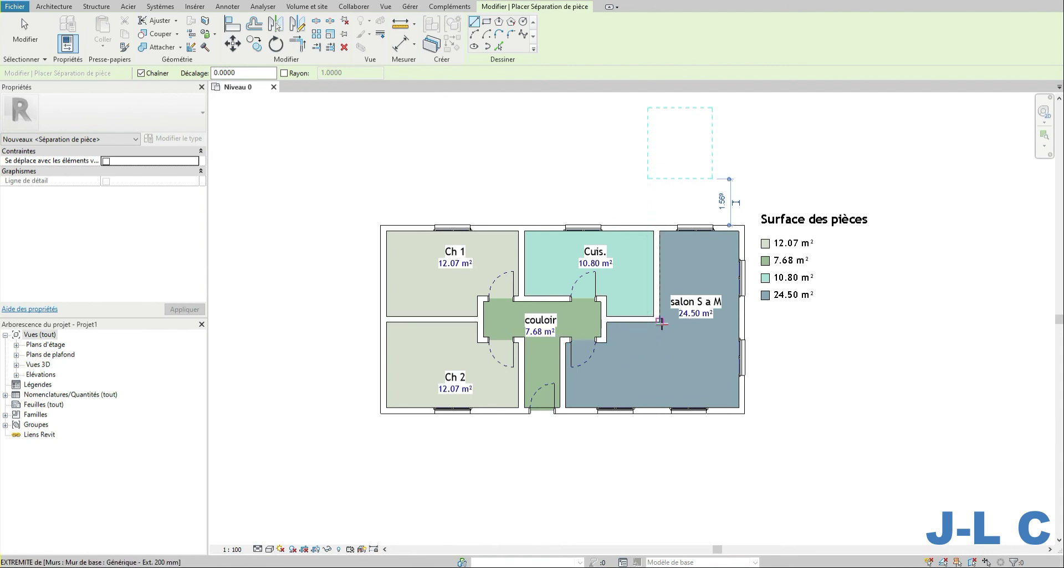
Draw a vertical 2.90 m room separation line from the kitchen's outer wall corner to the lower exterior wall, splitting the salon.
{"action": "left_click", "coordinate": [660, 322]}
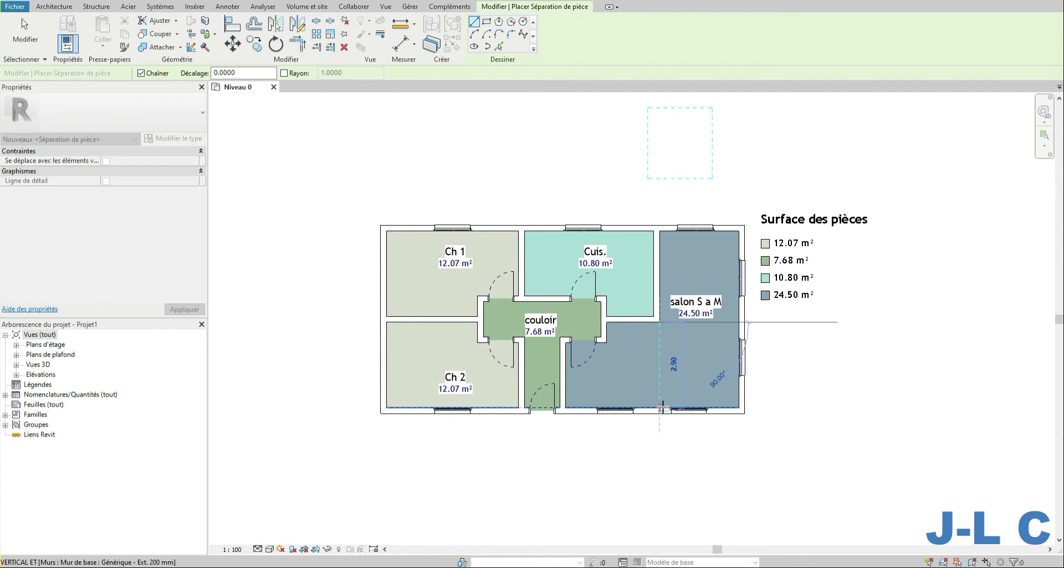
{"action": "left_click", "coordinate": [662, 408]}
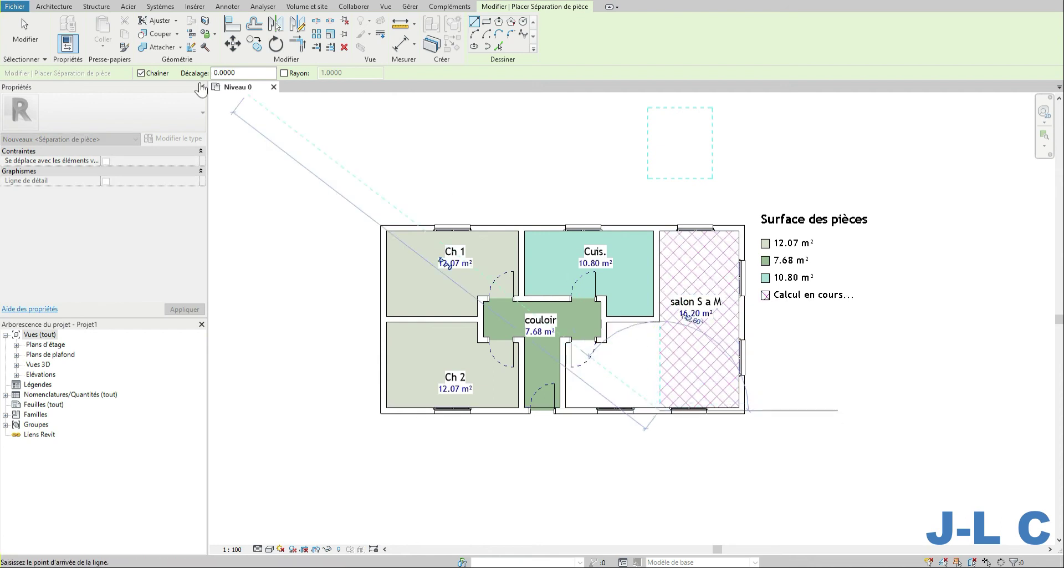
{"action": "left_click", "coordinate": [25, 32]}
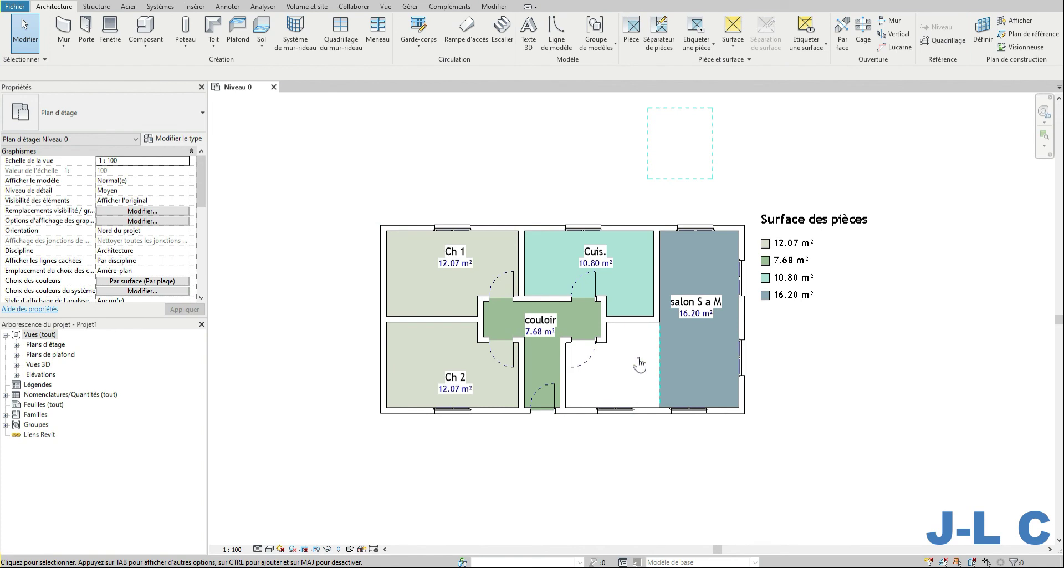
Place a new room in the empty area between the corridor and the separation line, and tag it.
{"action": "left_click", "coordinate": [632, 32]}
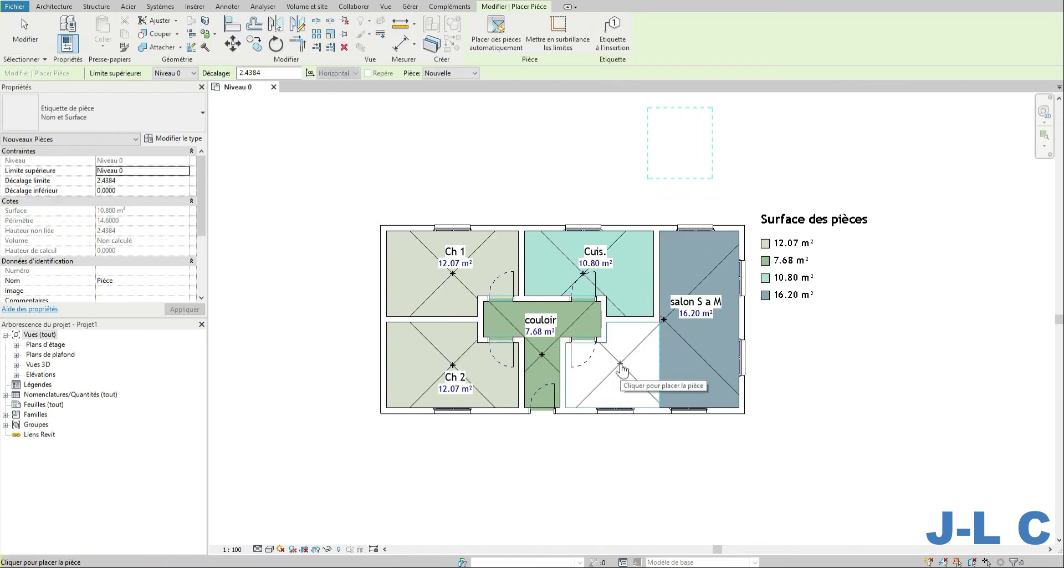
{"action": "left_click", "coordinate": [620, 368]}
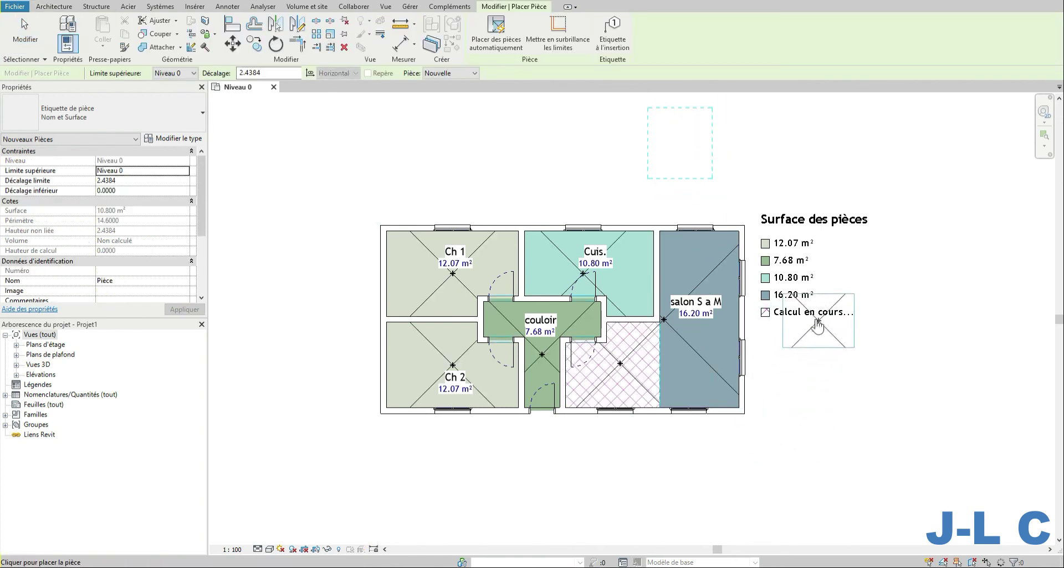
{"action": "key", "text": "Escape"}
{"action": "key", "text": "Escape"}
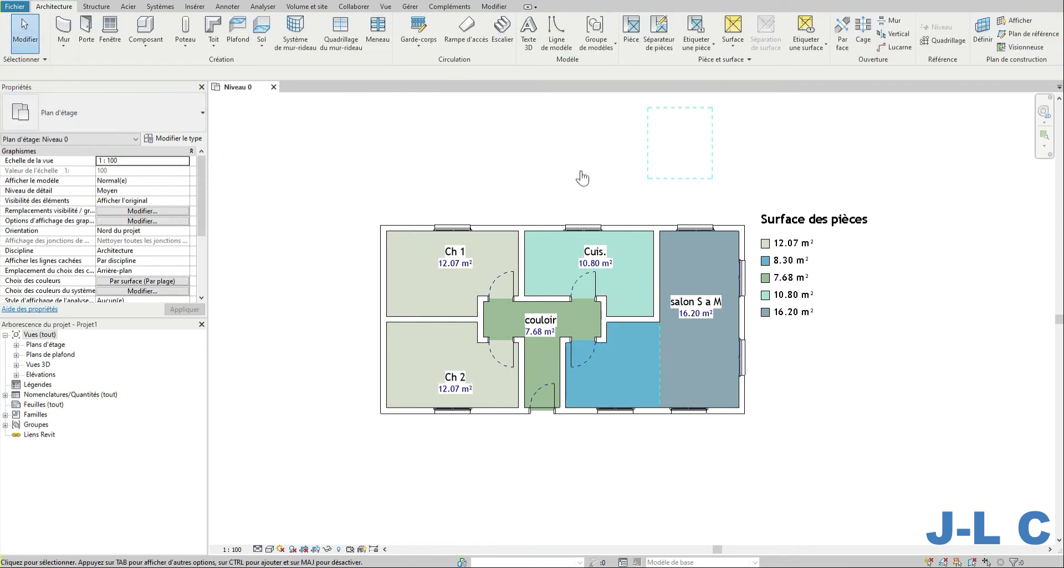
{"action": "left_click", "coordinate": [687, 39]}
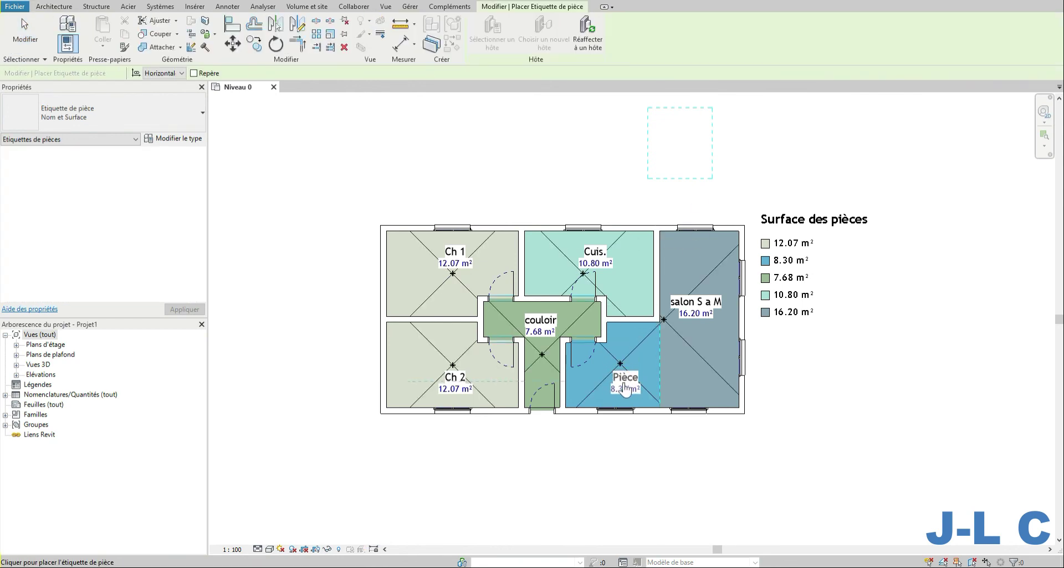
{"action": "left_click", "coordinate": [625, 388]}
{"action": "key", "text": "Escape"}
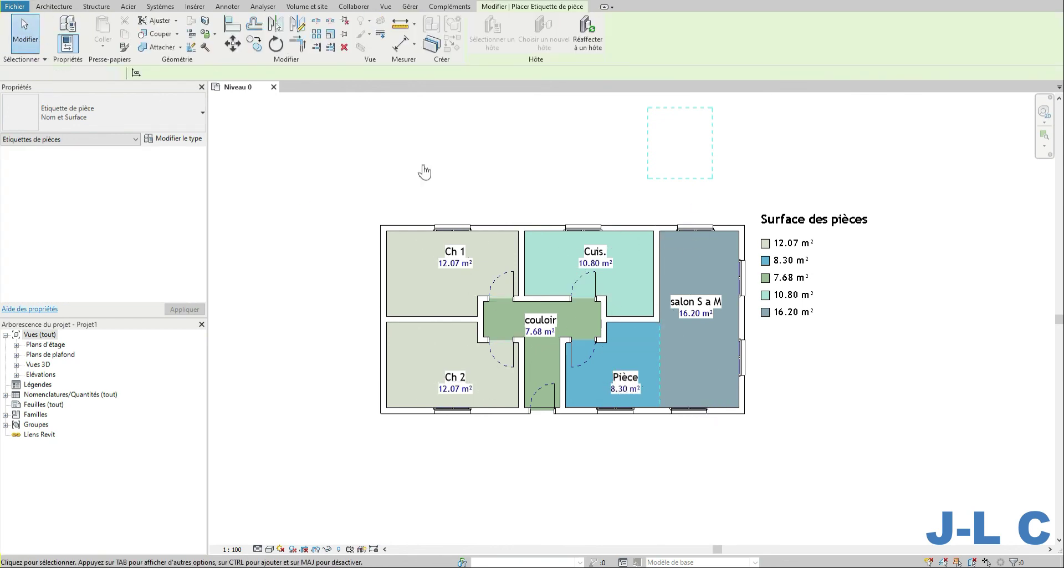
Rename the tall room "salon S a M" as "S a M" and the new room beside it as "Salon".
{"action": "left_click", "coordinate": [696, 305]}
{"action": "left_click", "coordinate": [697, 303]}
{"action": "left_click", "coordinate": [699, 304]}
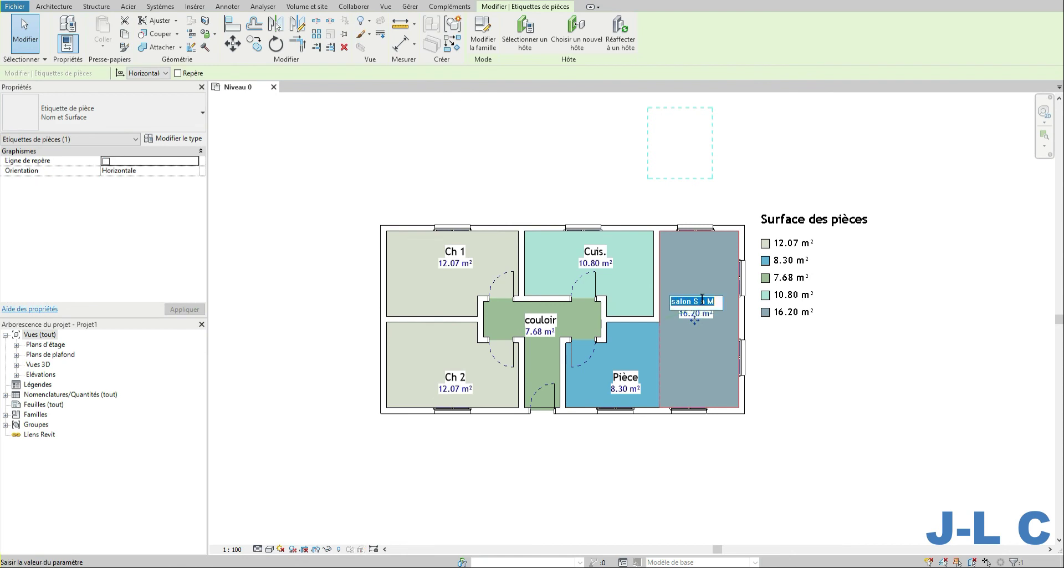
{"action": "left_click_drag", "start_coordinate": [692, 300], "coordinate": [638, 295]}
{"action": "key", "text": "Delete"}
{"action": "left_click", "coordinate": [625, 381]}
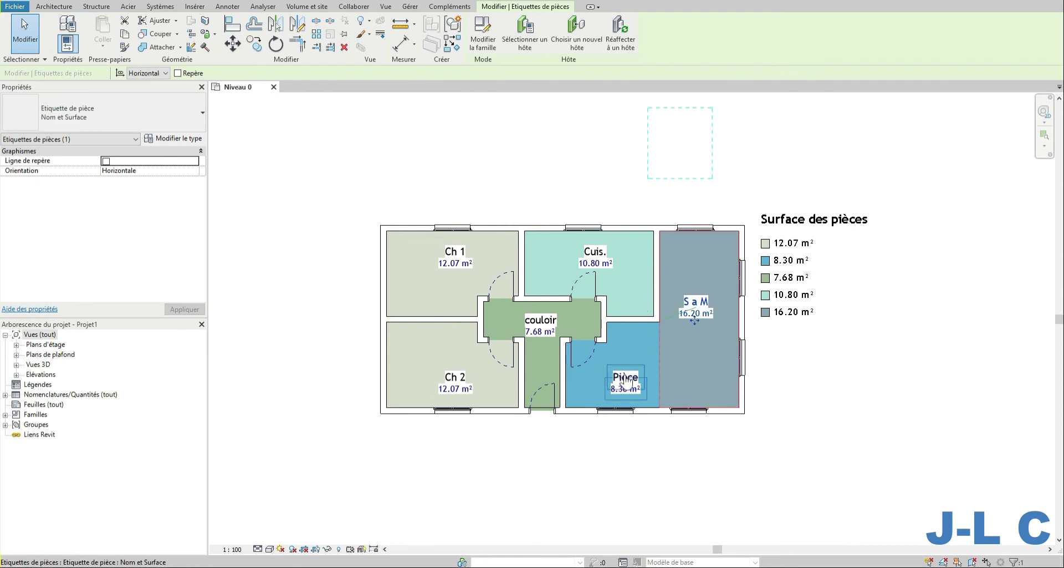
{"action": "left_click", "coordinate": [624, 376]}
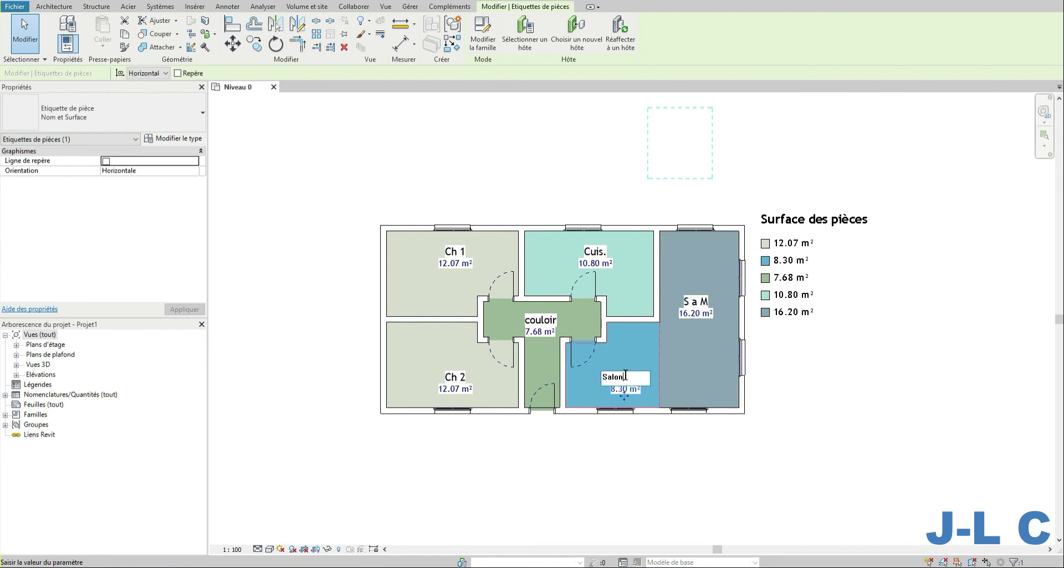
{"action": "key", "text": "Return"}
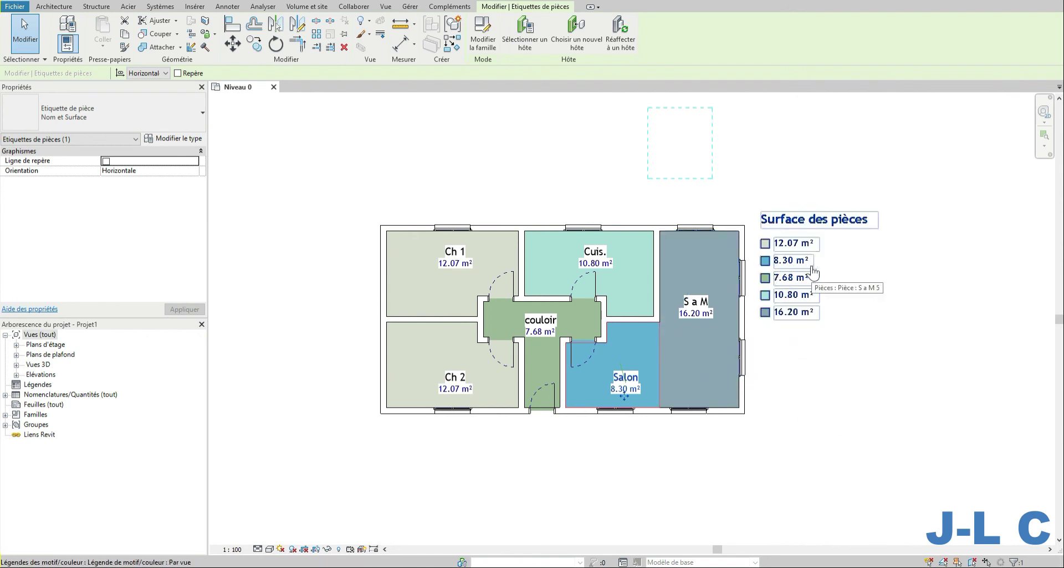
Switch the legend's colour scheme to "Par nom" so the rooms are coloured by name.
{"action": "left_click", "coordinate": [787, 245]}
{"action": "left_click", "coordinate": [480, 33]}
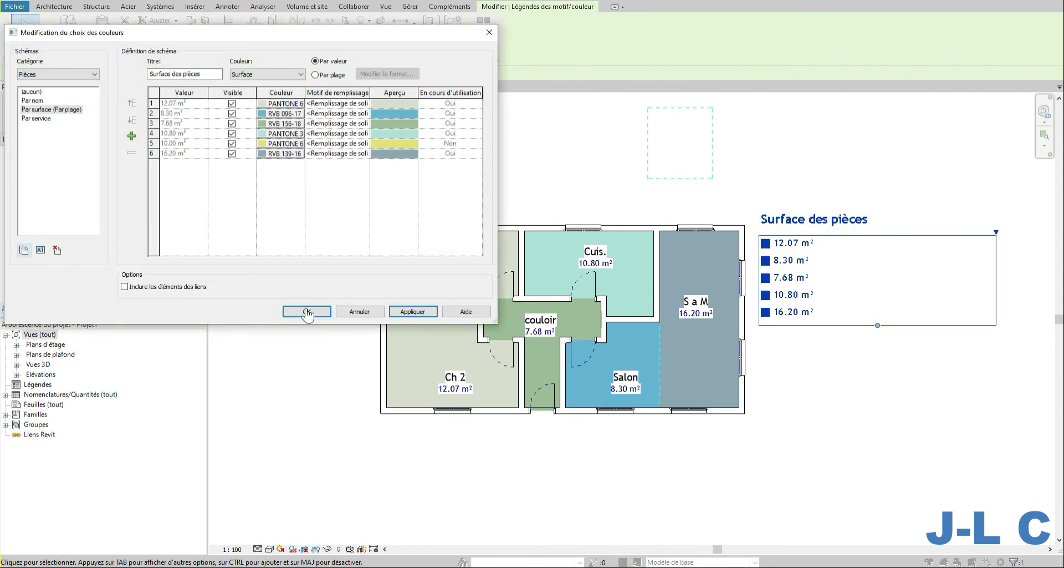
{"action": "left_click", "coordinate": [43, 102]}
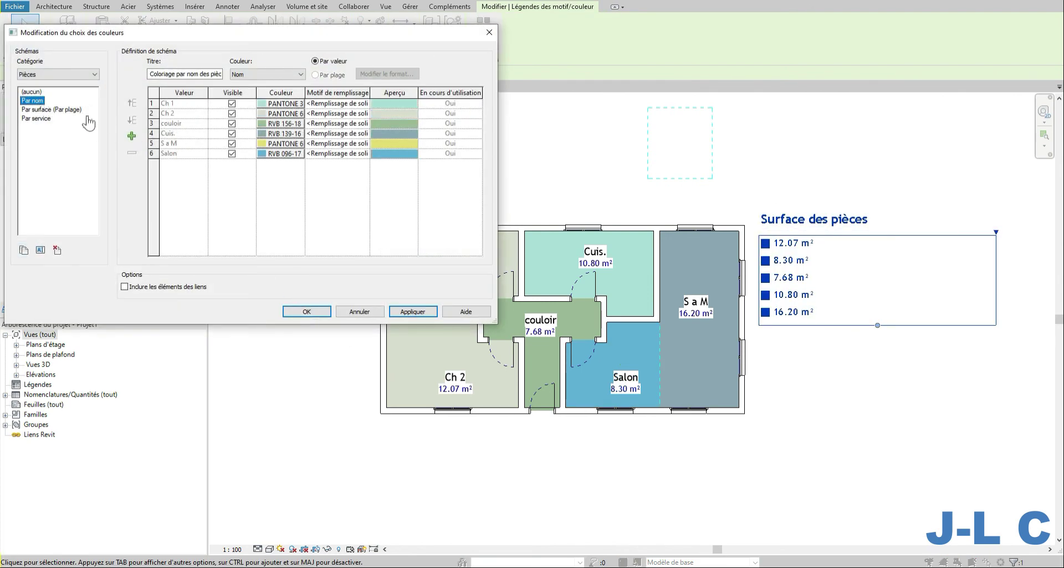
{"action": "left_click", "coordinate": [409, 313]}
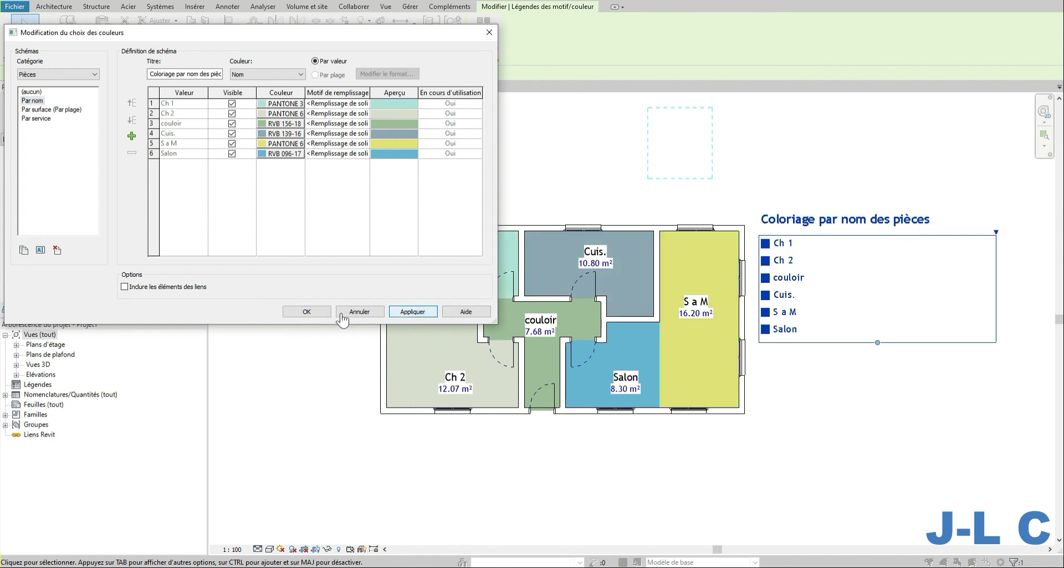
{"action": "left_click", "coordinate": [313, 311]}
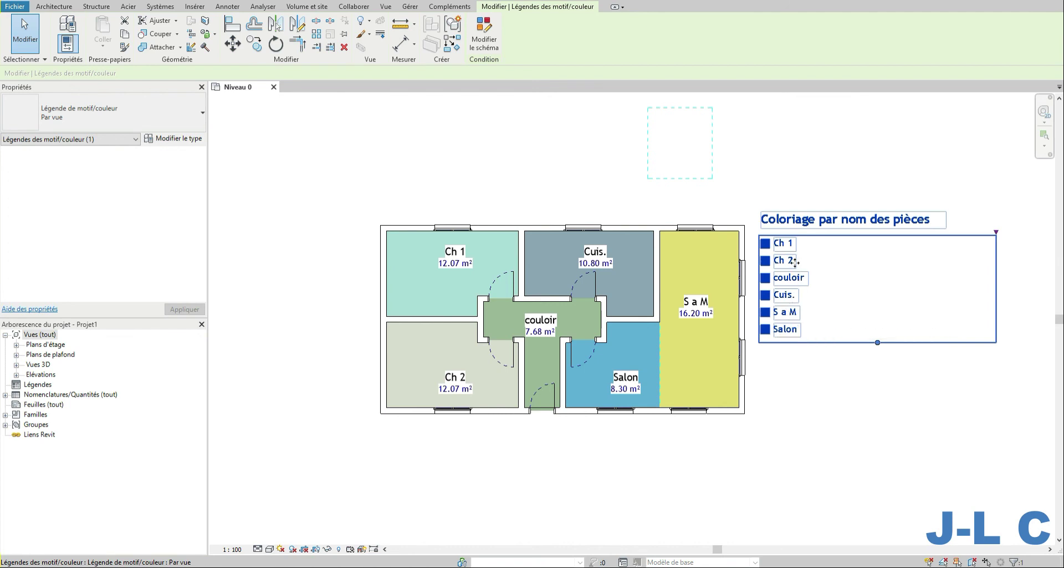
{"action": "left_click", "coordinate": [846, 369]}
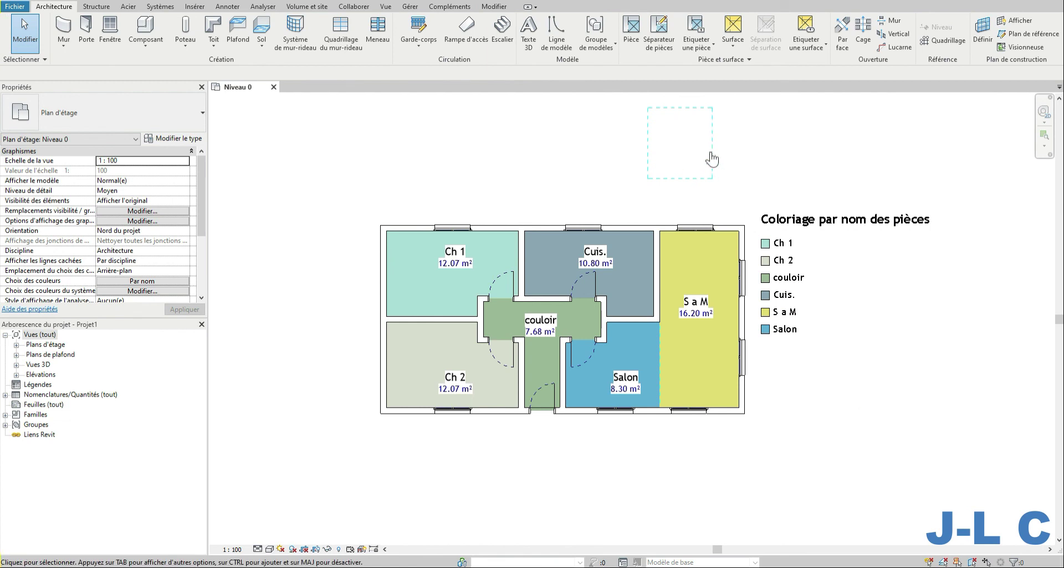
Place a new room inside the rectangle of room separation lines outside the building.
{"action": "left_click", "coordinate": [631, 31]}
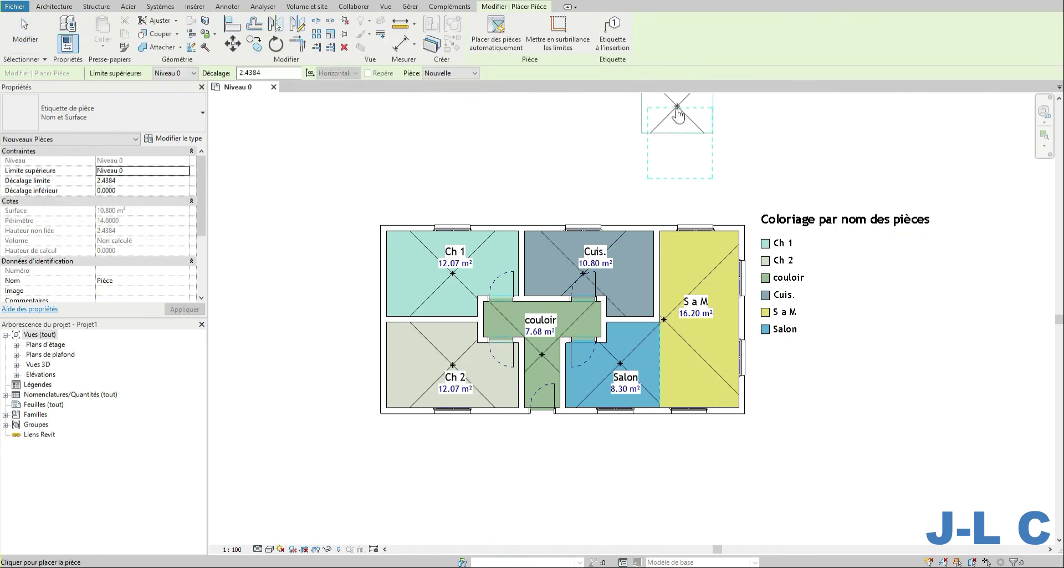
{"action": "left_click", "coordinate": [681, 145]}
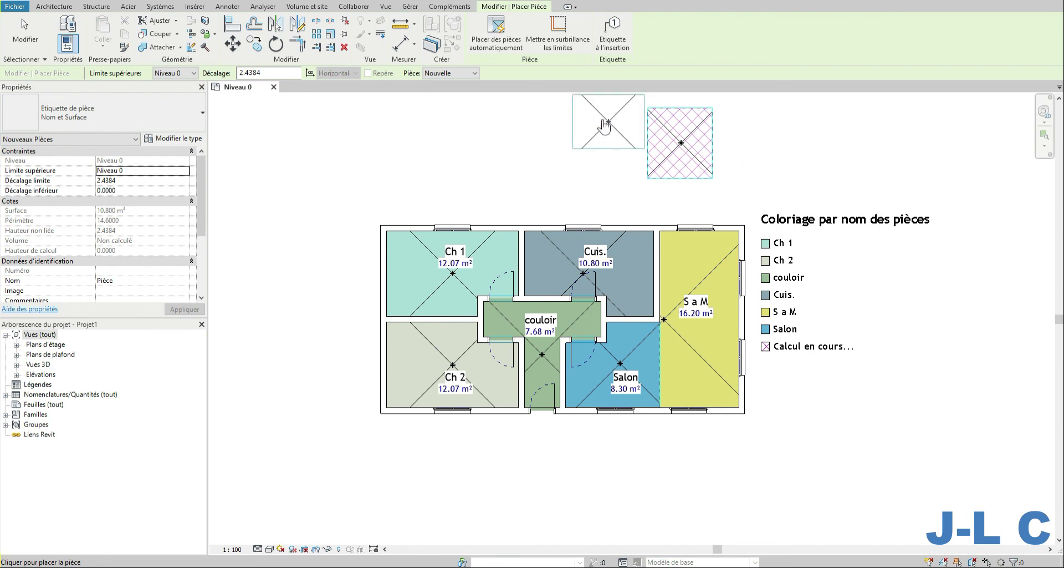
{"action": "left_click", "coordinate": [25, 33]}
{"action": "middle_click_drag", "start_coordinate": [708, 195], "coordinate": [630, 287]}
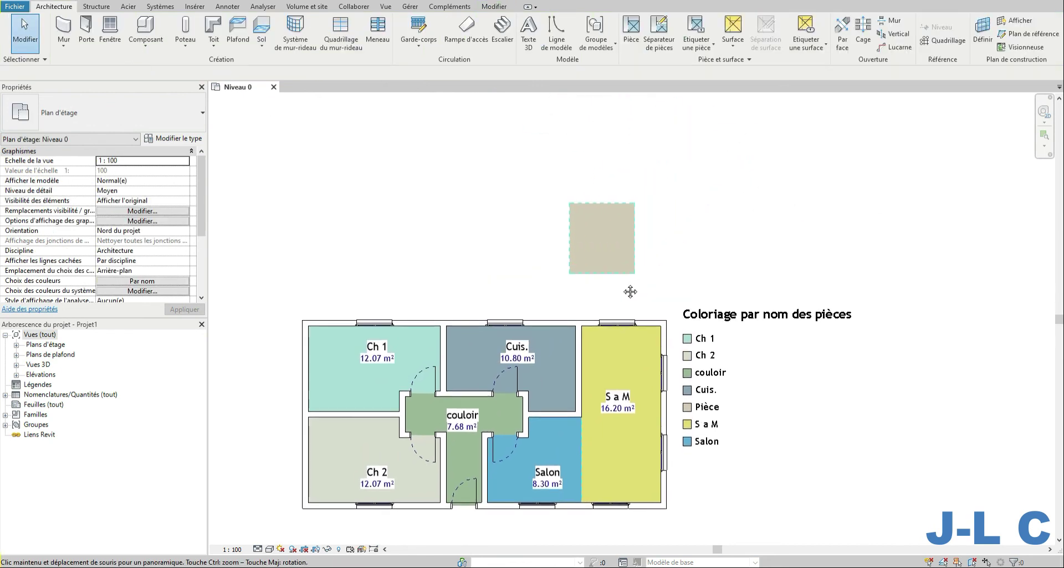
Tag the room outside the building with the name and surface tag, near its upper edge.
{"action": "left_click", "coordinate": [699, 44]}
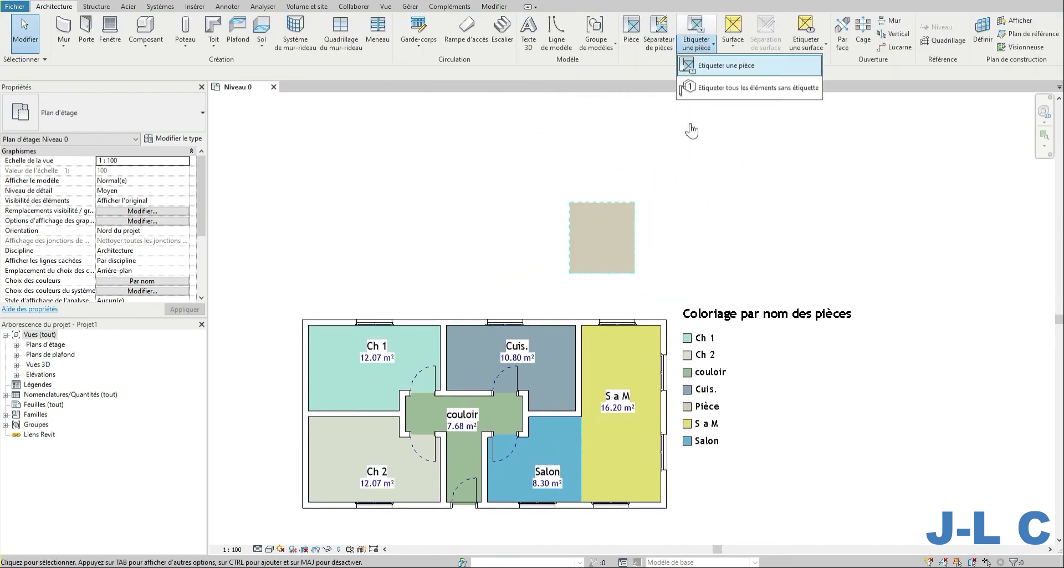
{"action": "left_click", "coordinate": [739, 67]}
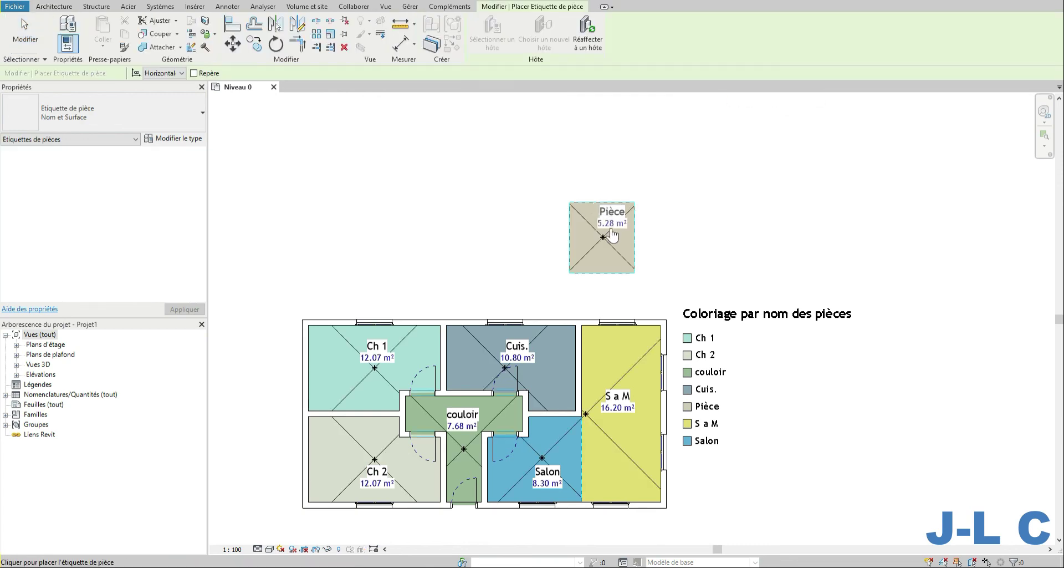
{"action": "left_click", "coordinate": [602, 227]}
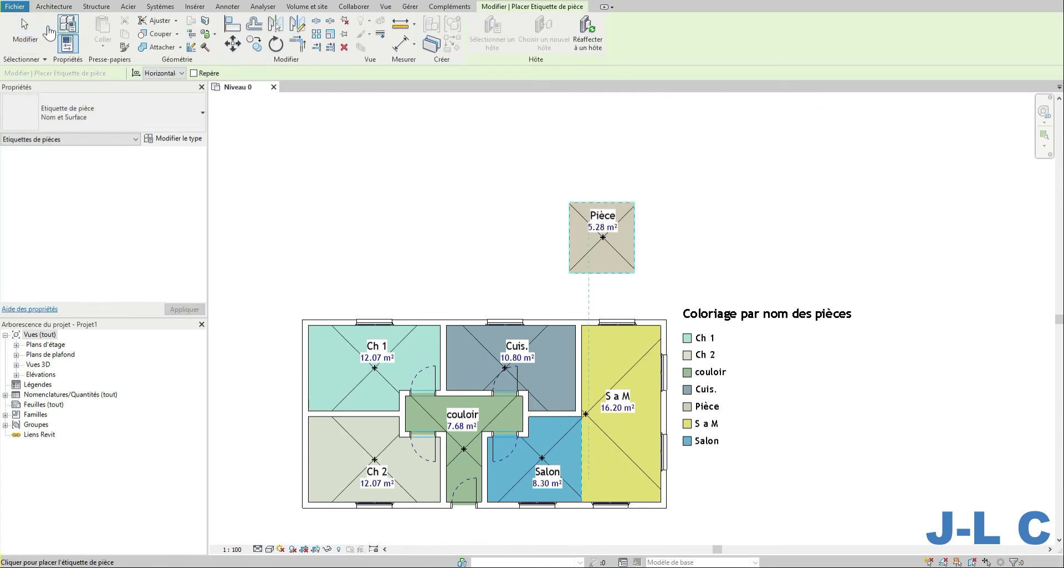
{"action": "key", "text": "Escape"}
{"action": "key", "text": "Escape"}
Copy the outside room with its tag and separation lines horizontally, placing the copy just to the right of the original.
{"action": "left_click_drag", "start_coordinate": [537, 173], "coordinate": [682, 300]}
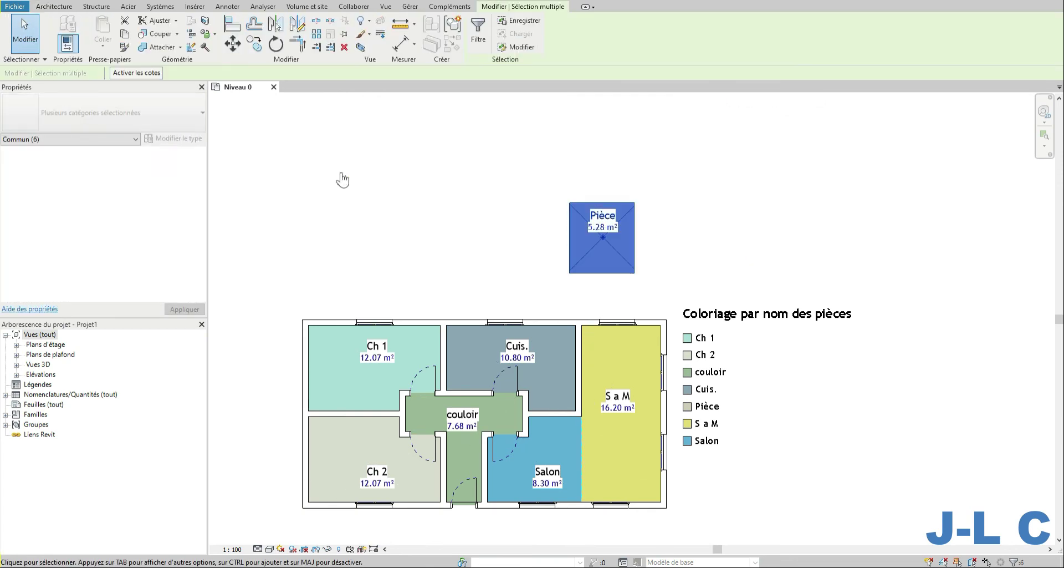
{"action": "left_click", "coordinate": [254, 44]}
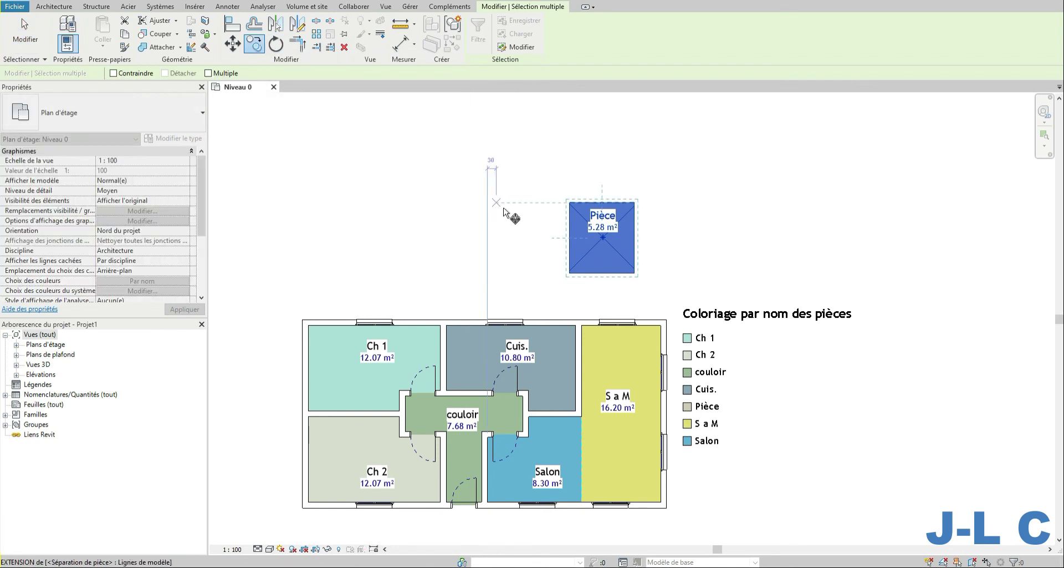
{"action": "left_click", "coordinate": [508, 217]}
{"action": "left_click", "coordinate": [591, 217]}
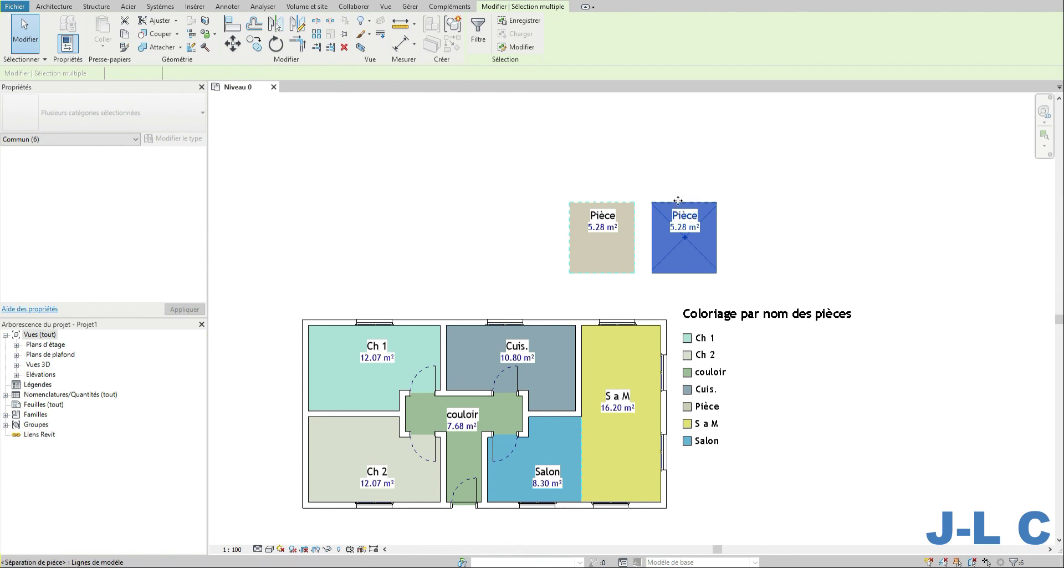
Move the copied room's upper separation line about 1.80 m upward to enlarge the room.
{"action": "left_click", "coordinate": [678, 201]}
{"action": "left_click_drag", "start_coordinate": [678, 200], "coordinate": [679, 150]}
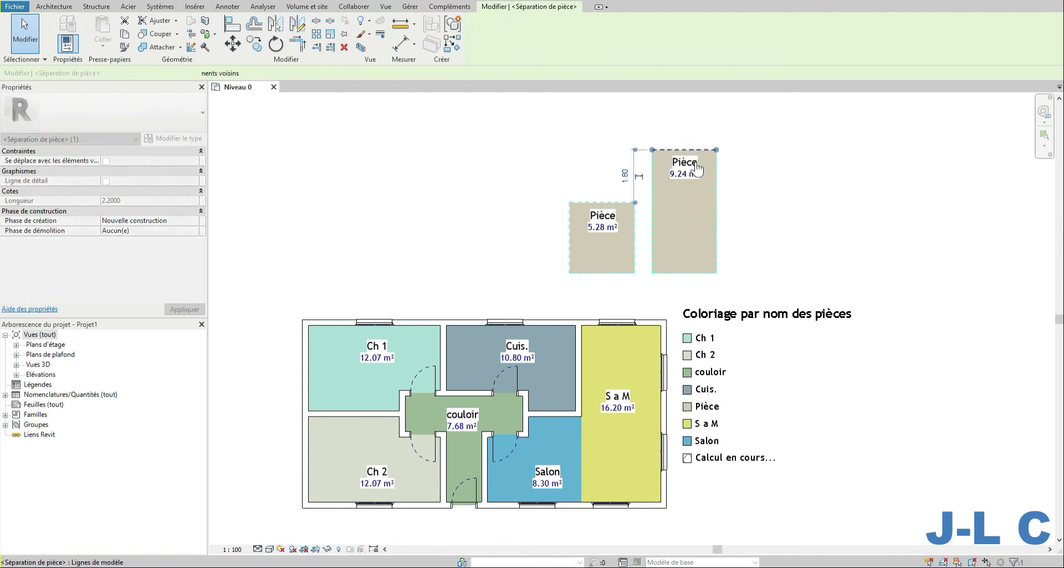
{"action": "left_click", "coordinate": [796, 216]}
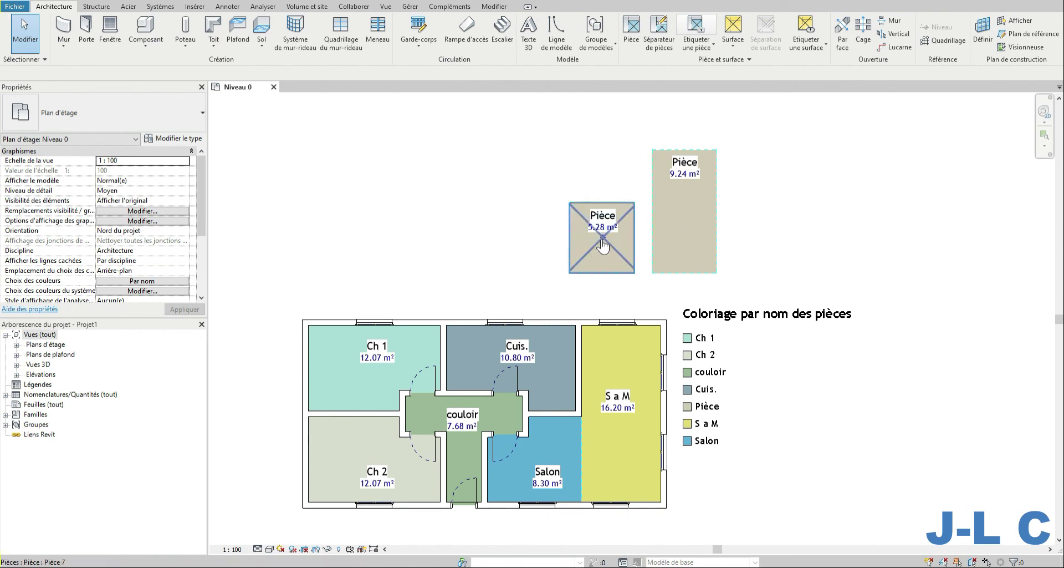
{"action": "scroll", "coordinate": [824, 230], "scroll_direction": "down", "scroll_amount": 3}
{"action": "middle_click_drag", "start_coordinate": [834, 231], "coordinate": [694, 304]}
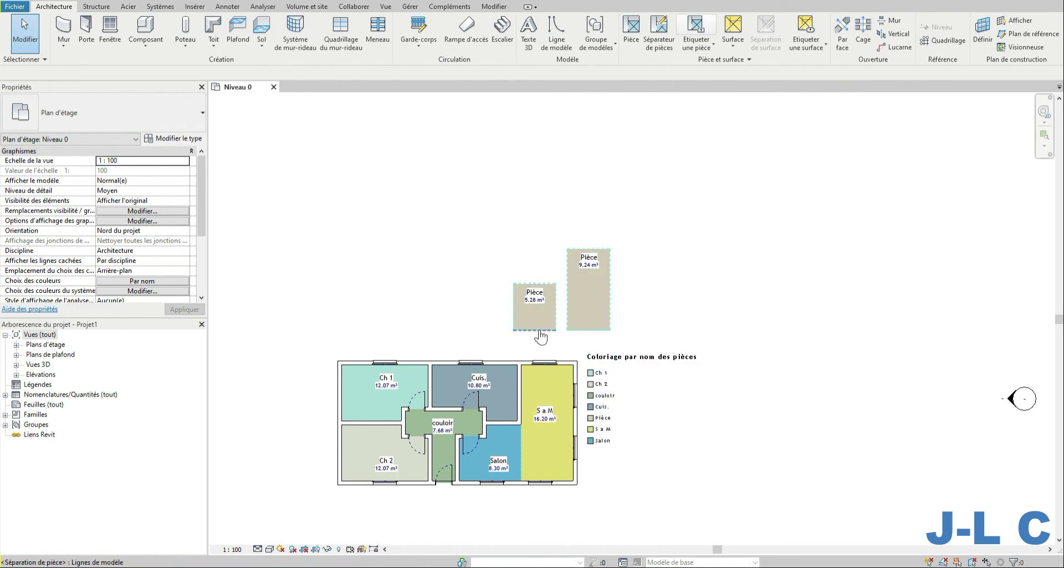
{"action": "middle_click_drag", "start_coordinate": [630, 302], "coordinate": [791, 235]}
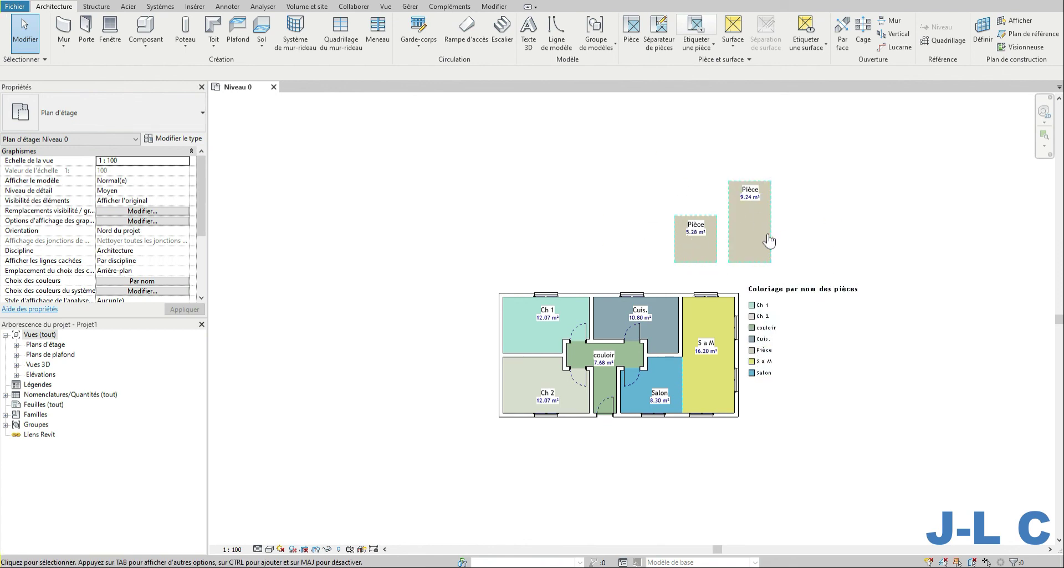
{"action": "scroll", "coordinate": [794, 276], "scroll_direction": "up", "scroll_amount": 1}
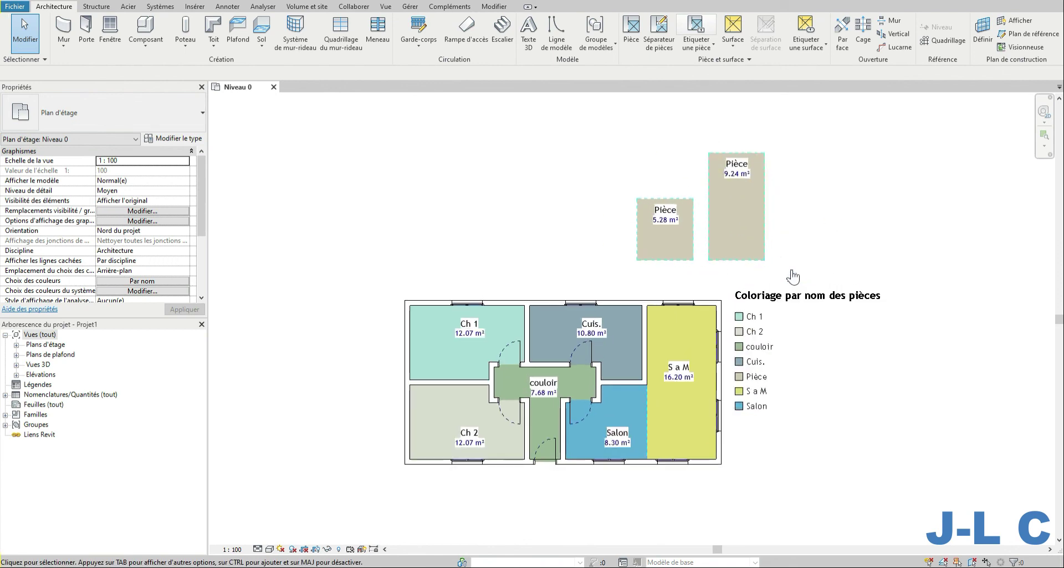
{"action": "scroll", "coordinate": [792, 272], "scroll_direction": "up", "scroll_amount": 1}
{"action": "middle_click_drag", "start_coordinate": [798, 275], "coordinate": [845, 285]}
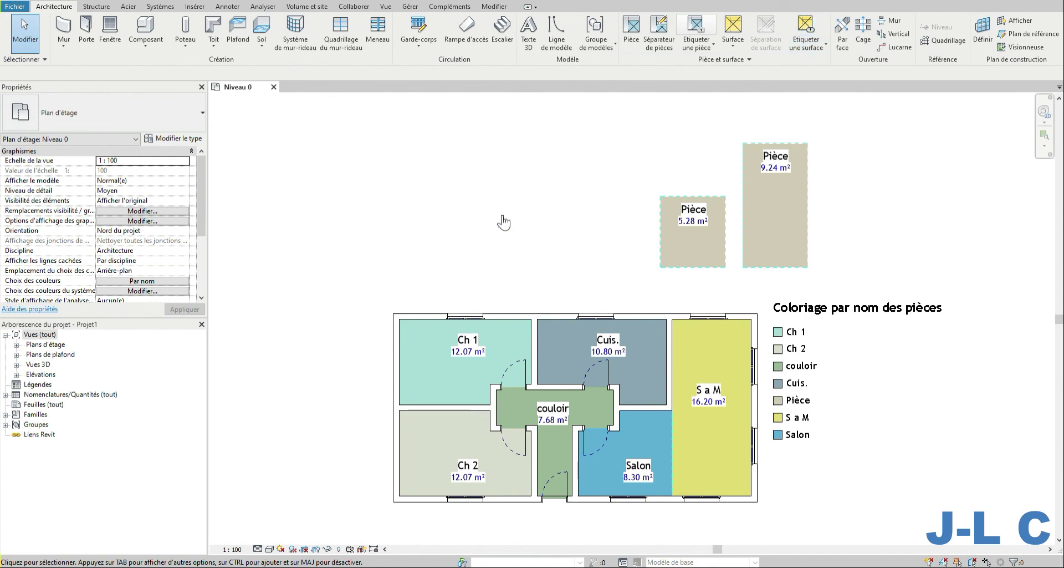
Move the room-name colour legend slightly down and to the right, keeping it beside the building.
{"action": "left_click", "coordinate": [788, 326]}
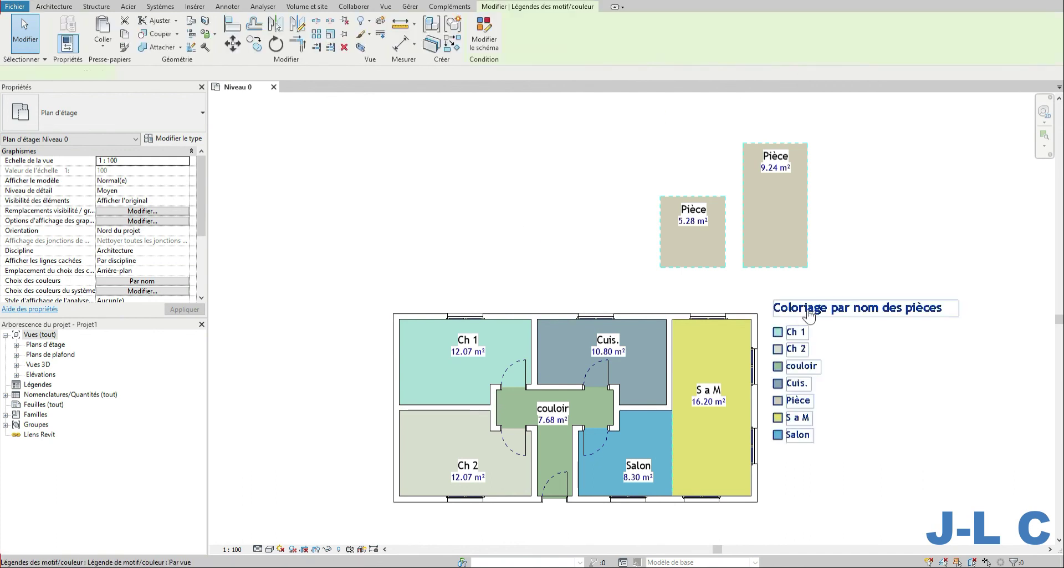
{"action": "left_click_drag", "start_coordinate": [821, 314], "coordinate": [827, 332]}
{"action": "left_click", "coordinate": [836, 304]}
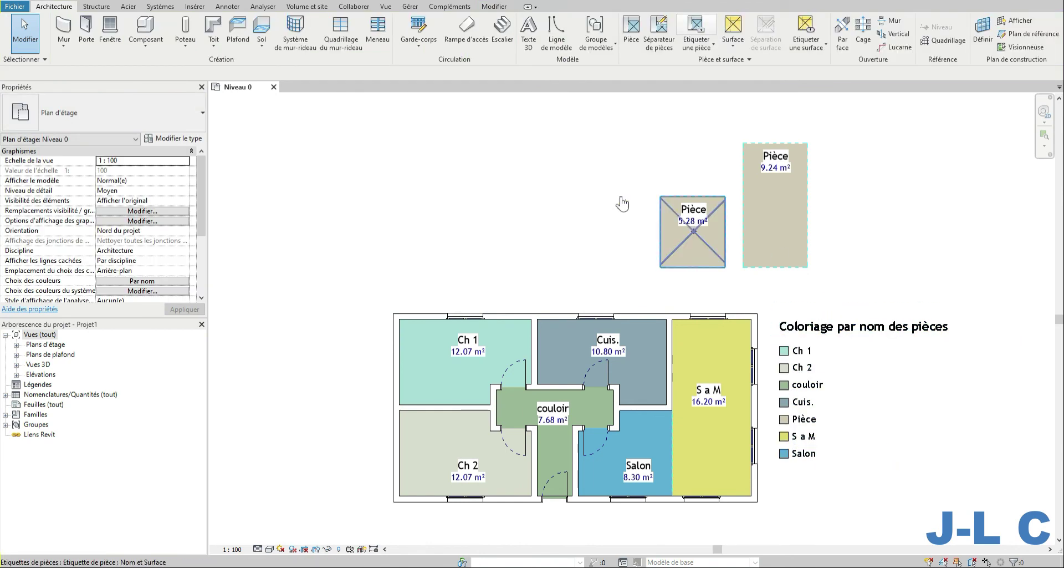
Reveal the additional room and area commands for colour schemes and for area and volume calculations.
{"action": "left_click", "coordinate": [666, 64]}
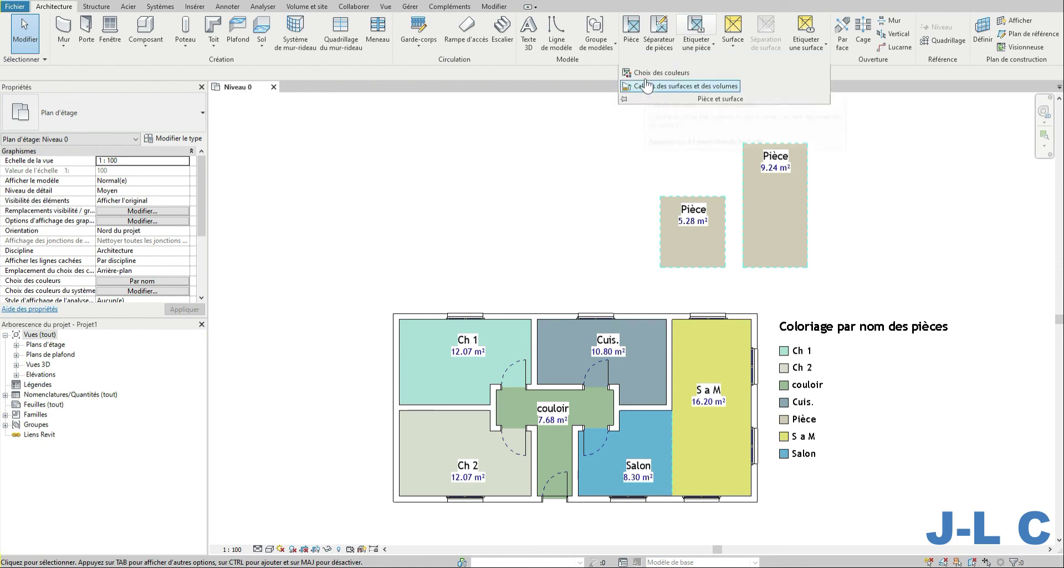